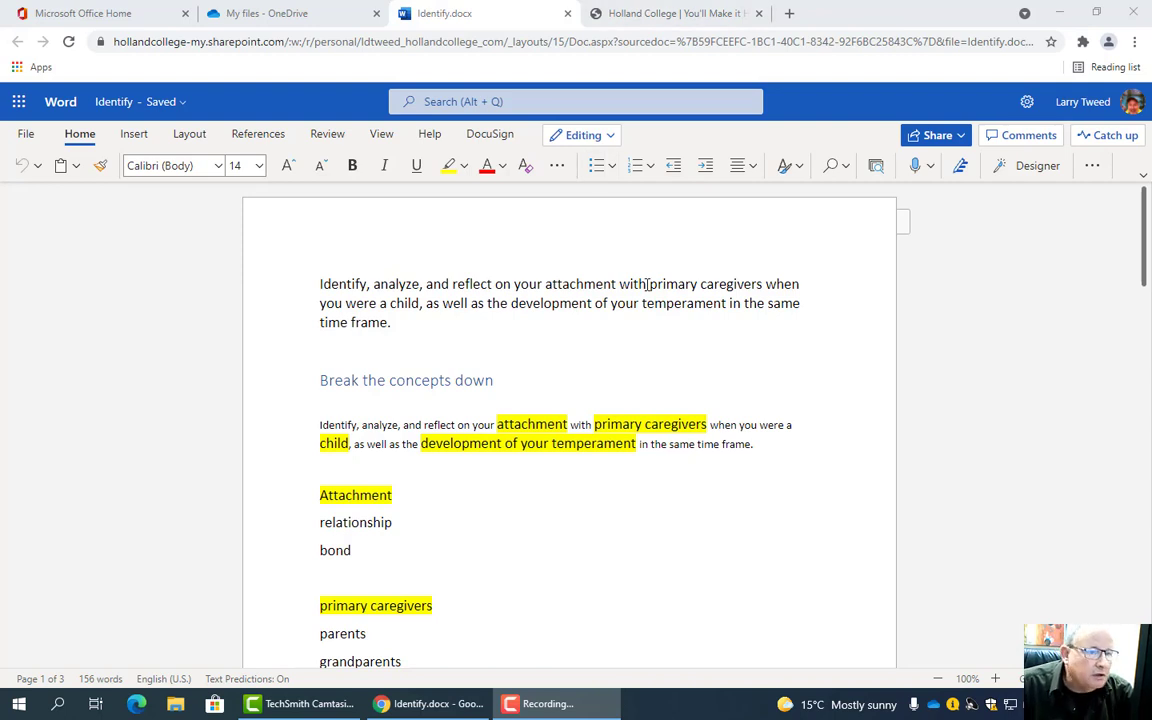
# - Open the Library Services page from the Holland College website's menu
pyautogui.scroll(-3, 647, 284)
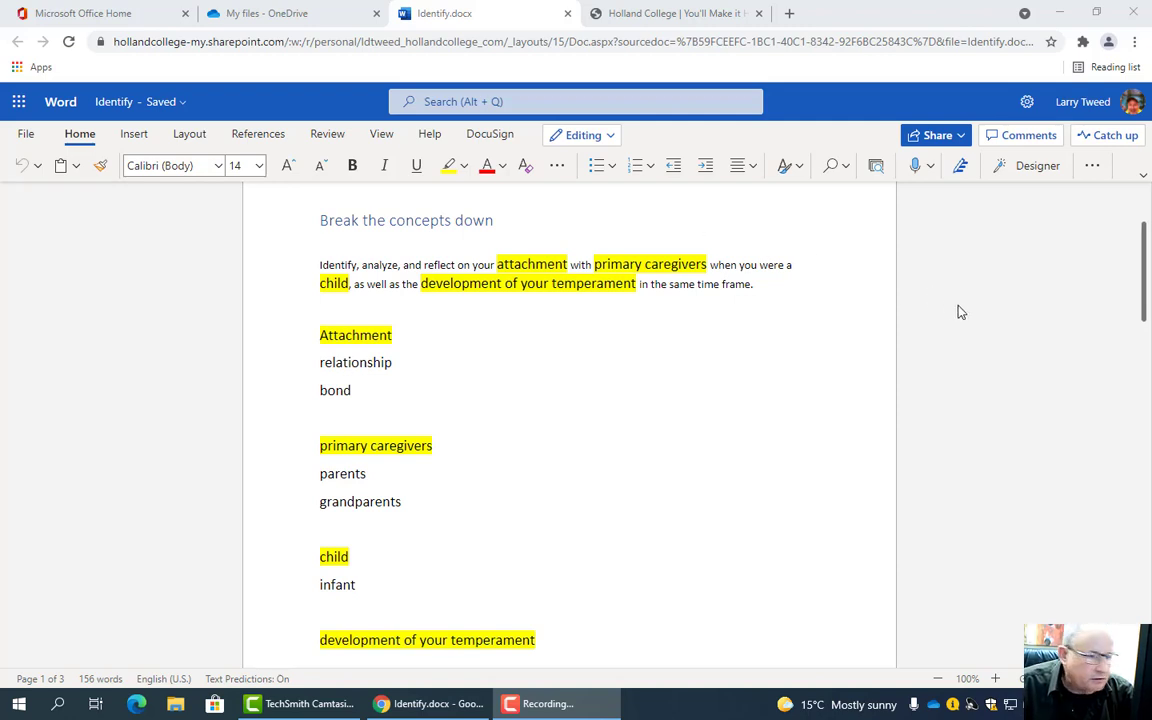
pyautogui.scroll(-3, 958, 312)
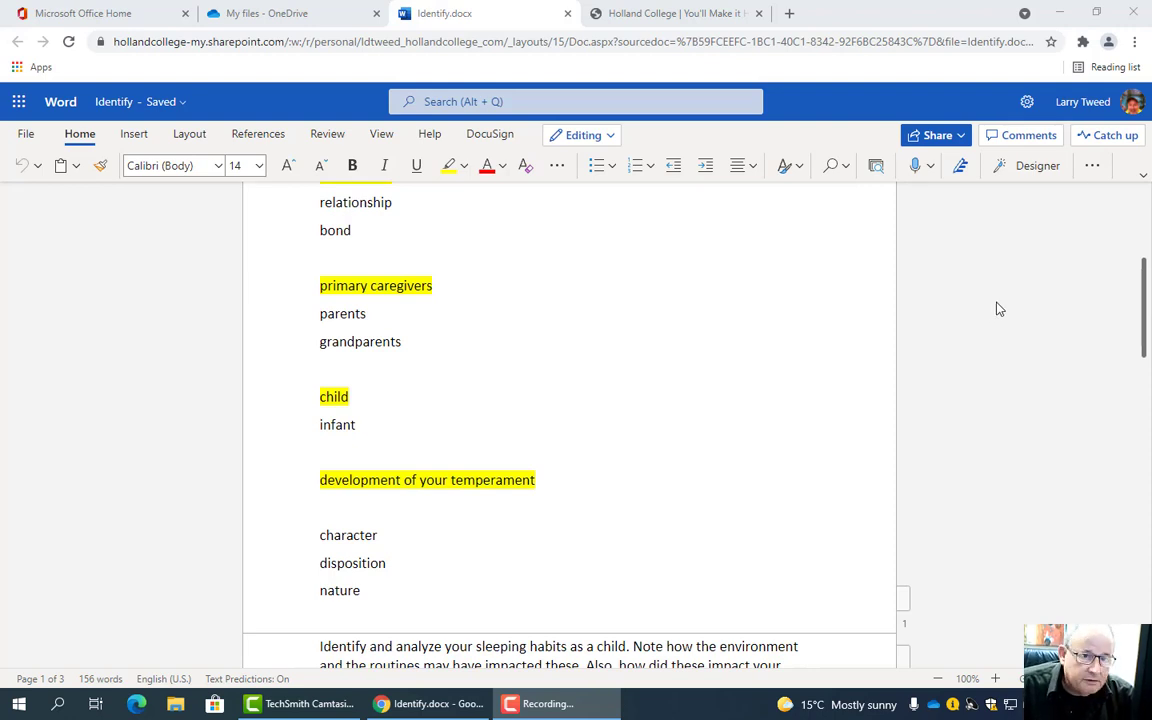
pyautogui.scroll(-2, 997, 309)
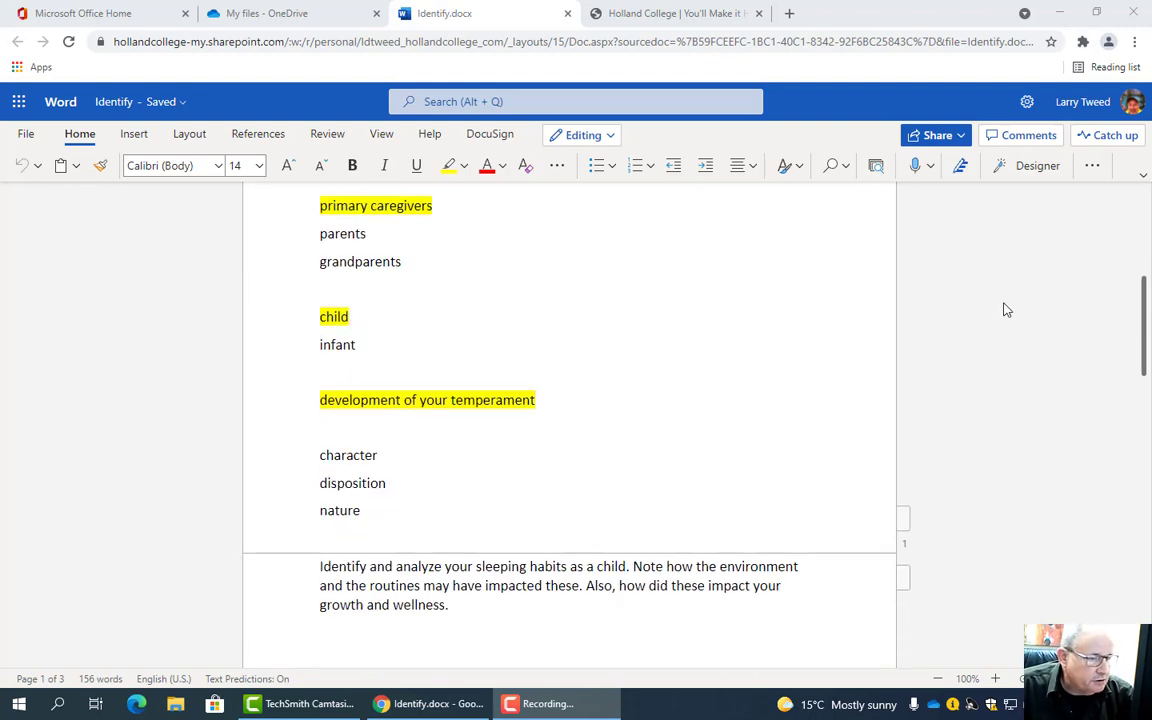
pyautogui.scroll(3, 1005, 310)
pyautogui.scroll(-3, 1005, 310)
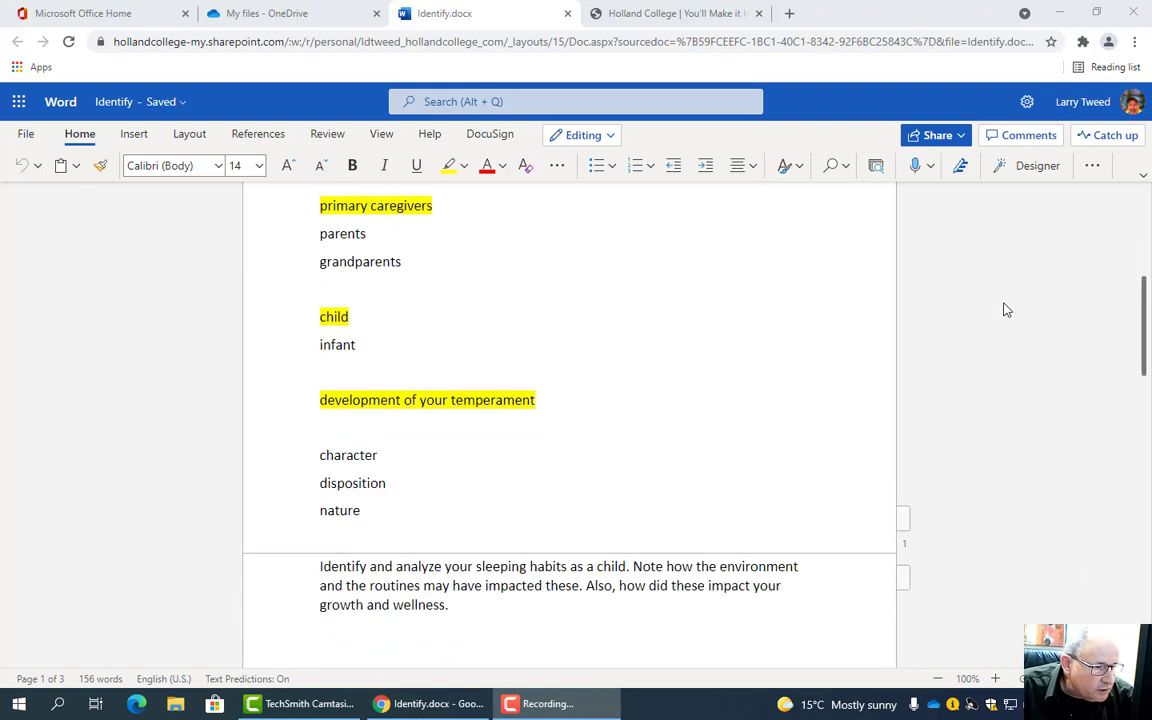
pyautogui.scroll(2, 1005, 310)
pyautogui.scroll(2, 1006, 310)
pyautogui.scroll(2, 1006, 310)
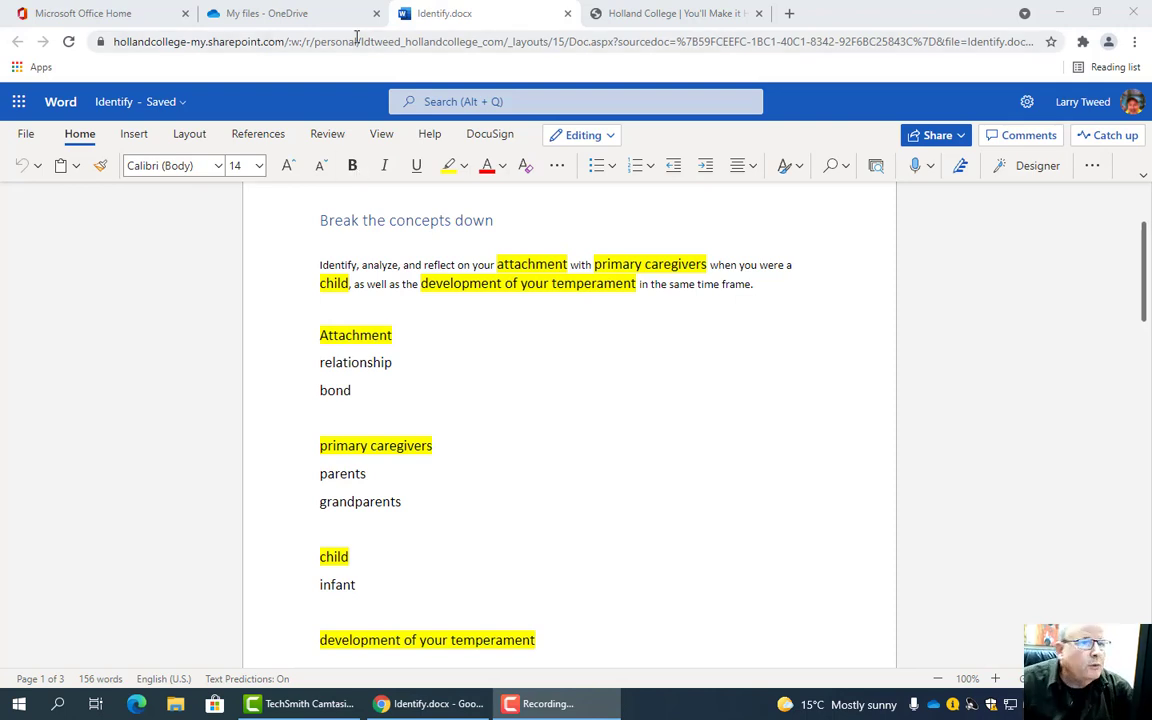
pyautogui.click(645, 12)
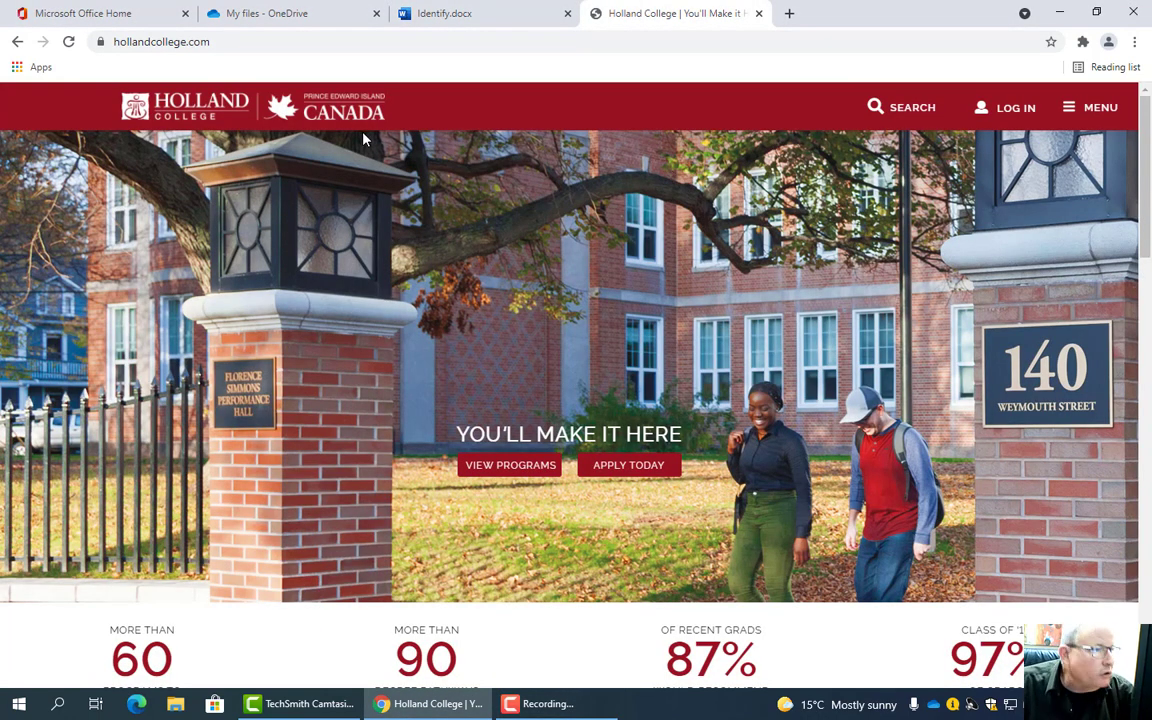
pyautogui.click(1094, 117)
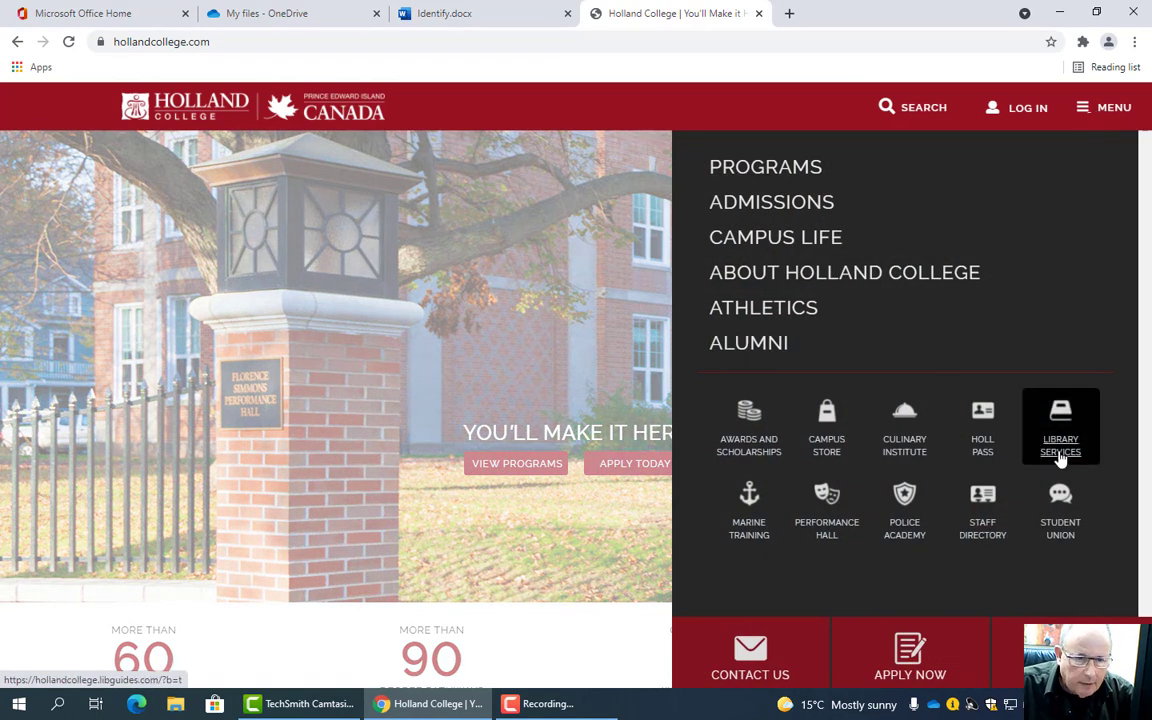
pyautogui.click(1057, 451)
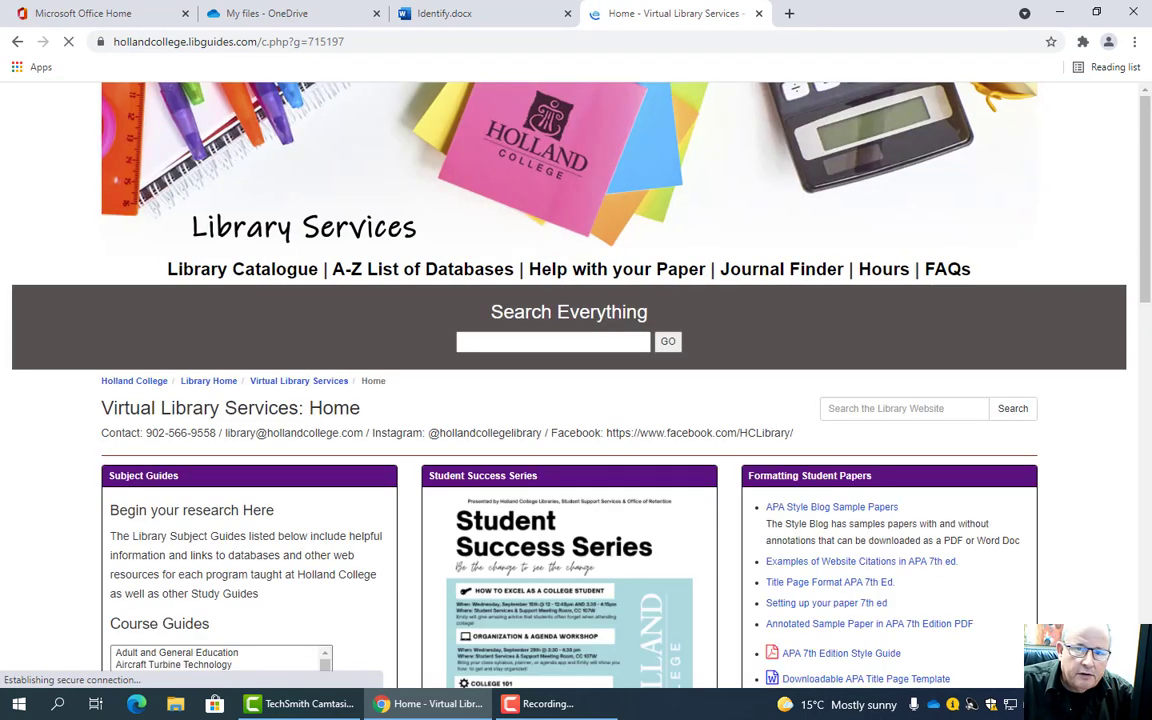
# - Put the cursor in the Search Everything box on Library Services
pyautogui.click(548, 343)
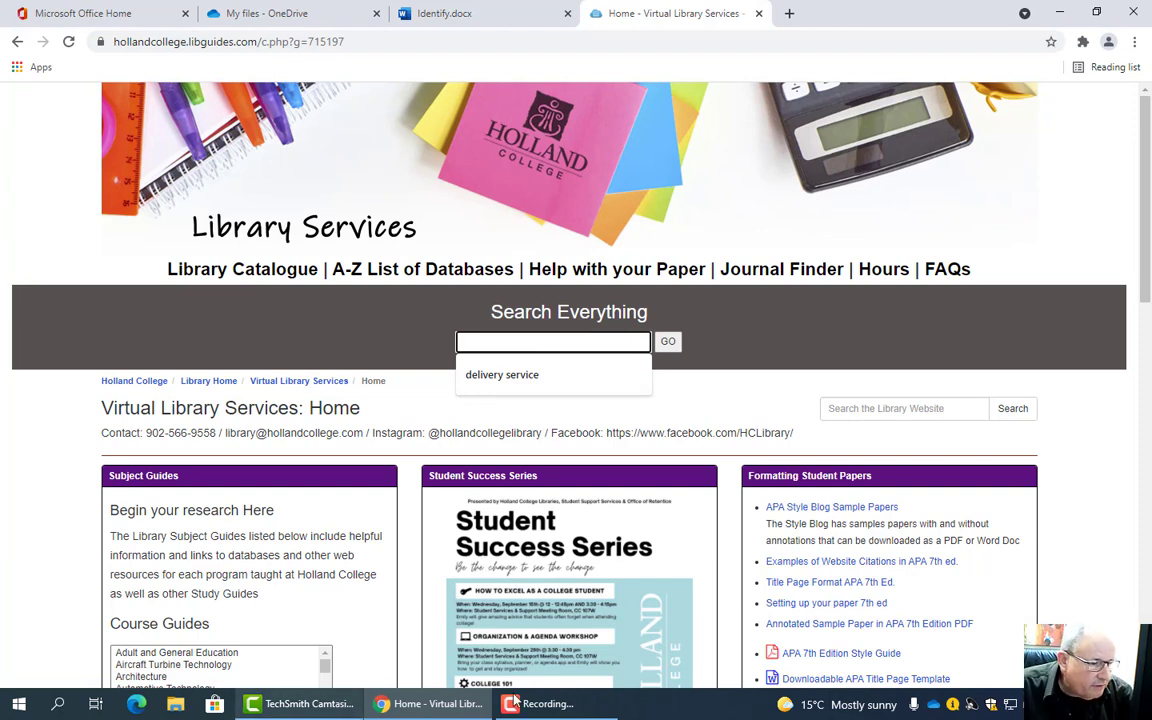
pyautogui.click(437, 18)
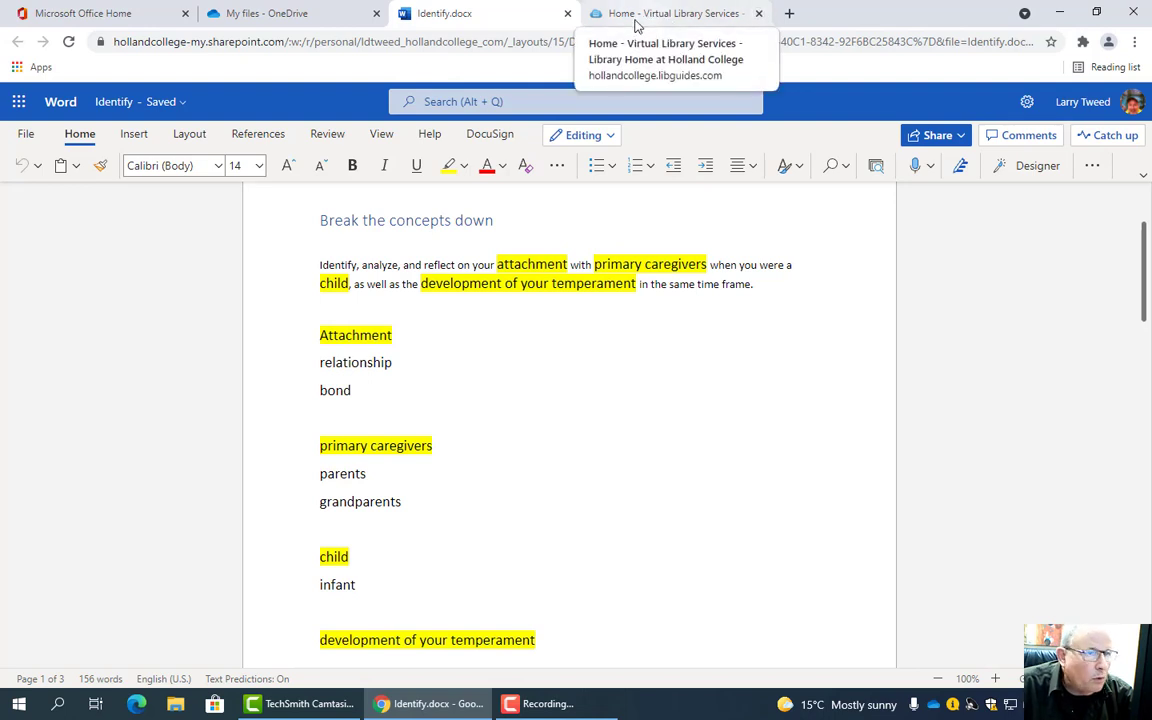
pyautogui.click(642, 15)
pyautogui.click(566, 343)
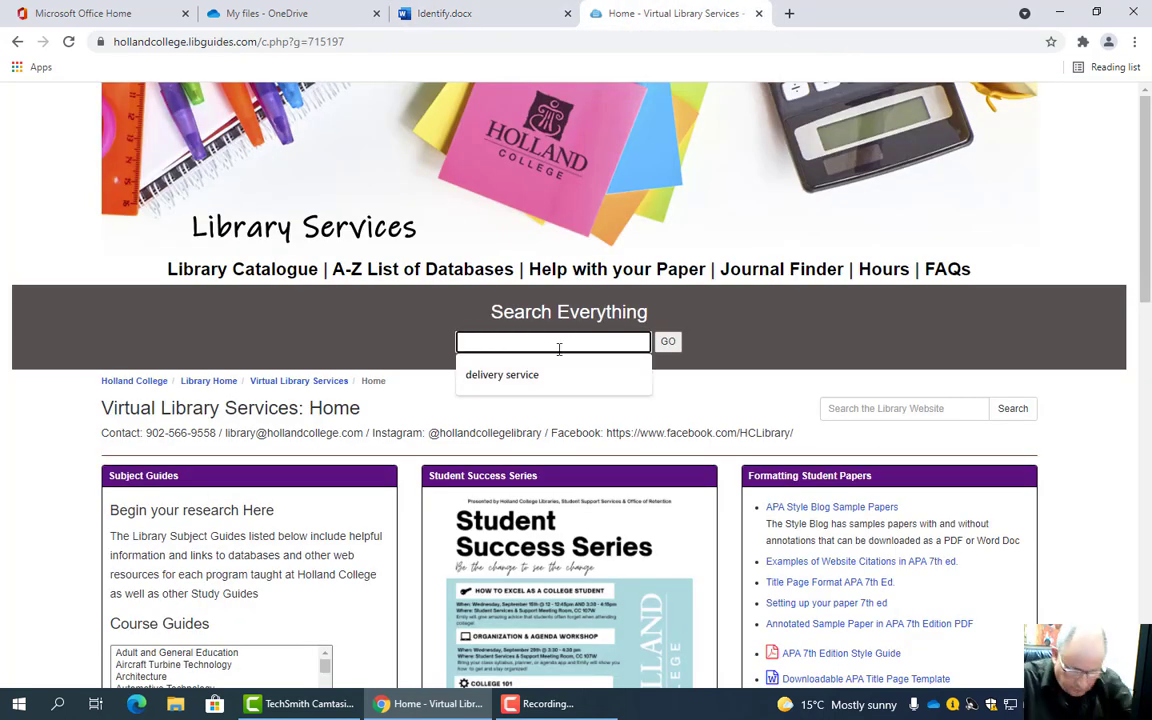
# - Search Everything for 'child attachment primary caregivers development temperament'
pyautogui.write('child ')
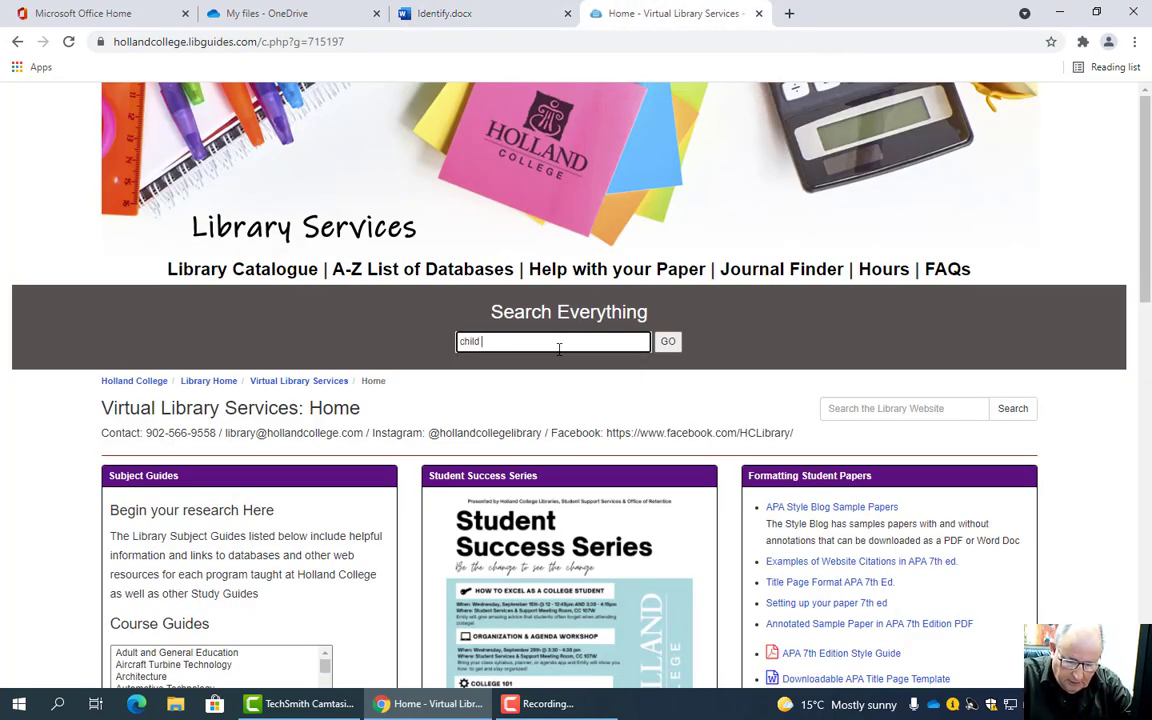
pyautogui.write('attachement')
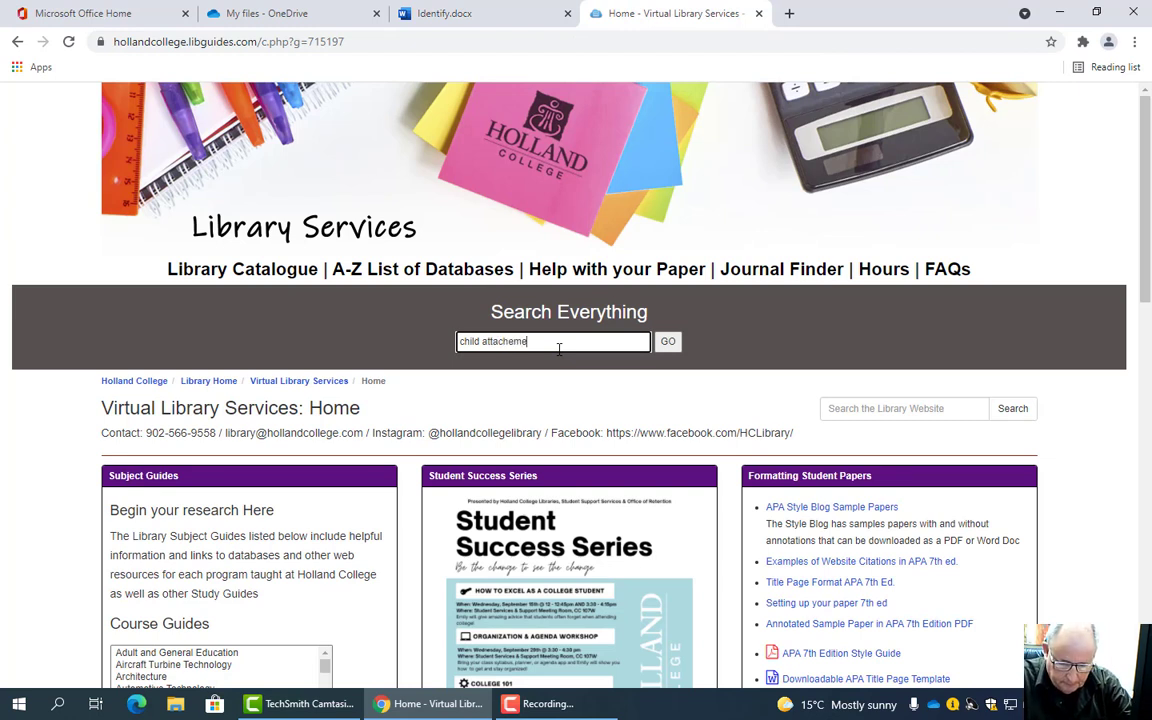
pyautogui.press('BackSpace')
pyautogui.press('BackSpace')
pyautogui.press('BackSpace')
pyautogui.press('BackSpace')
pyautogui.press('BackSpace')
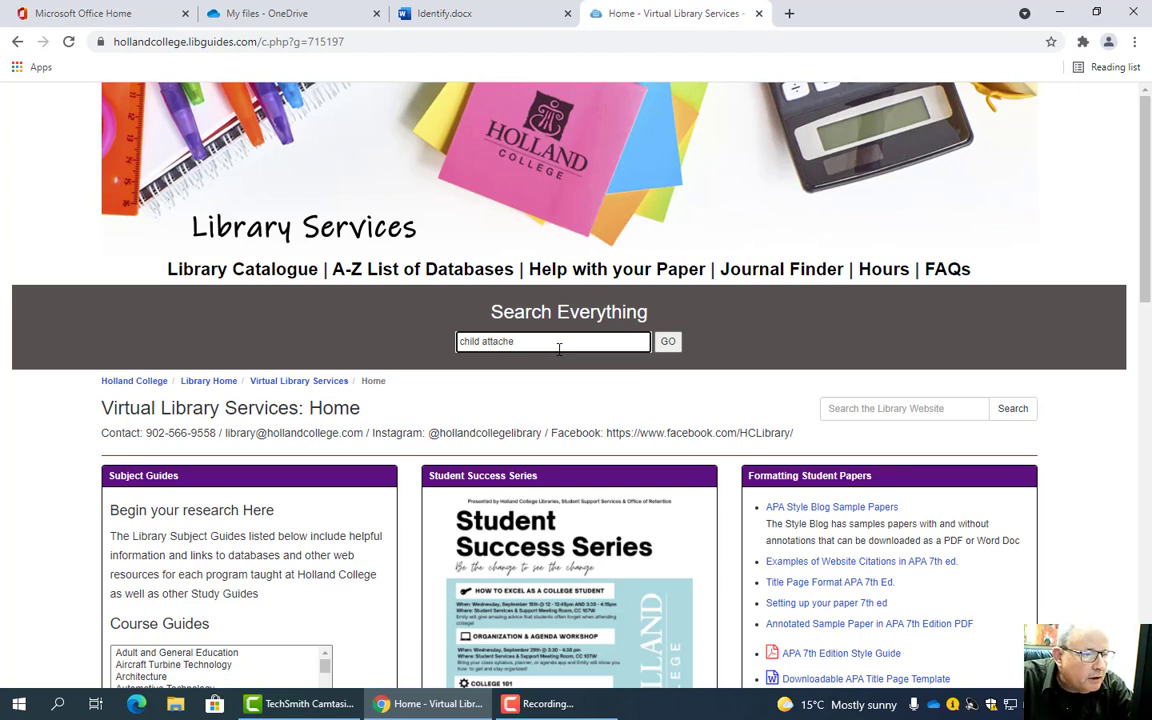
pyautogui.write('men')
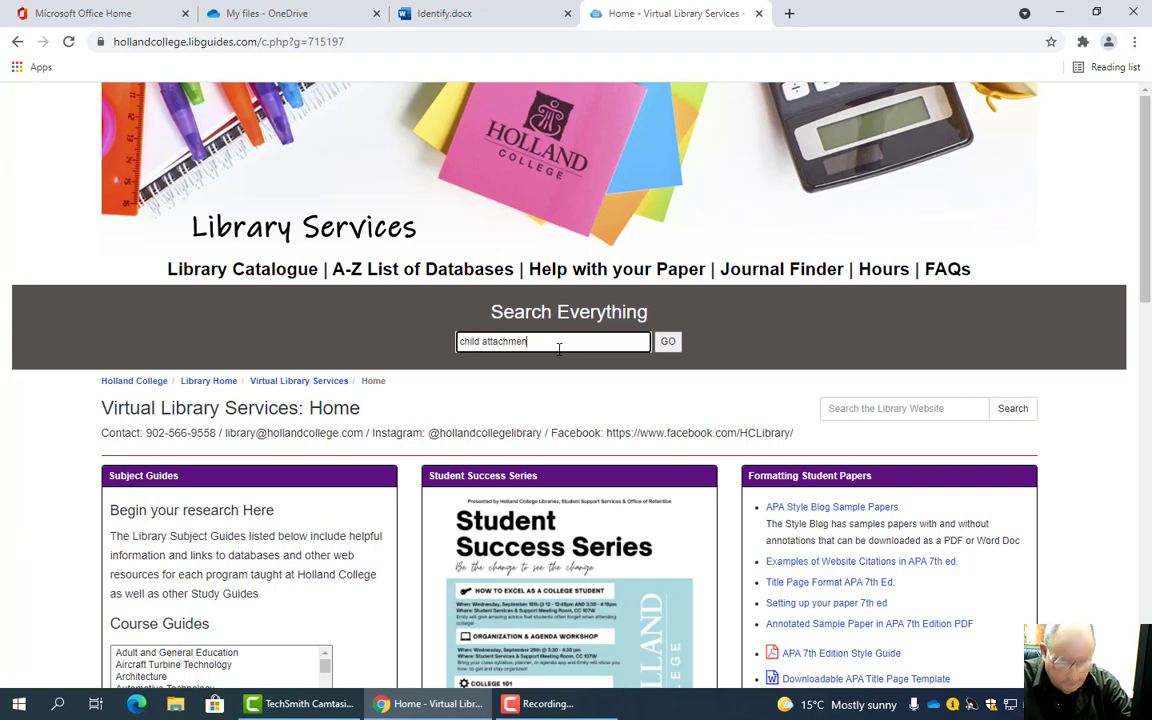
pyautogui.write('t pri')
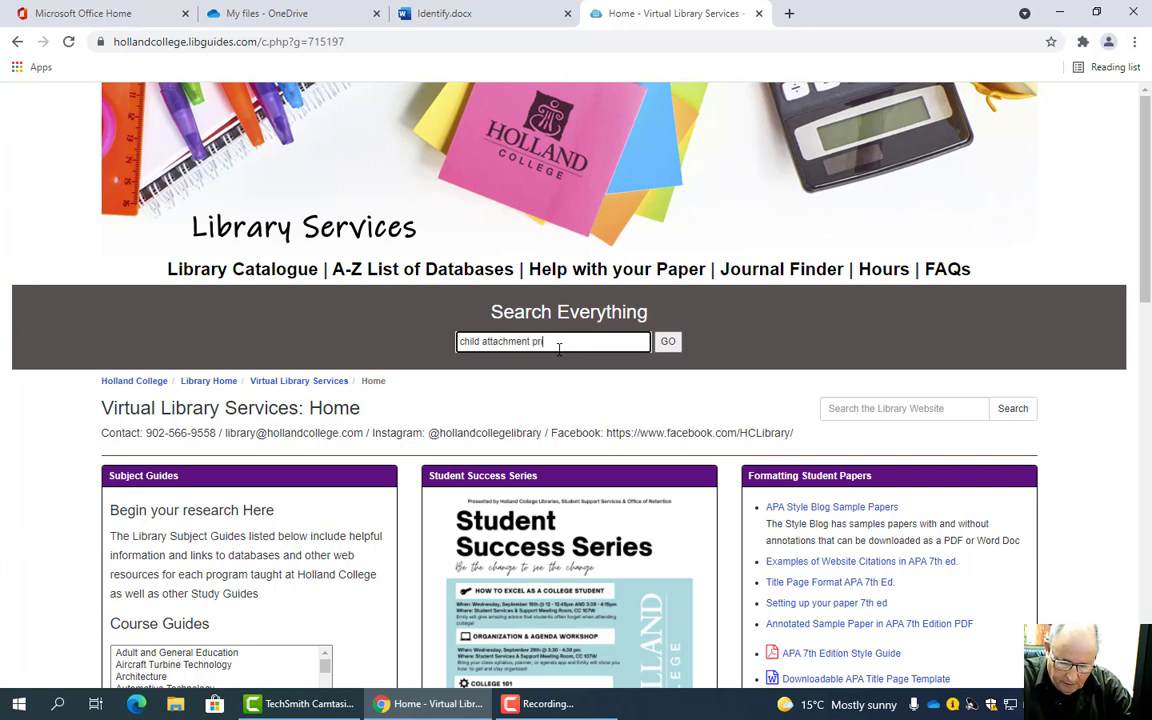
pyautogui.write('mar')
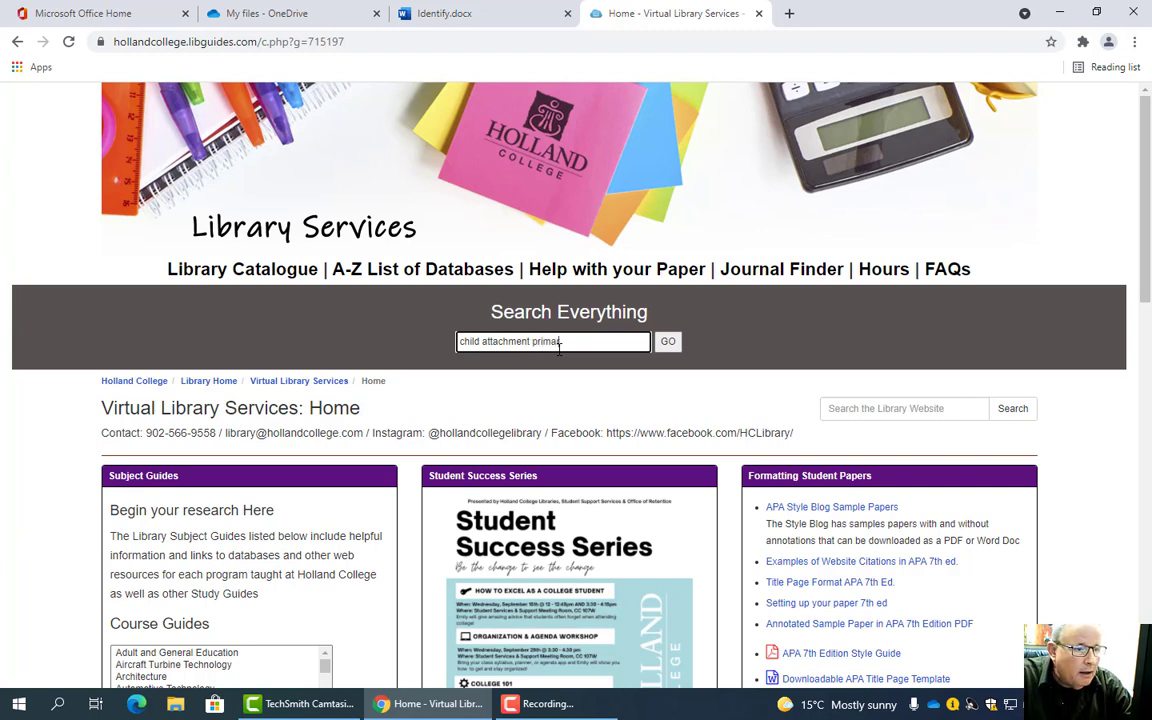
pyautogui.write('y ')
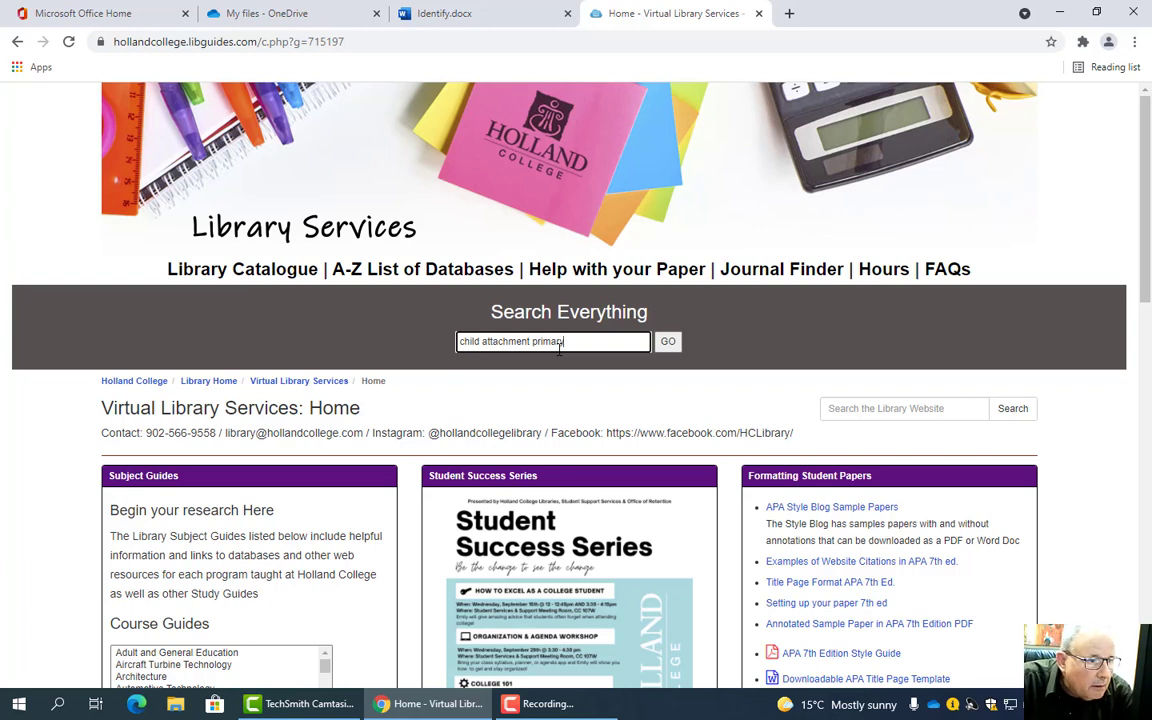
pyautogui.write('c')
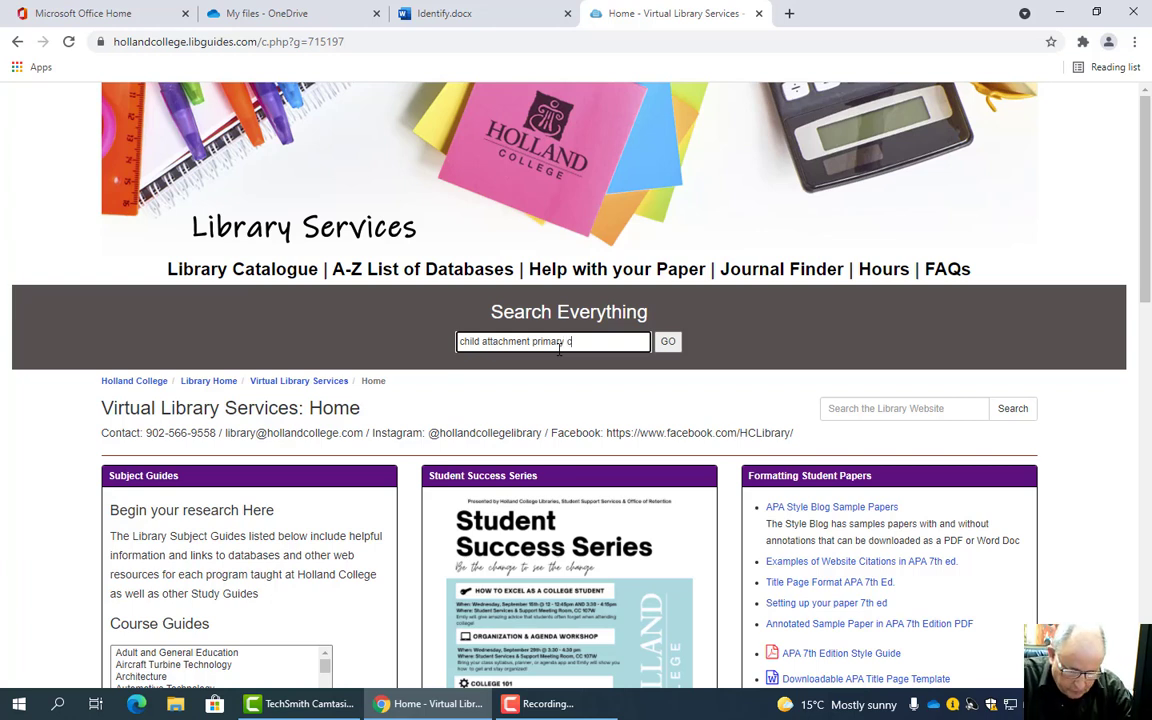
pyautogui.write('aregivers')
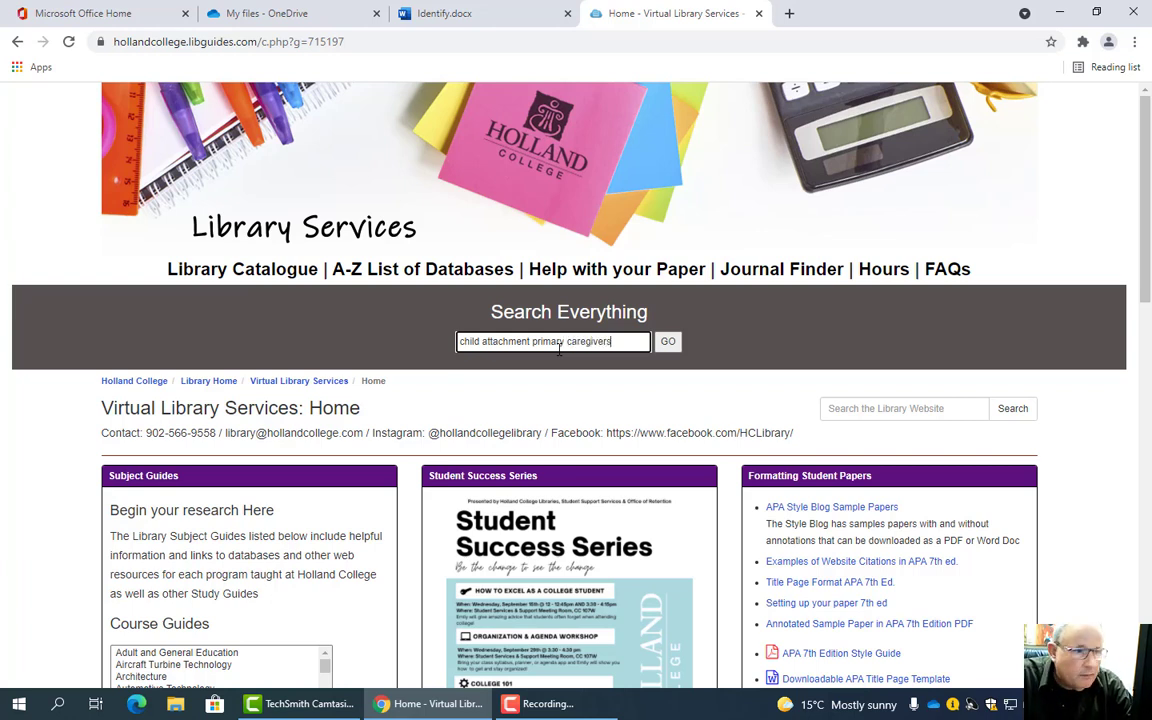
pyautogui.write(' te')
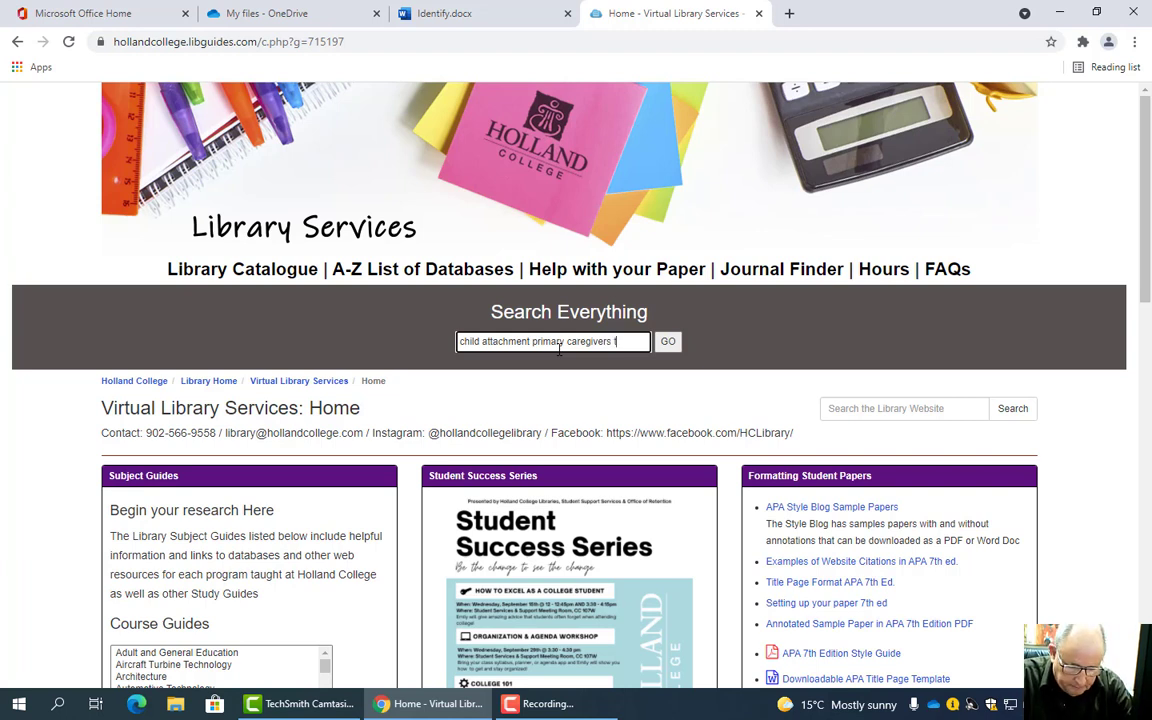
pyautogui.press('BackSpace')
pyautogui.press('BackSpace')
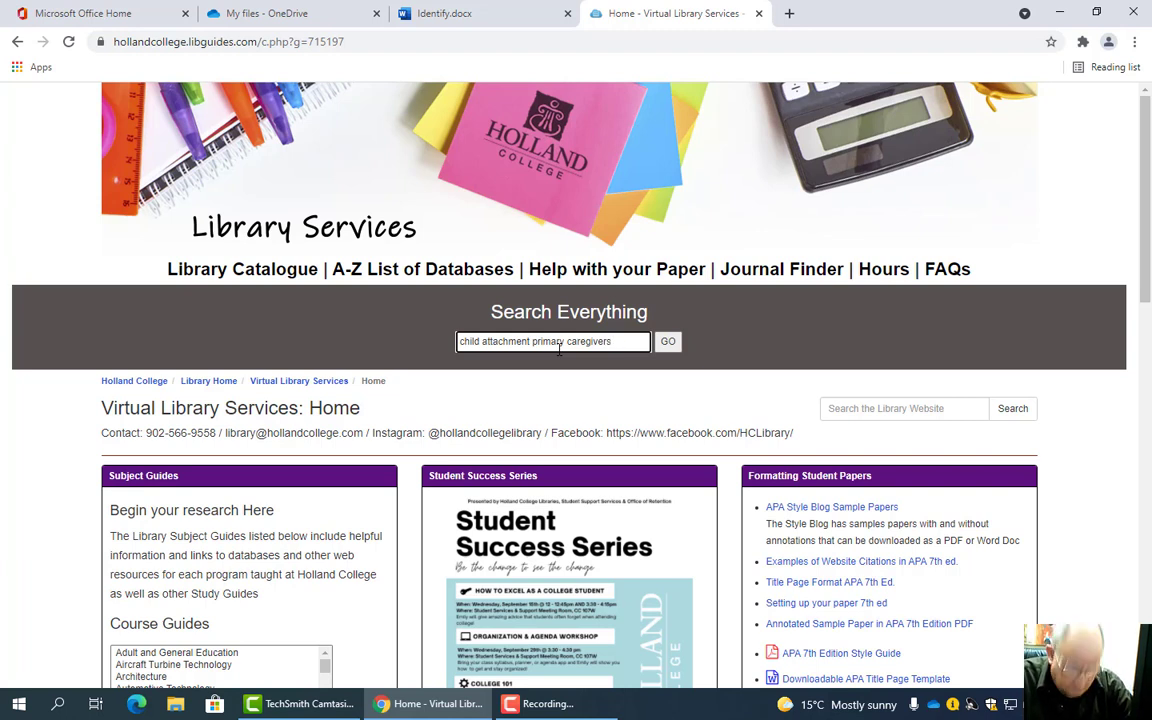
pyautogui.write('develo')
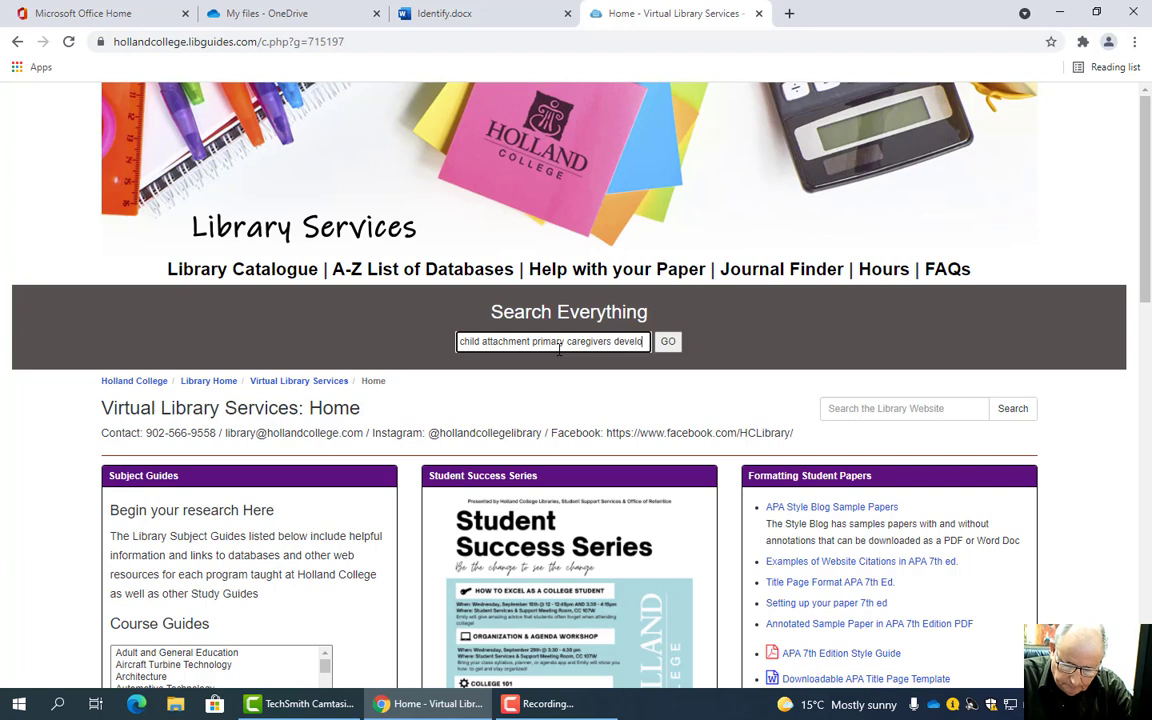
pyautogui.write('pment')
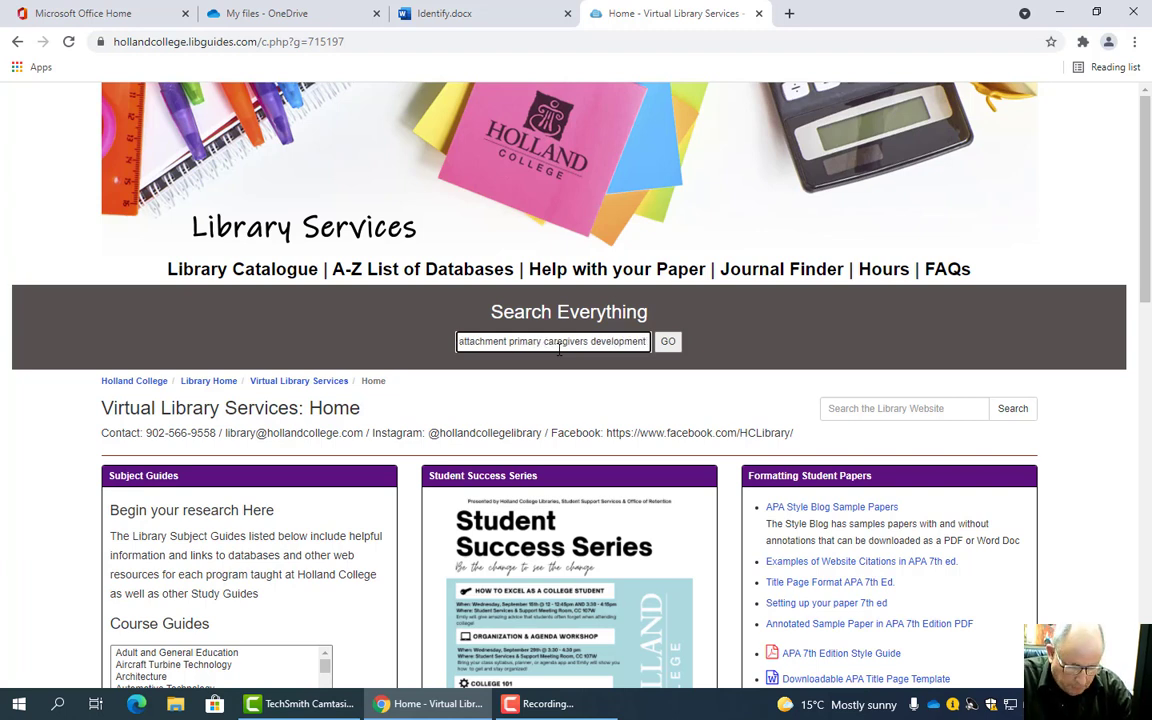
pyautogui.write(' te')
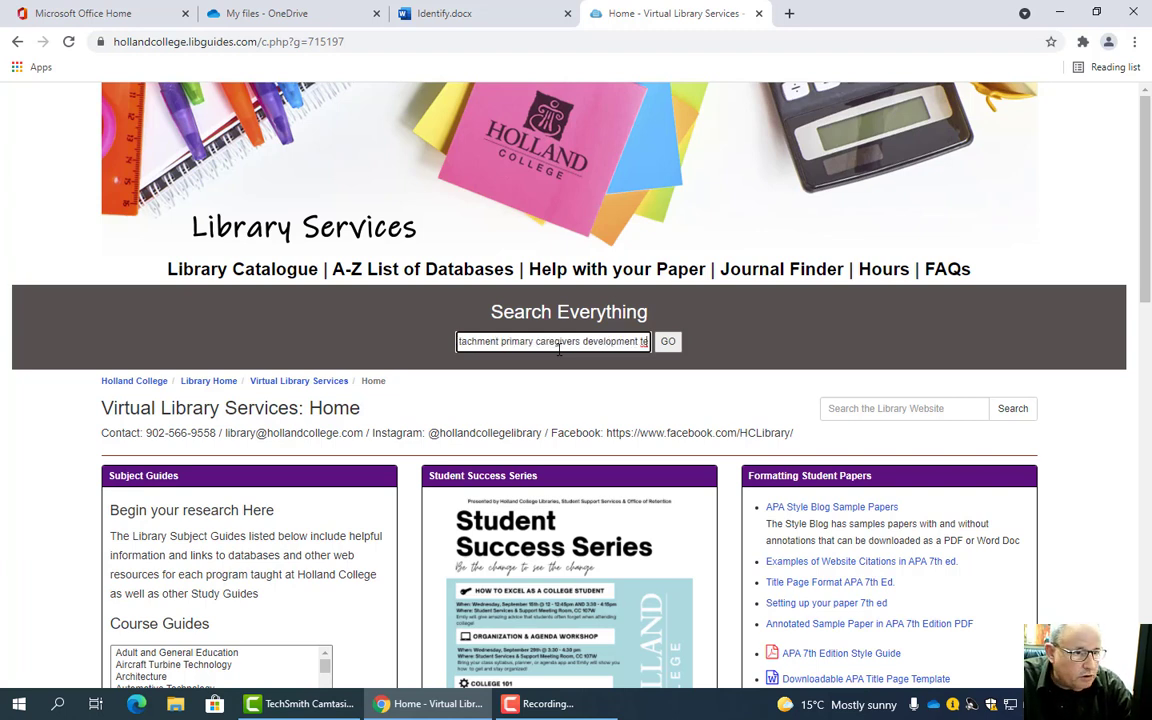
pyautogui.write('mp')
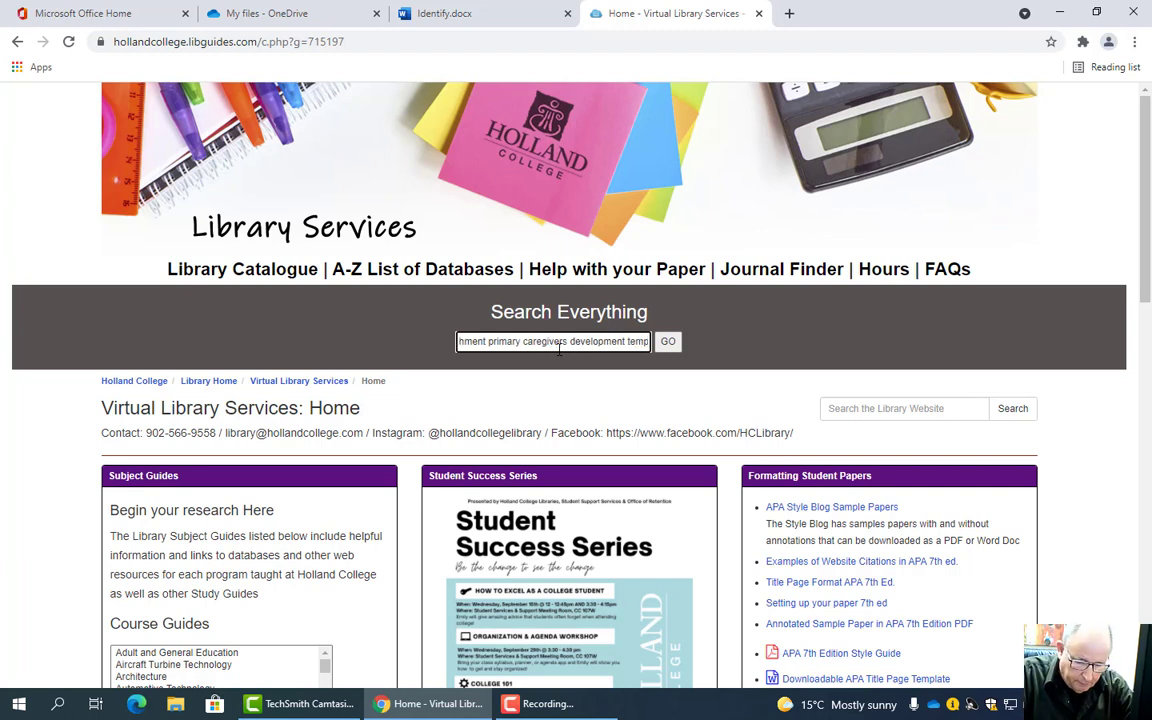
pyautogui.write('era')
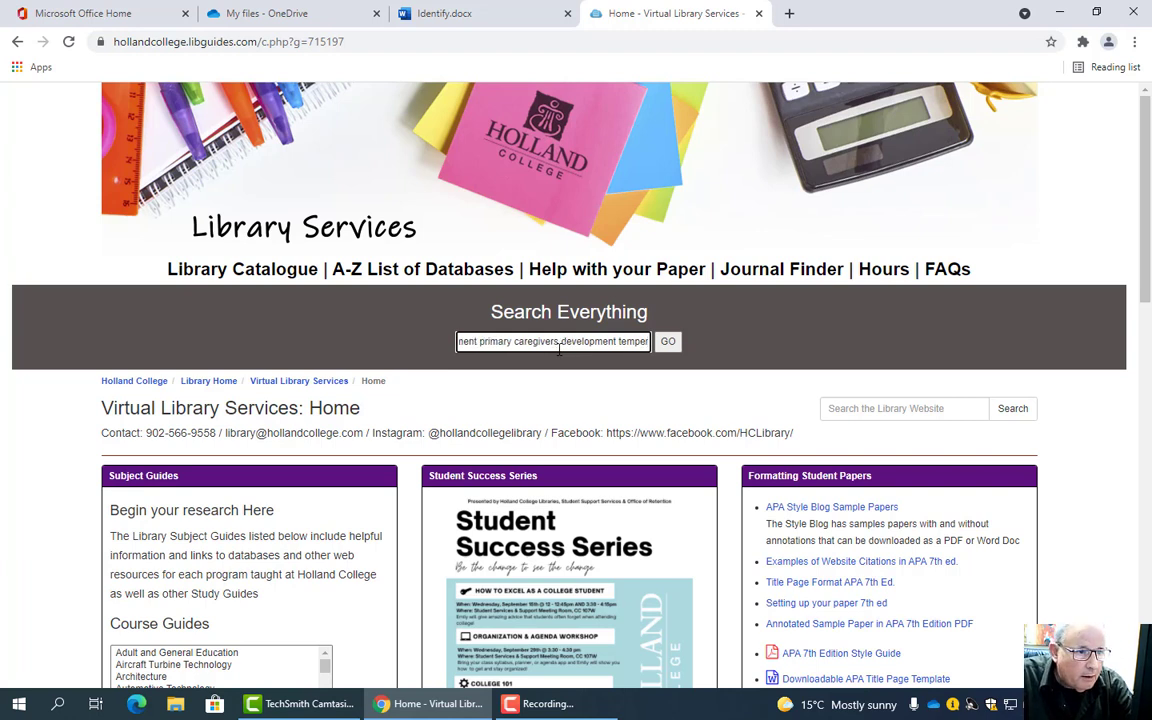
pyautogui.press('BackSpace')
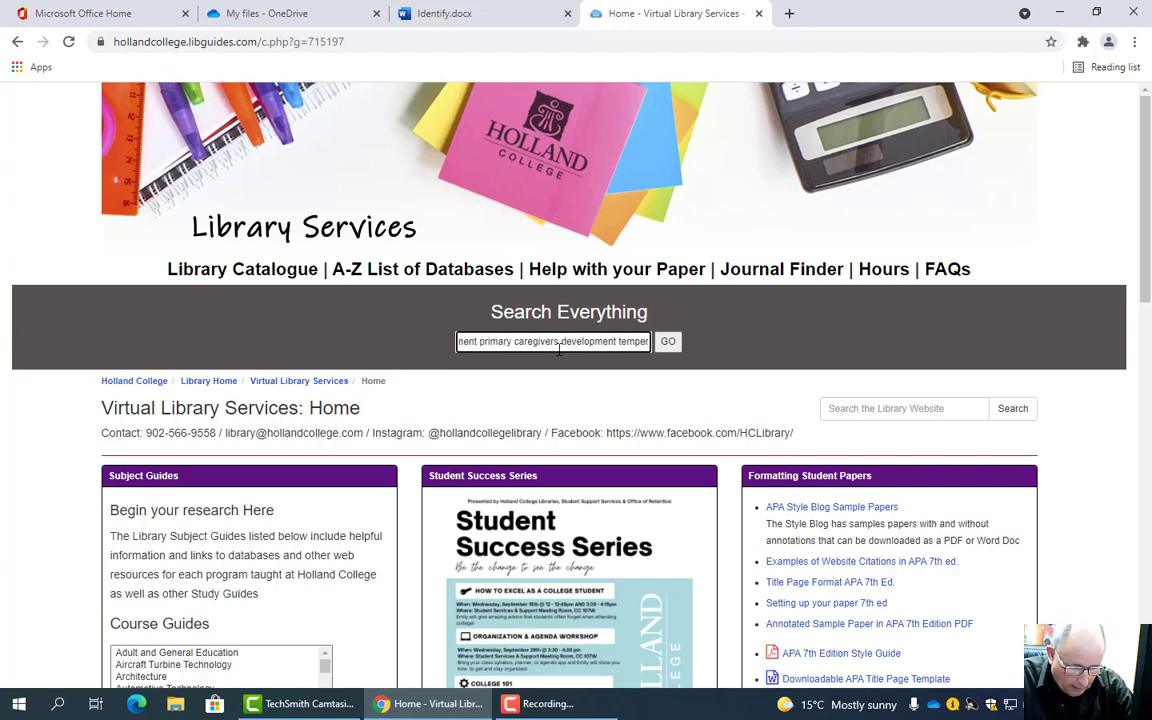
pyautogui.write('ament')
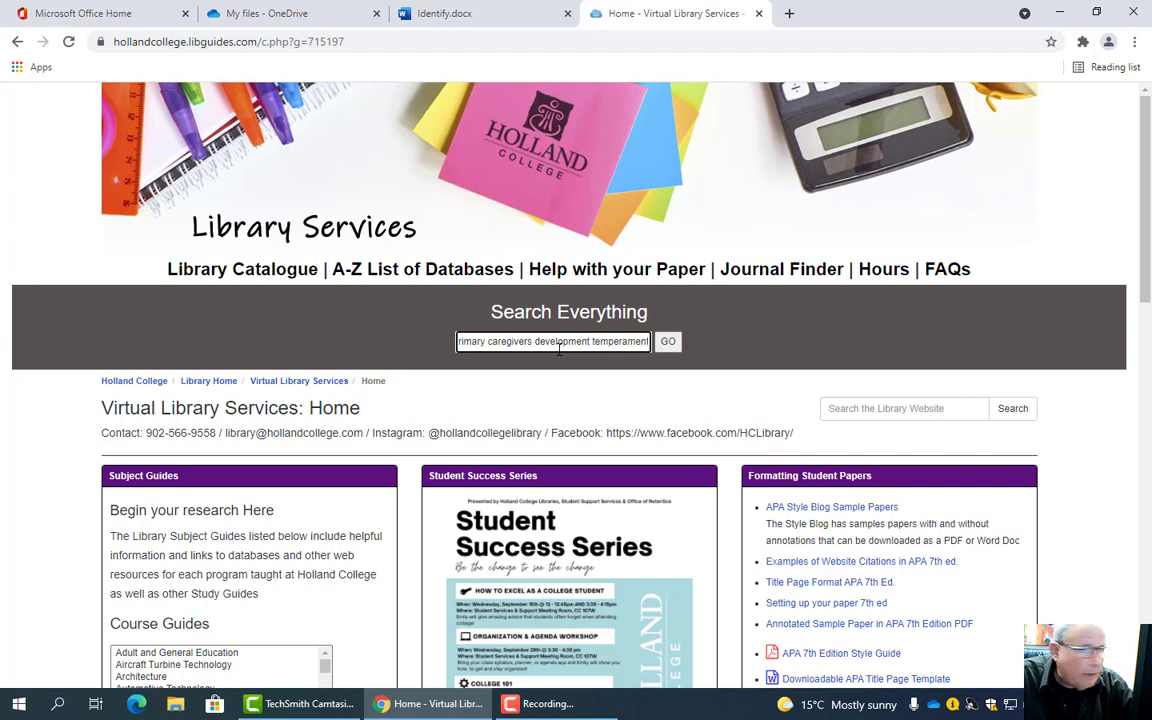
pyautogui.press('Return')
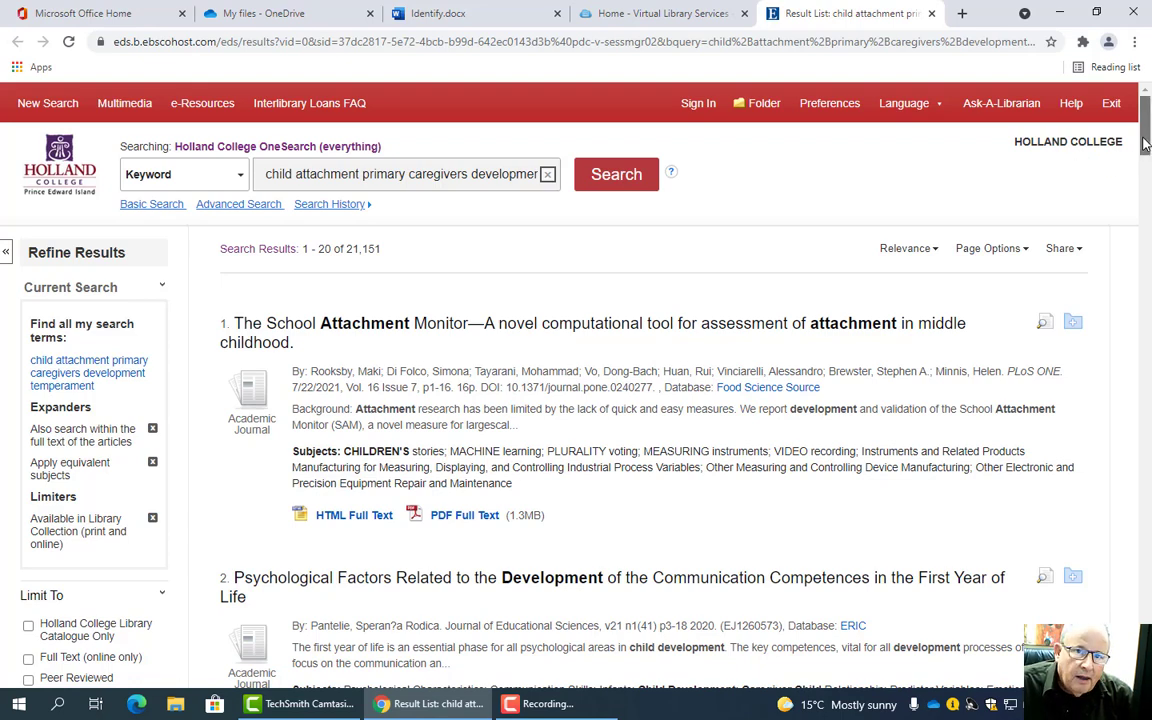
# - Apply the Peer Reviewed limiter, cutting results from 21,151 to 10,298
pyautogui.moveTo(1145, 145); pyautogui.dragTo(1146, 165)
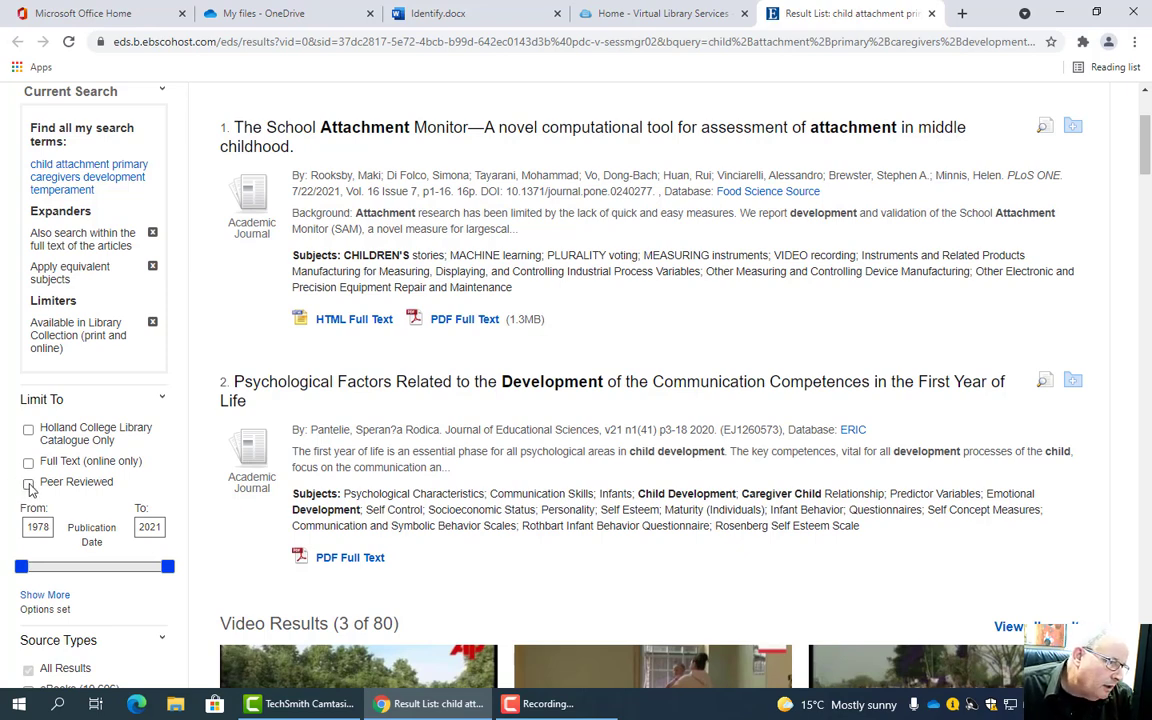
pyautogui.click(28, 485)
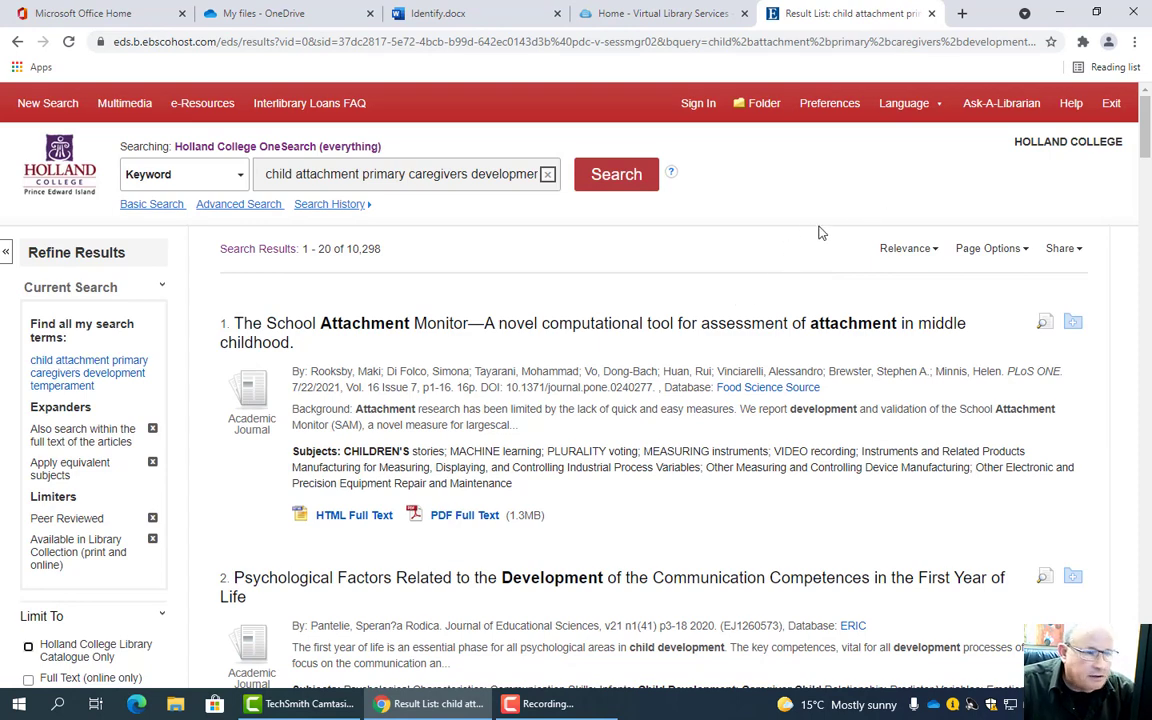
pyautogui.scroll(-3, 818, 232)
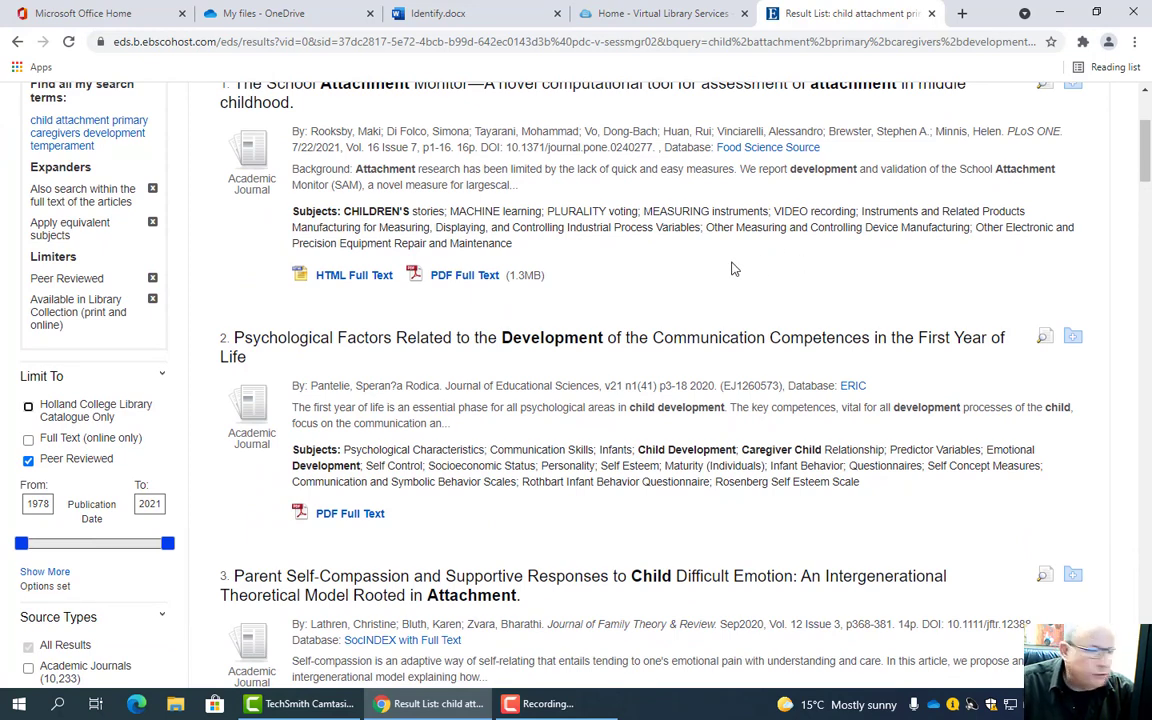
pyautogui.click(468, 13)
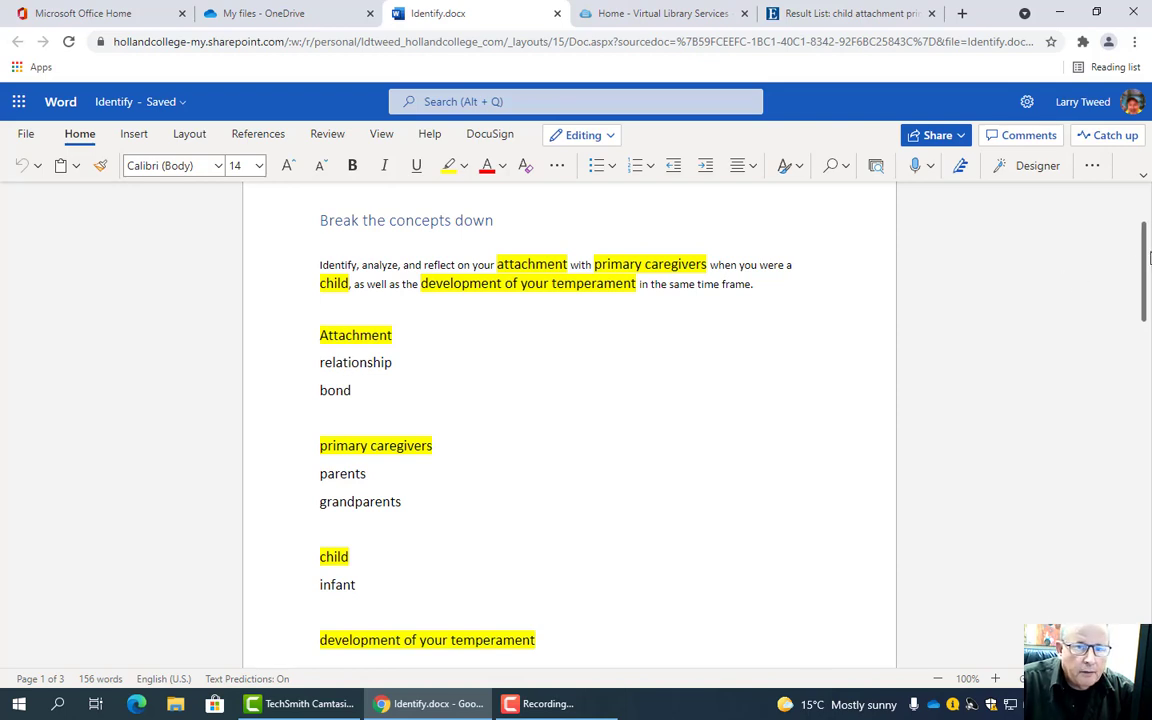
pyautogui.moveTo(1147, 262); pyautogui.dragTo(1147, 221)
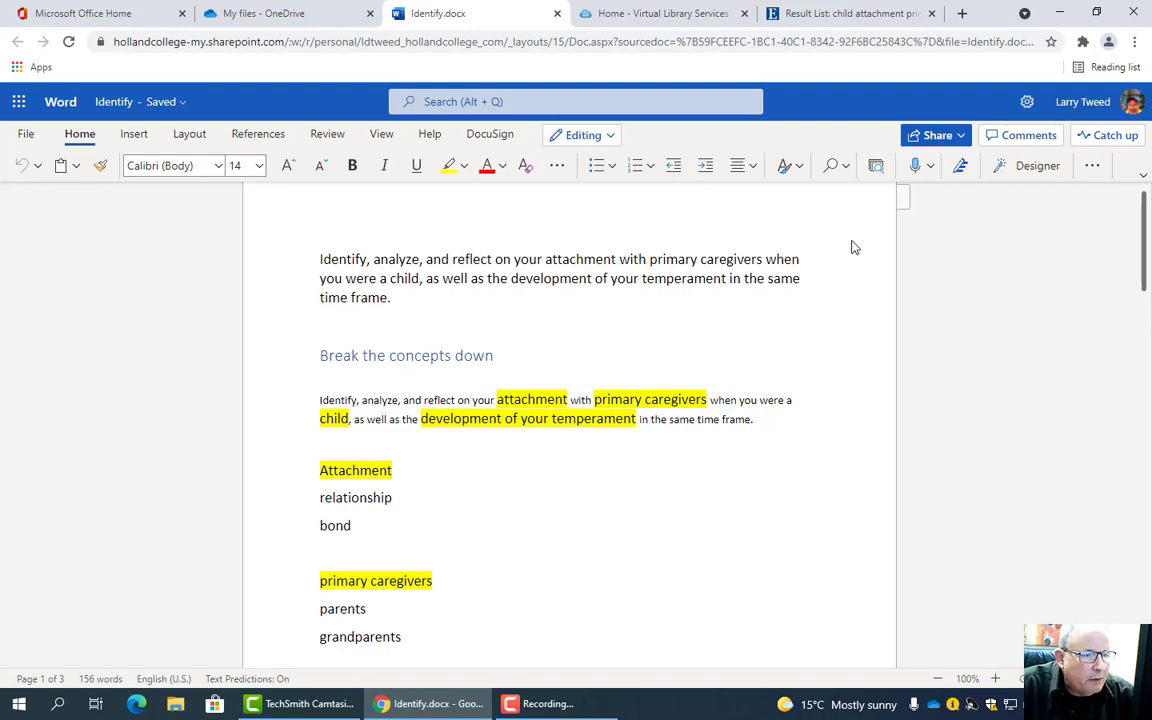
pyautogui.click(760, 14)
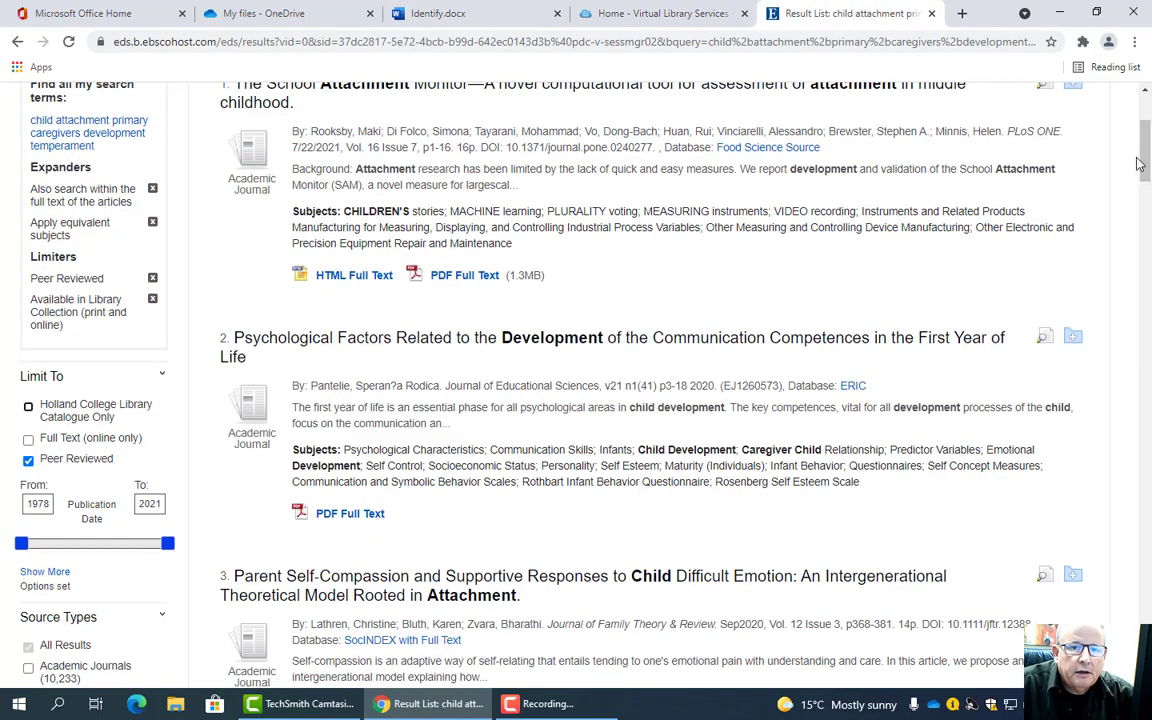
# - Open result 2, 'Psychological Factors Related to the Development of the Communication Competences…'
pyautogui.scroll(3, 1030, 150)
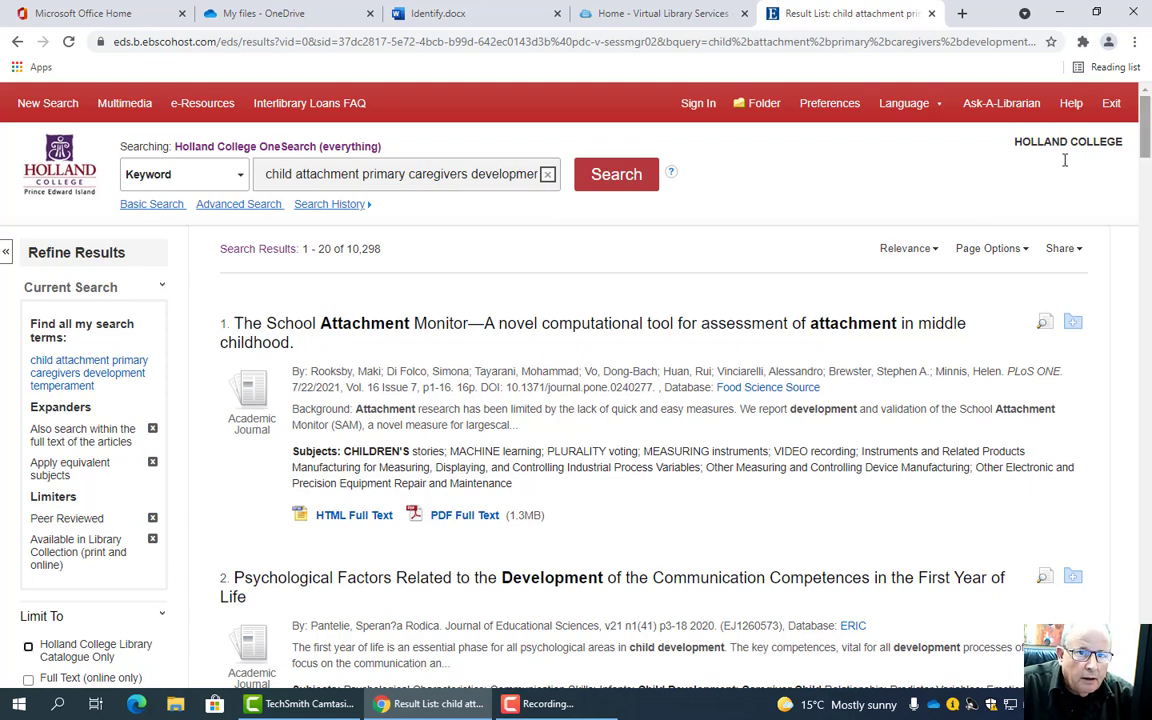
pyautogui.scroll(-3, 1148, 152)
pyautogui.moveTo(1148, 152); pyautogui.dragTo(1149, 174)
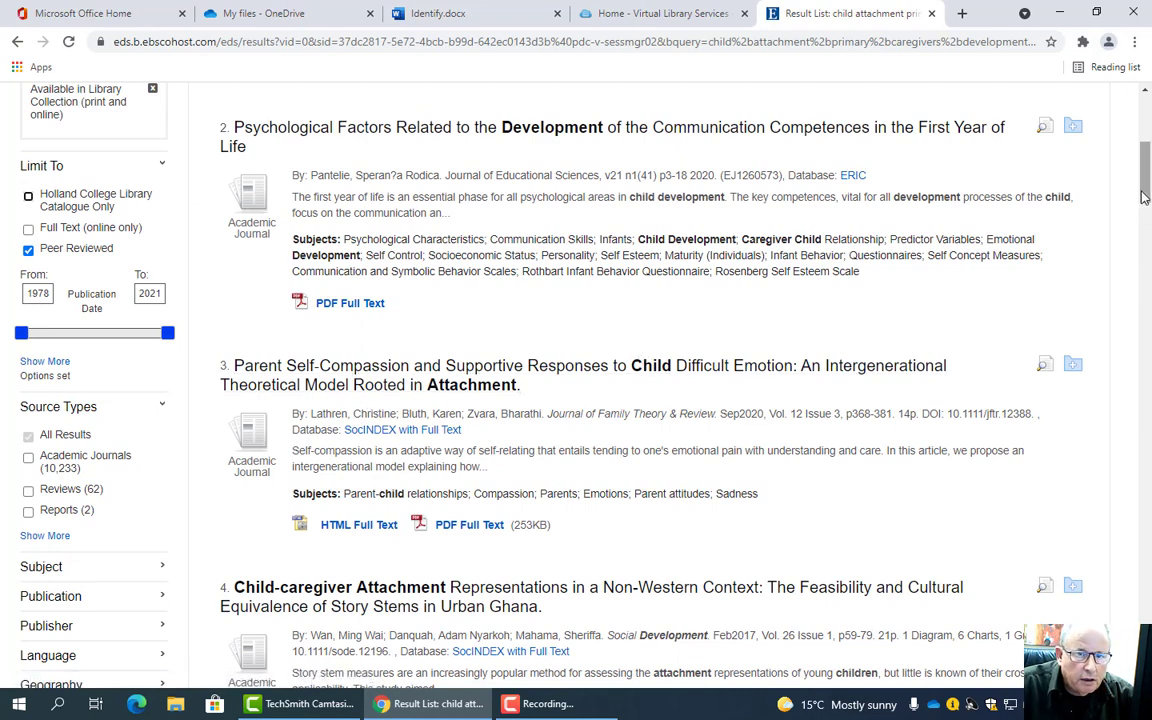
pyautogui.moveTo(1147, 201); pyautogui.dragTo(1147, 277)
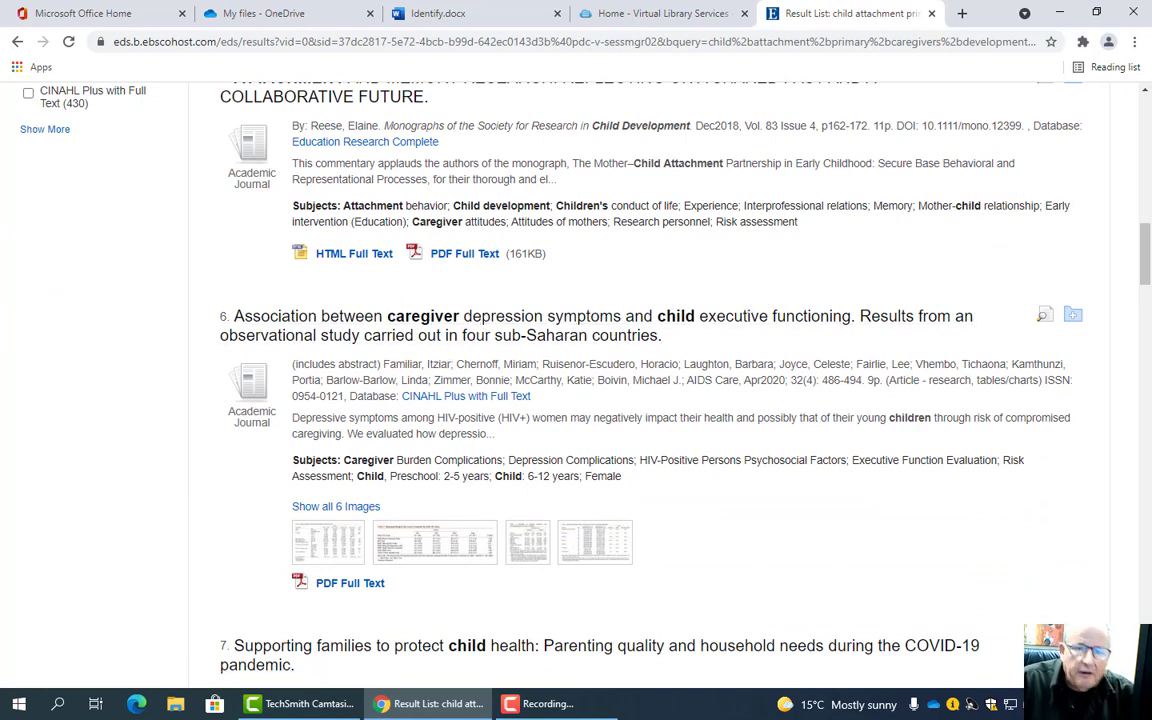
pyautogui.moveTo(1147, 258); pyautogui.dragTo(1141, 190)
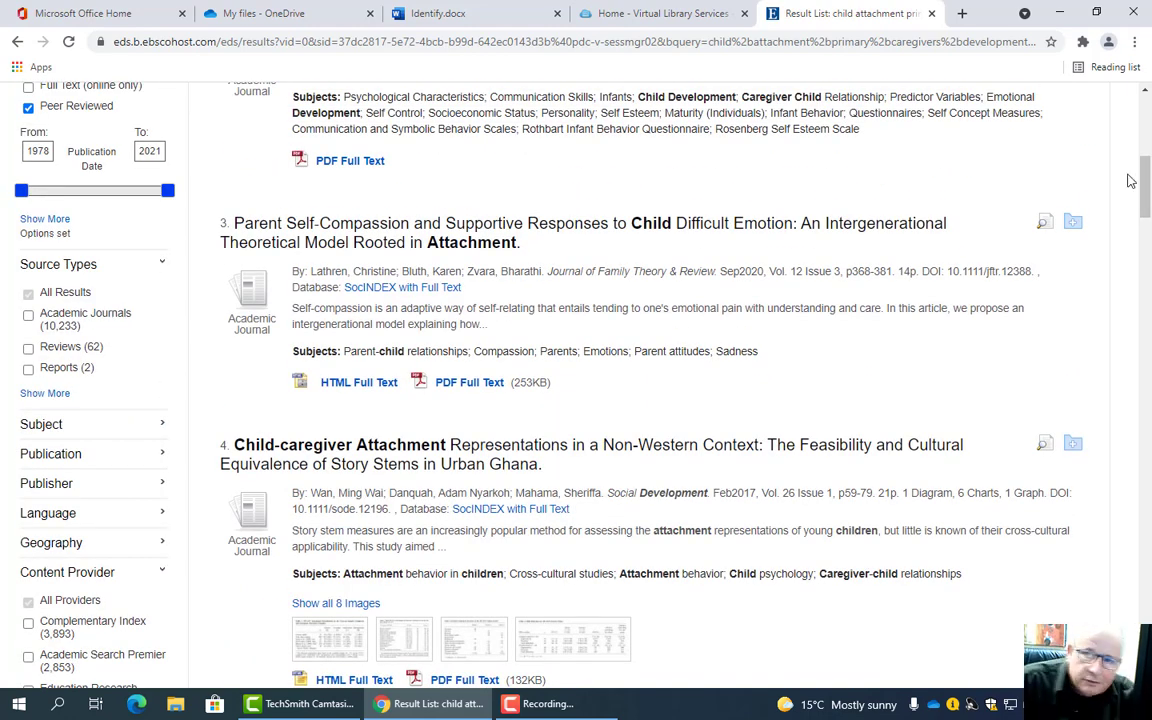
pyautogui.scroll(1, 997, 211)
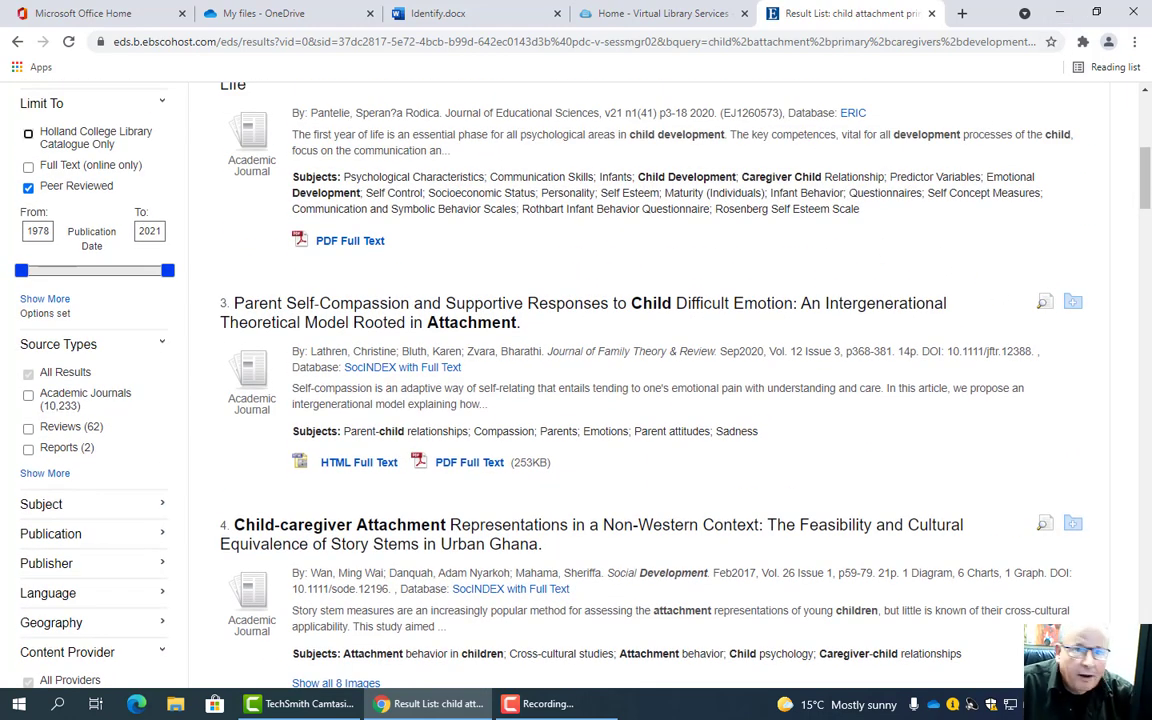
pyautogui.click(1146, 133)
pyautogui.moveTo(1146, 130); pyautogui.dragTo(1146, 122)
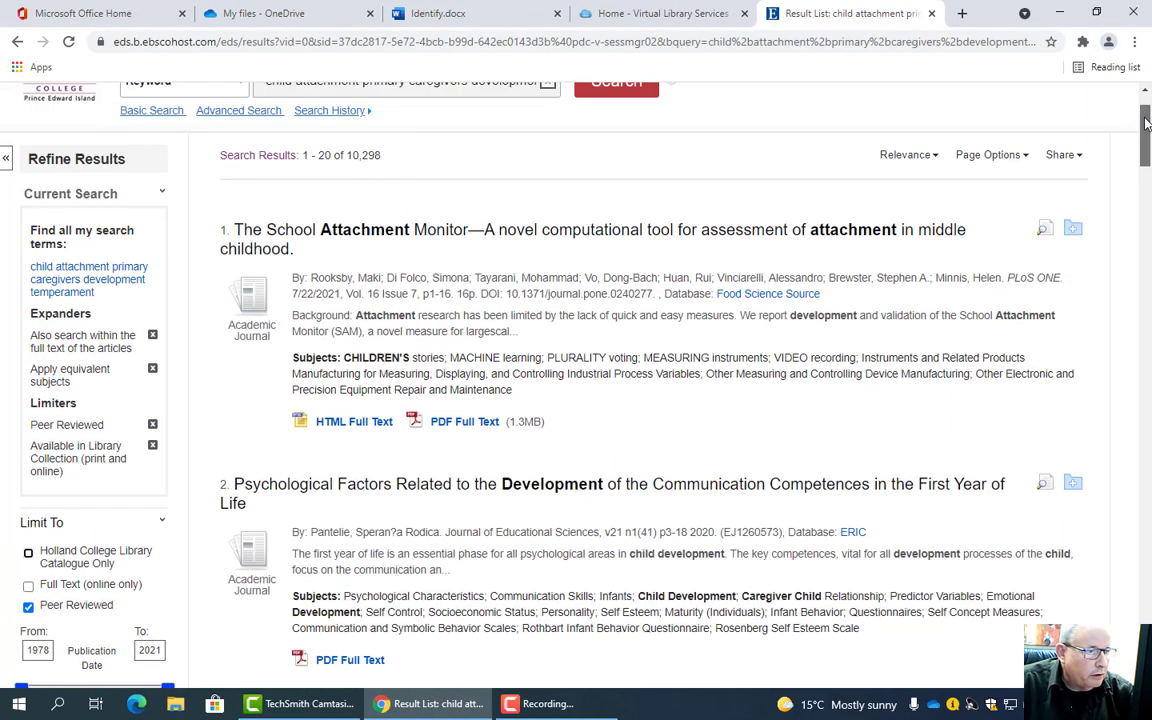
pyautogui.scroll(-3, 1146, 122)
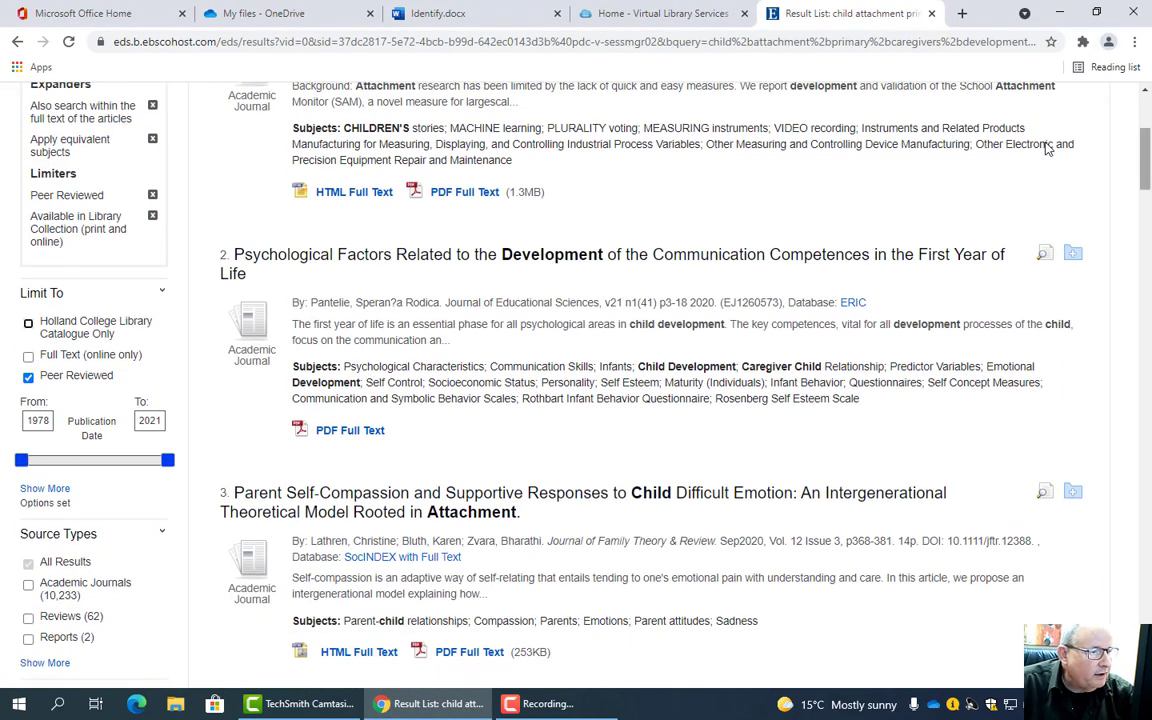
pyautogui.click(400, 258)
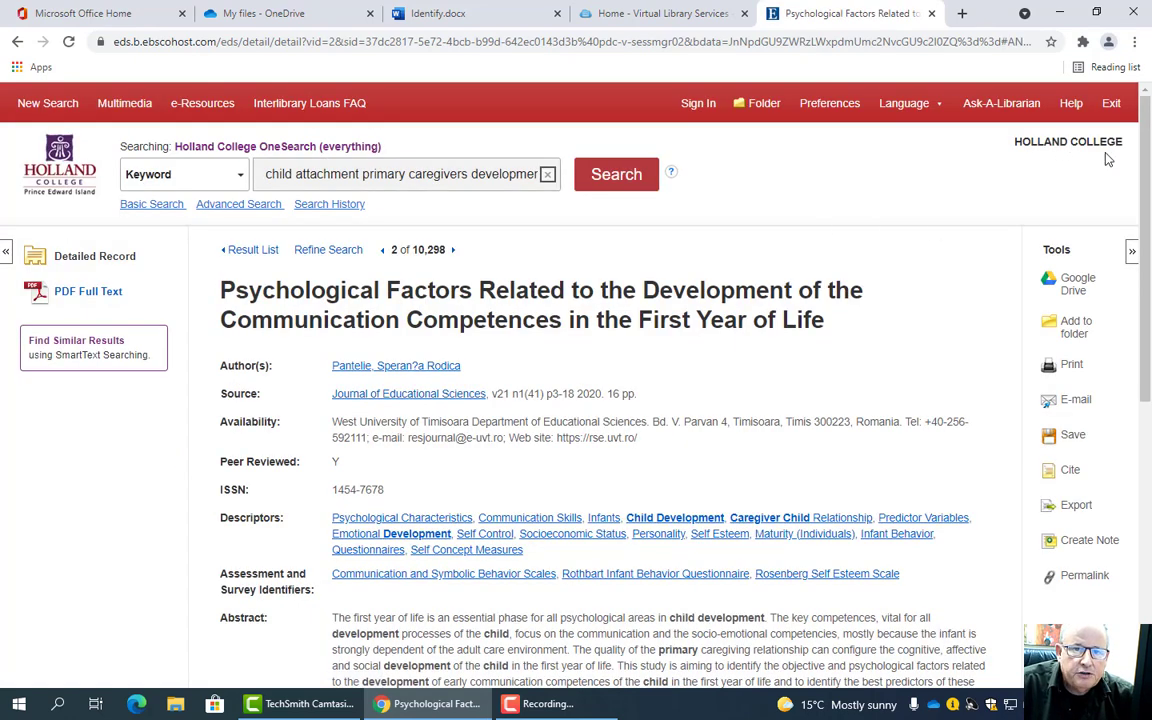
# - Show the article's 17-page PDF full text and open its E-mail form
pyautogui.scroll(-3, 1072, 287)
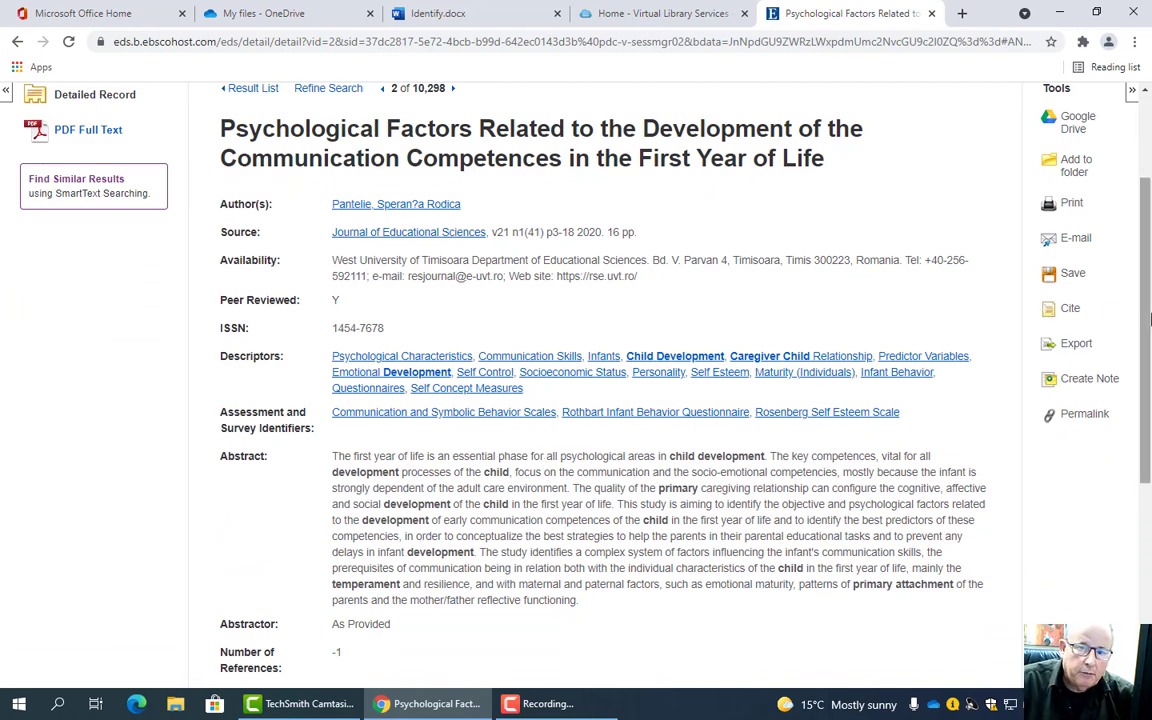
pyautogui.scroll(1, 1148, 318)
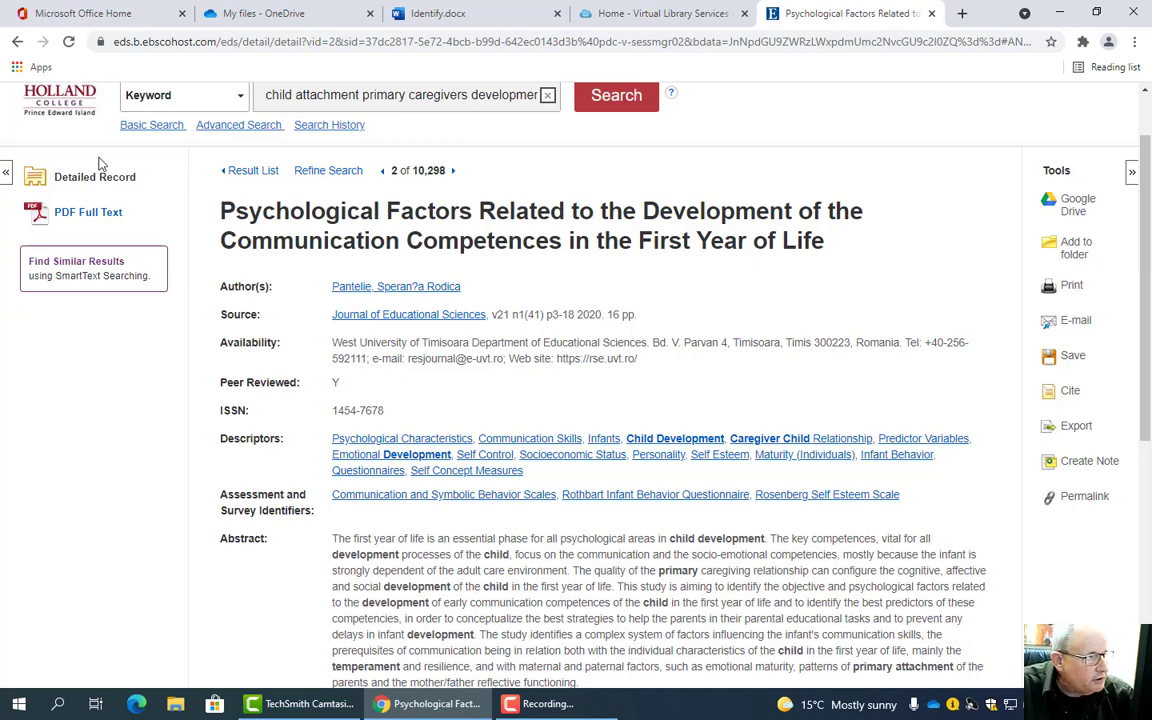
pyautogui.click(85, 214)
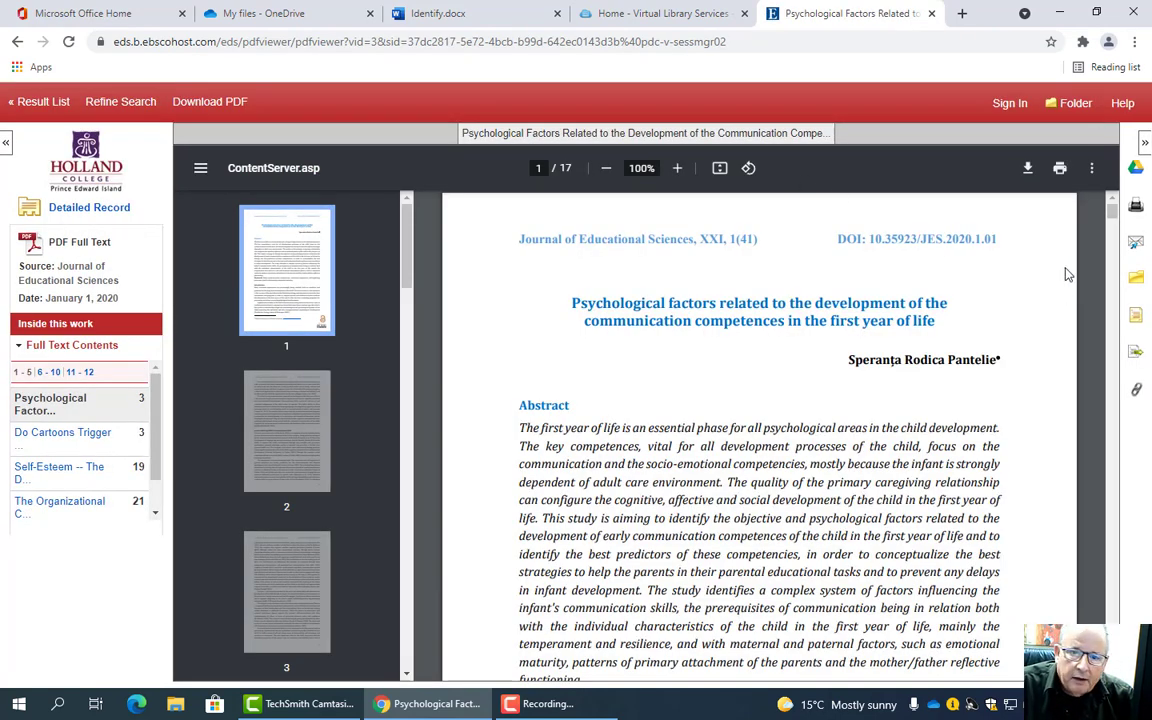
pyautogui.click(1137, 248)
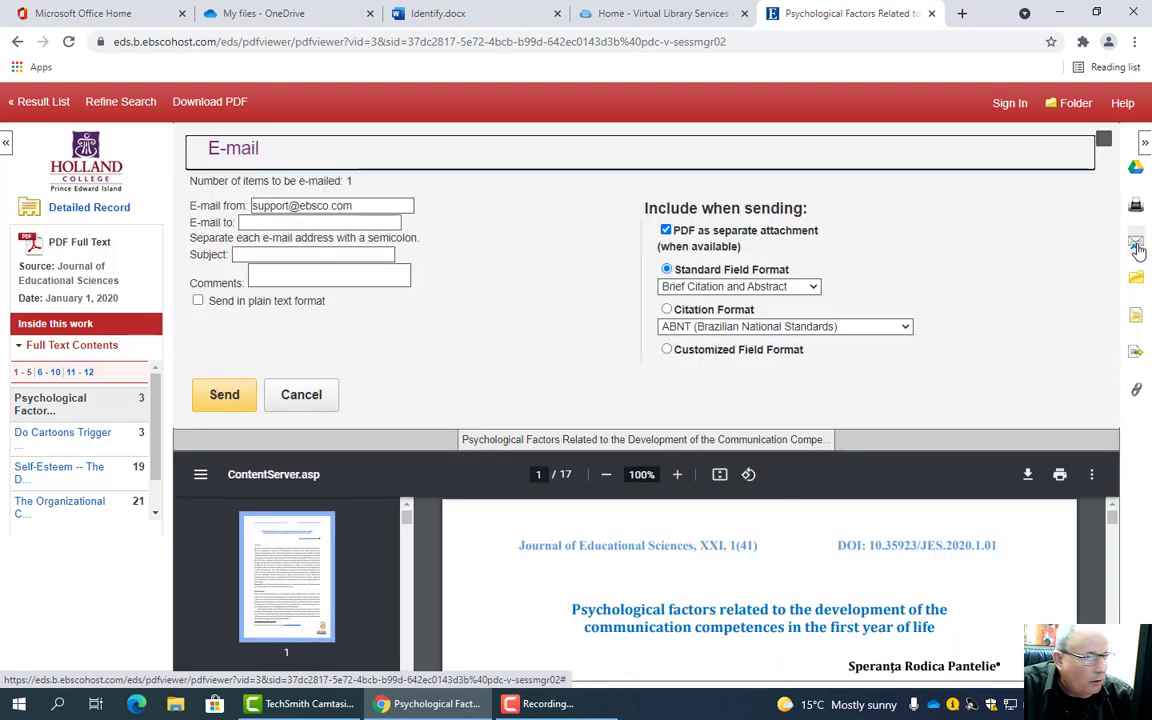
# - Choose APA 7th Edition citation format, enter a recipient address, then cancel the e-mail
pyautogui.click(667, 310)
pyautogui.click(900, 326)
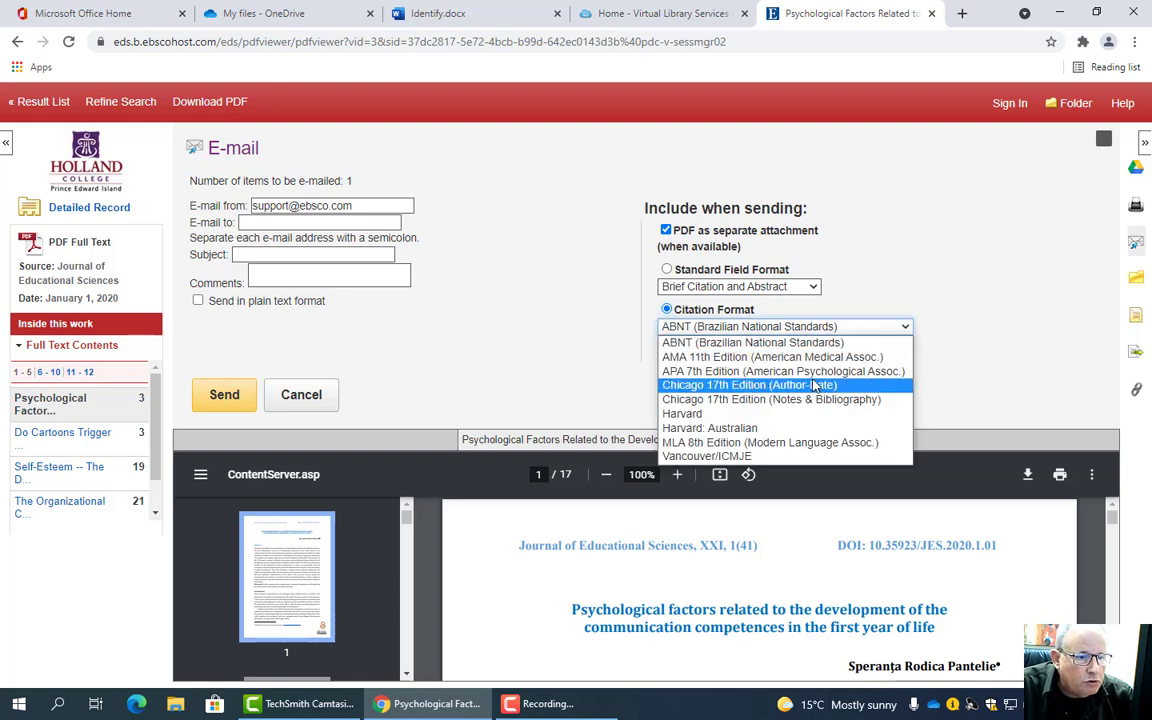
pyautogui.click(730, 371)
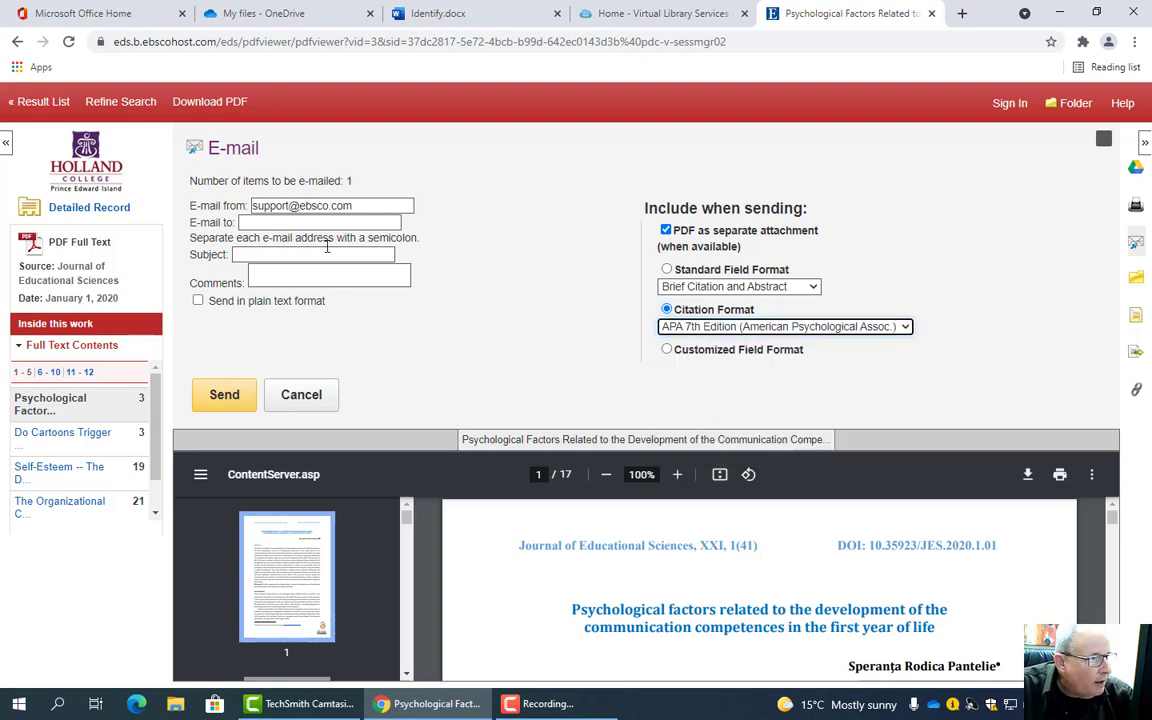
pyautogui.click(298, 224)
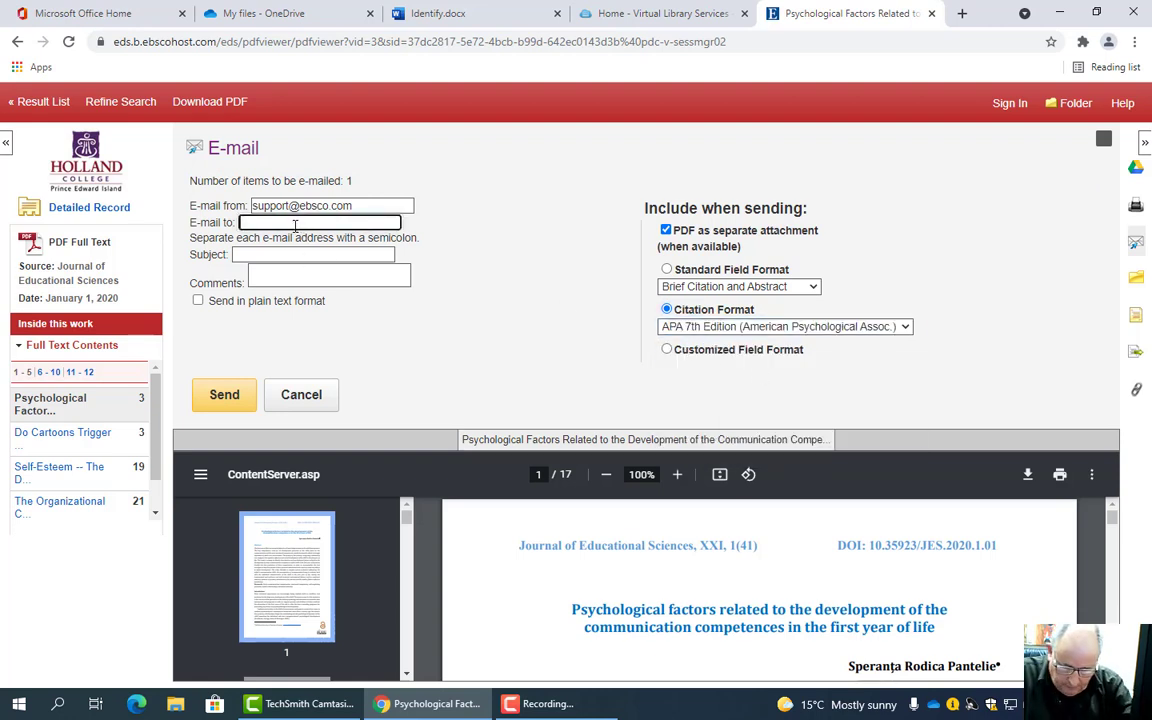
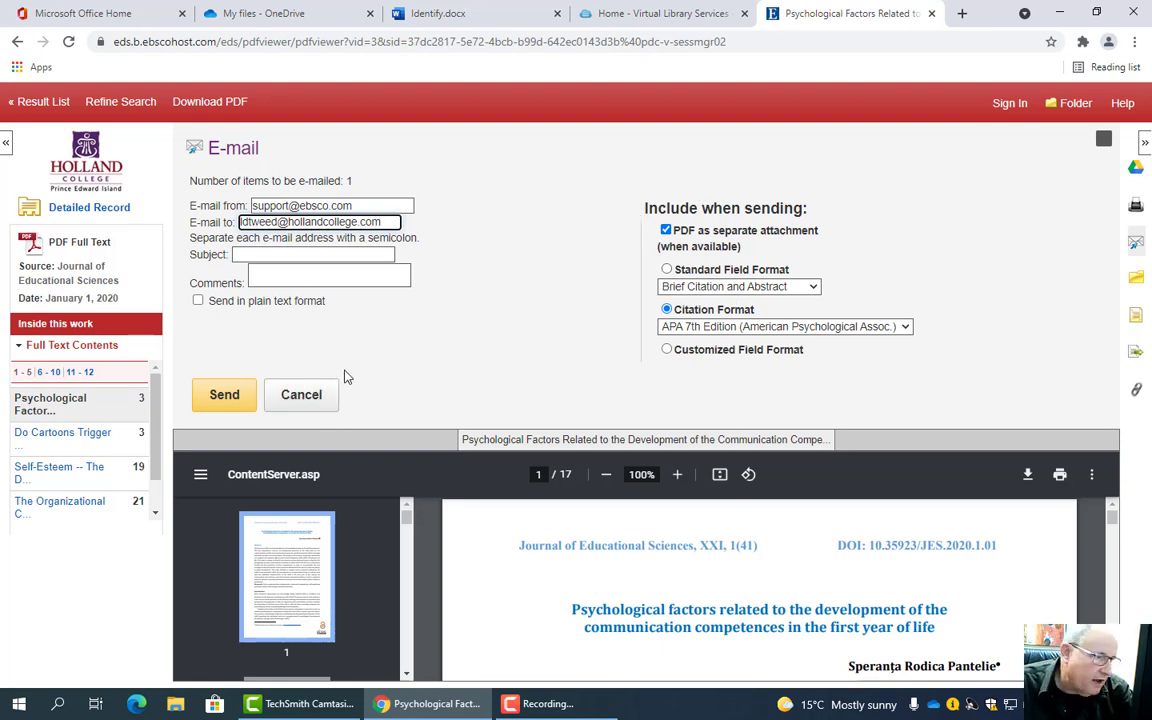
pyautogui.click(318, 398)
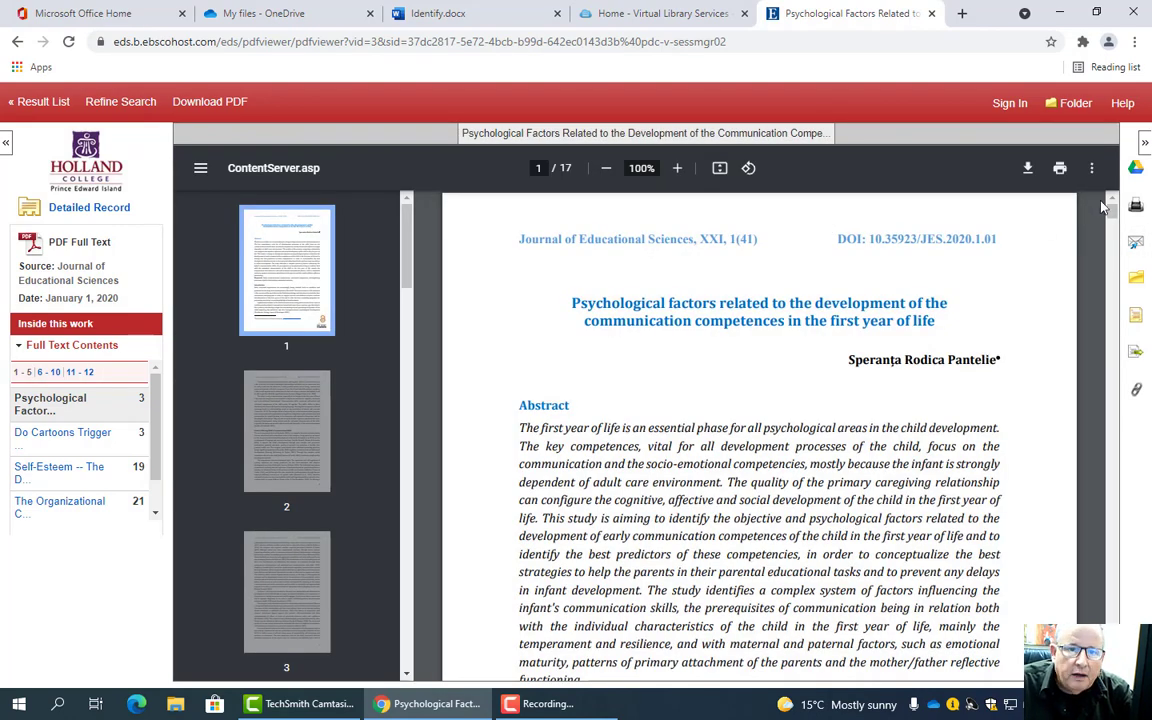
# - Copy the article's APA 7th Edition reference and launch Microsoft Word
pyautogui.click(1137, 320)
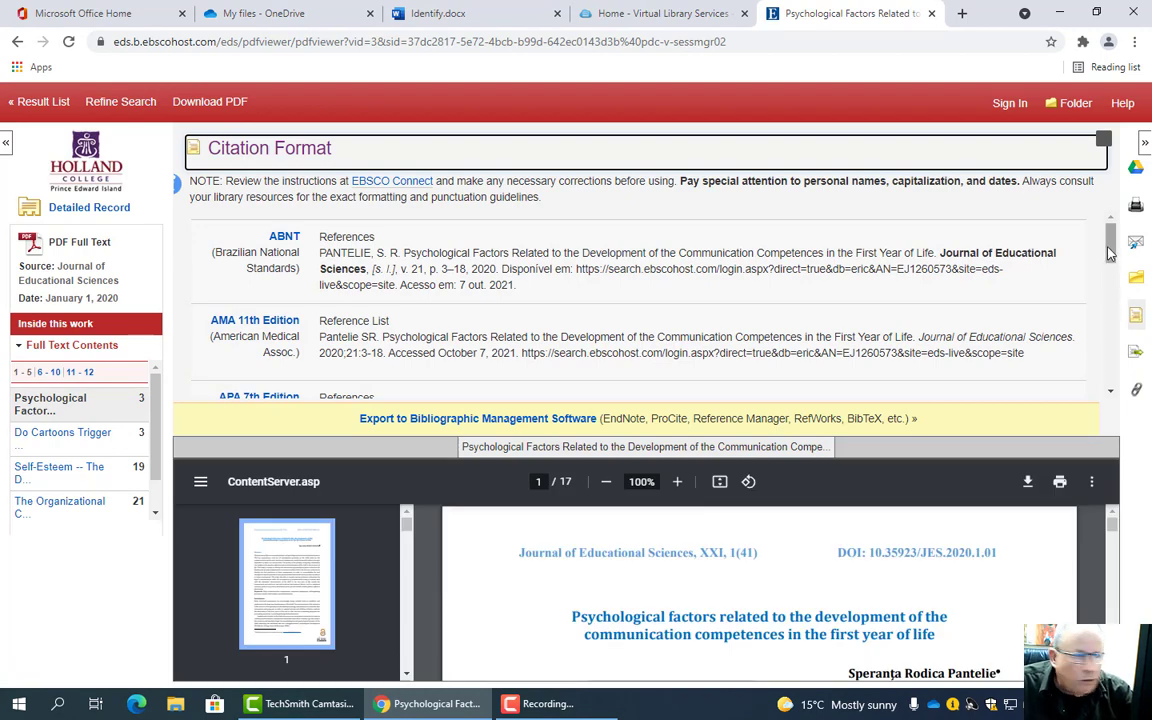
pyautogui.scroll(-2, 1108, 253)
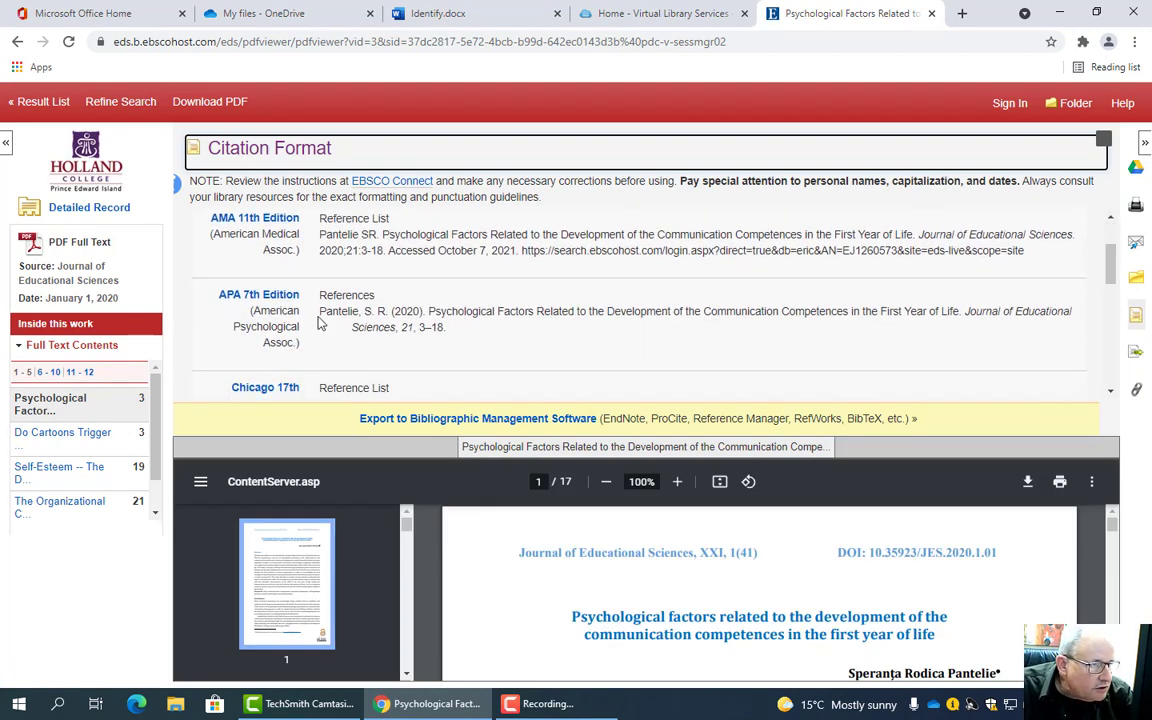
pyautogui.moveTo(321, 313); pyautogui.dragTo(399, 329)
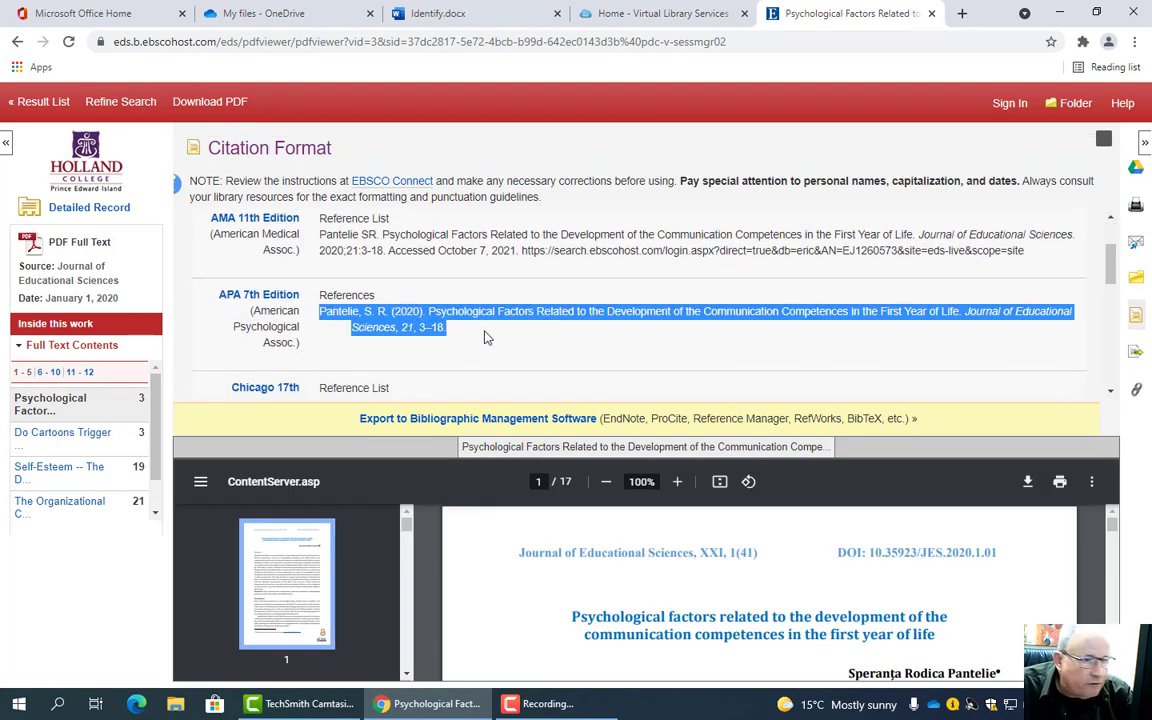
pyautogui.rightClick(508, 315)
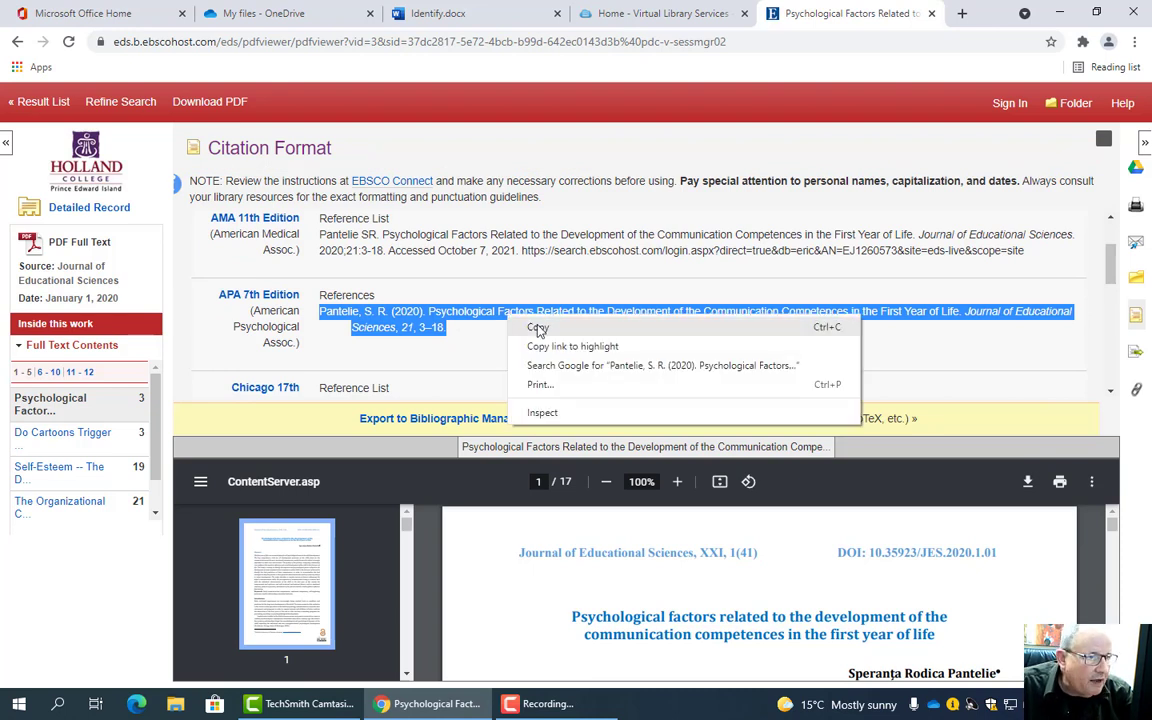
pyautogui.click(535, 327)
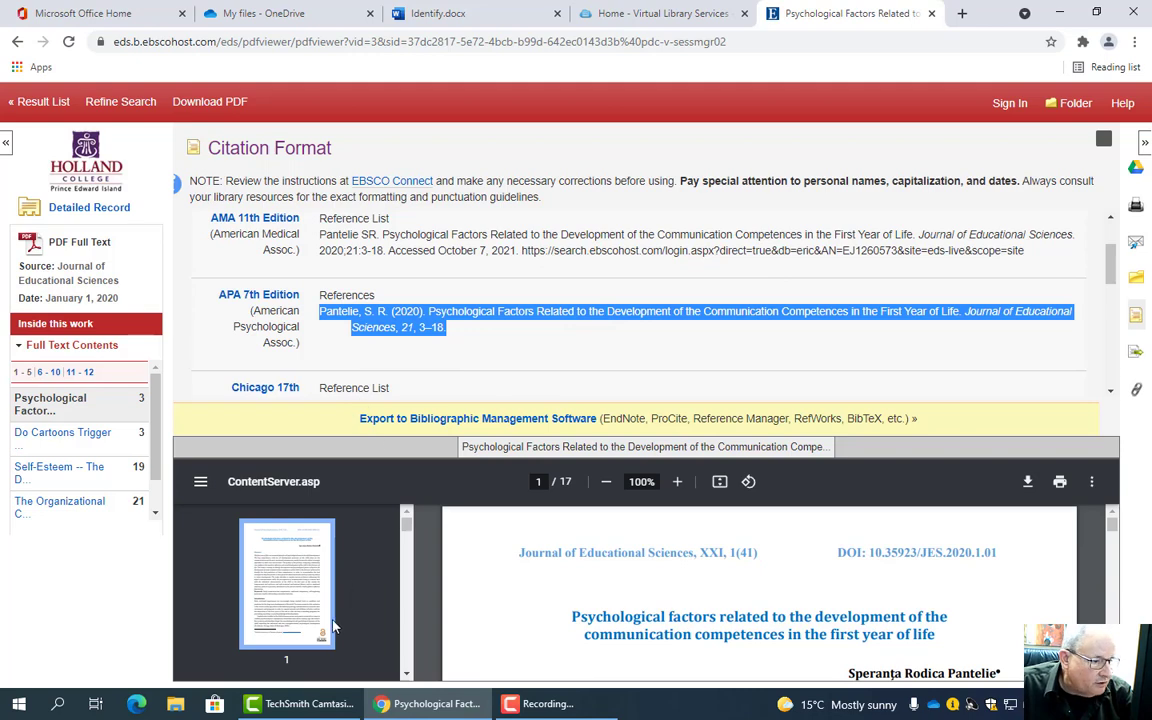
pyautogui.click(24, 705)
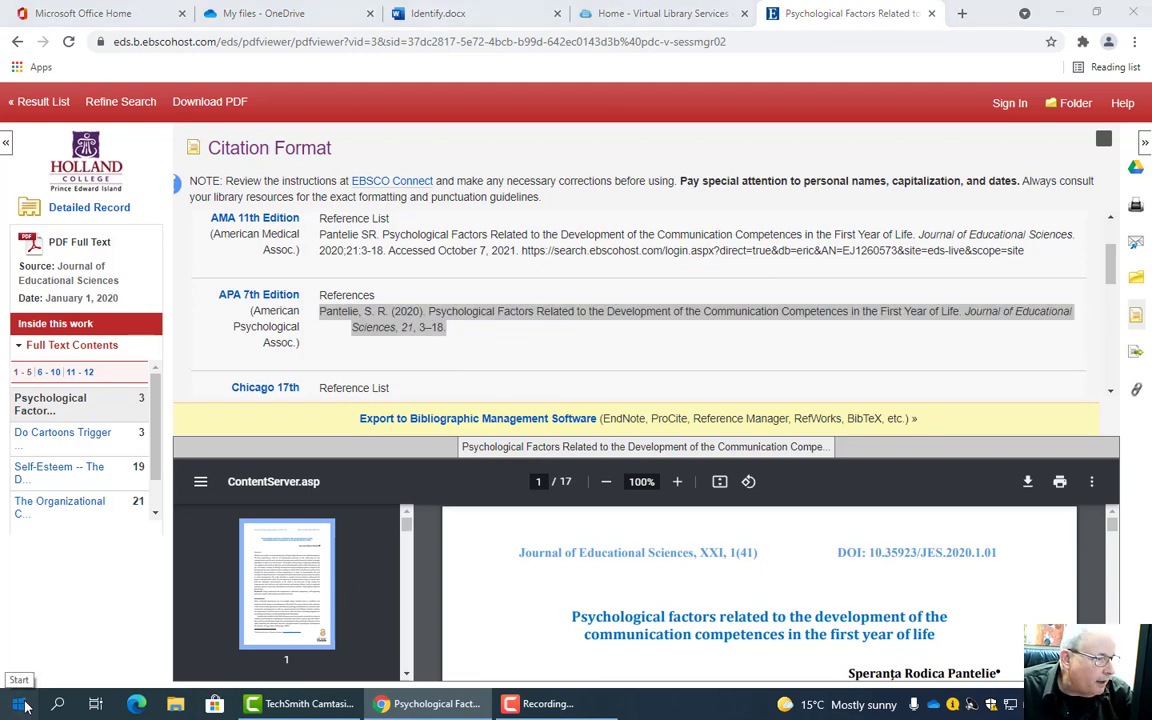
pyautogui.click(296, 279)
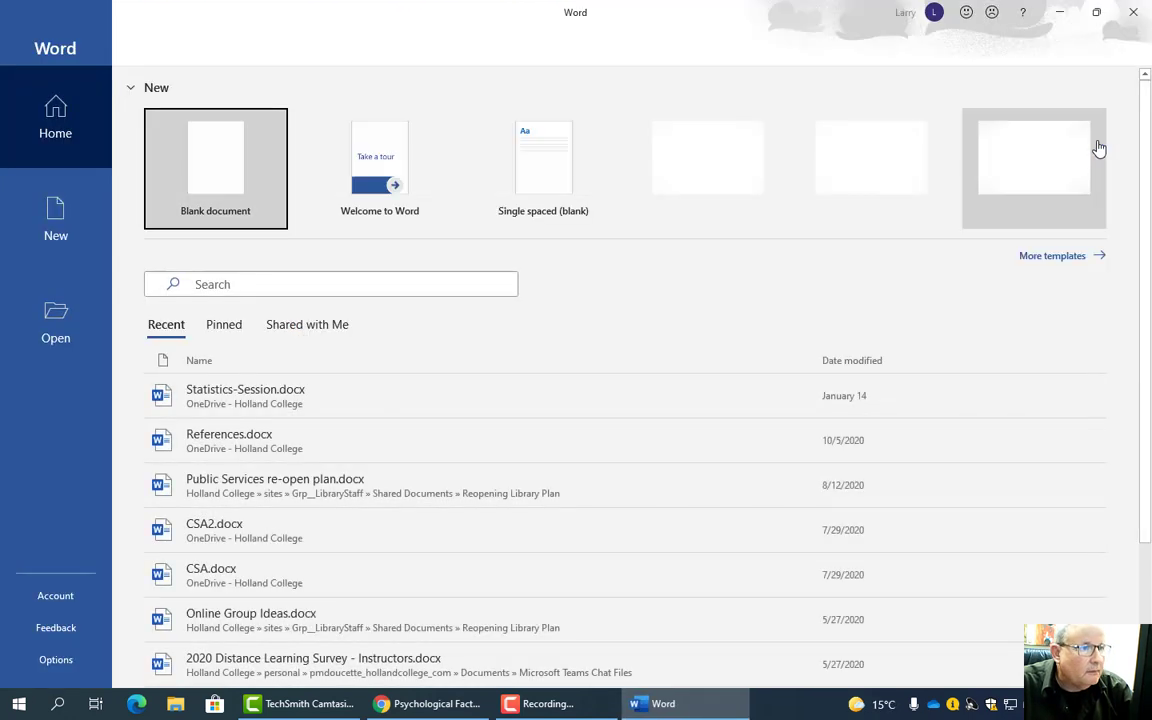
# - Create a blank document set to 12-point Times New Roman
pyautogui.click(233, 157)
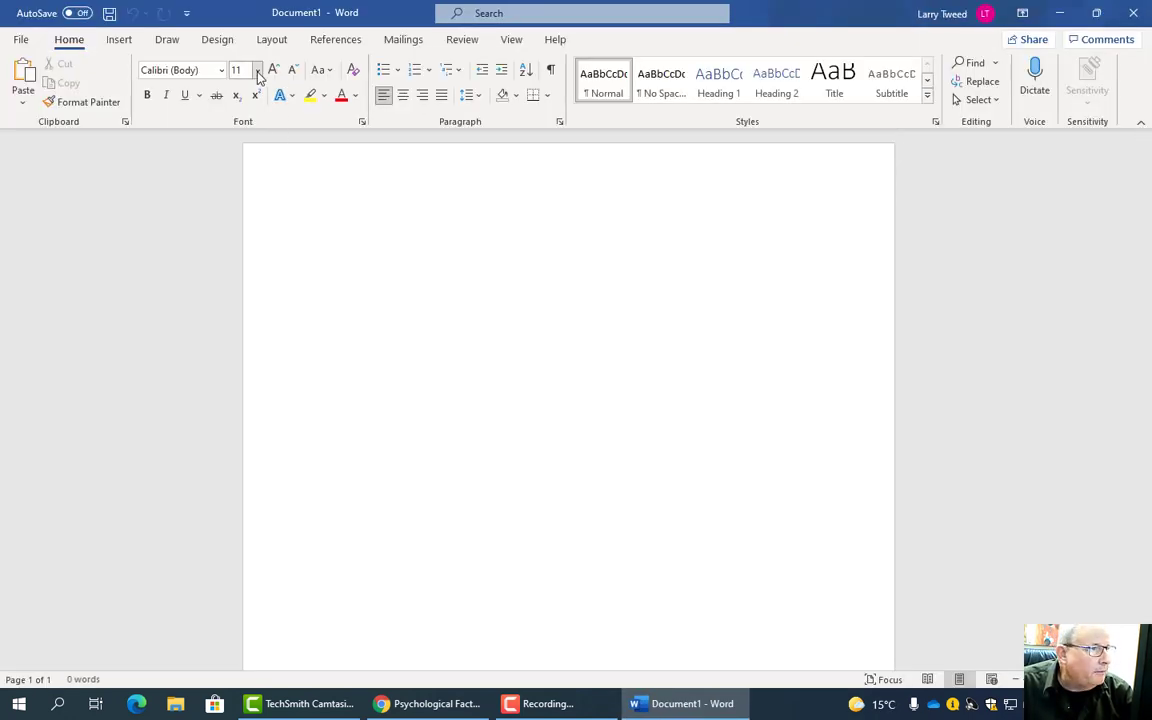
pyautogui.click(257, 70)
pyautogui.click(246, 164)
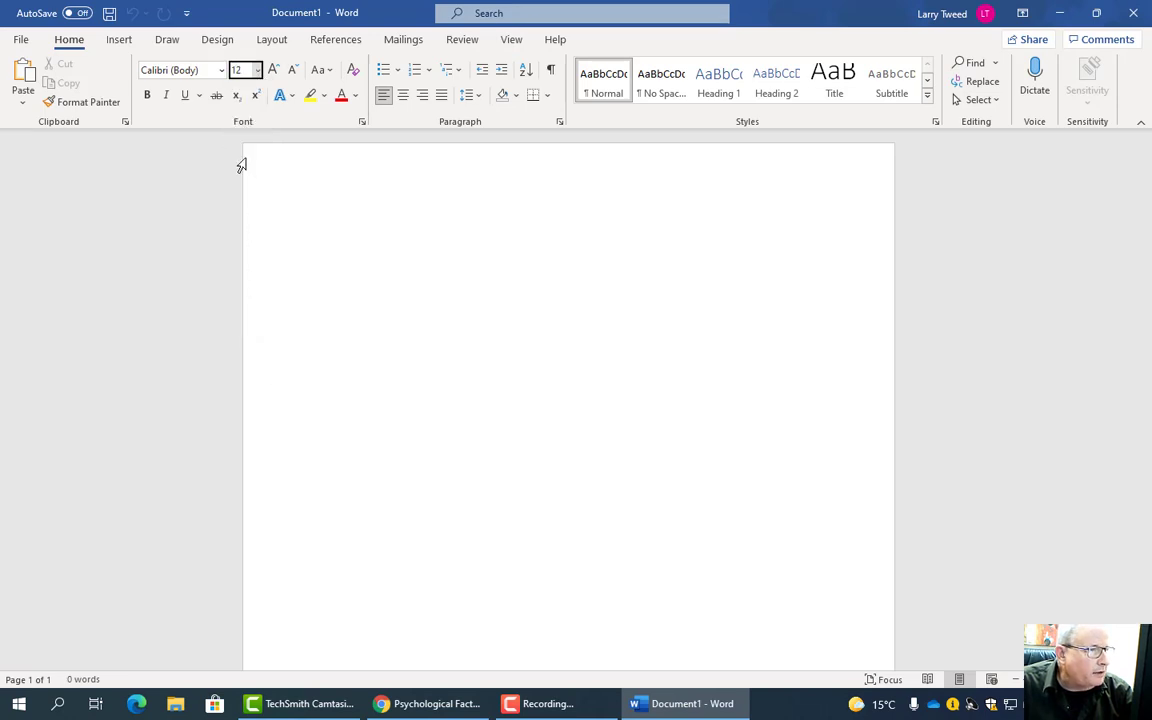
pyautogui.click(198, 75)
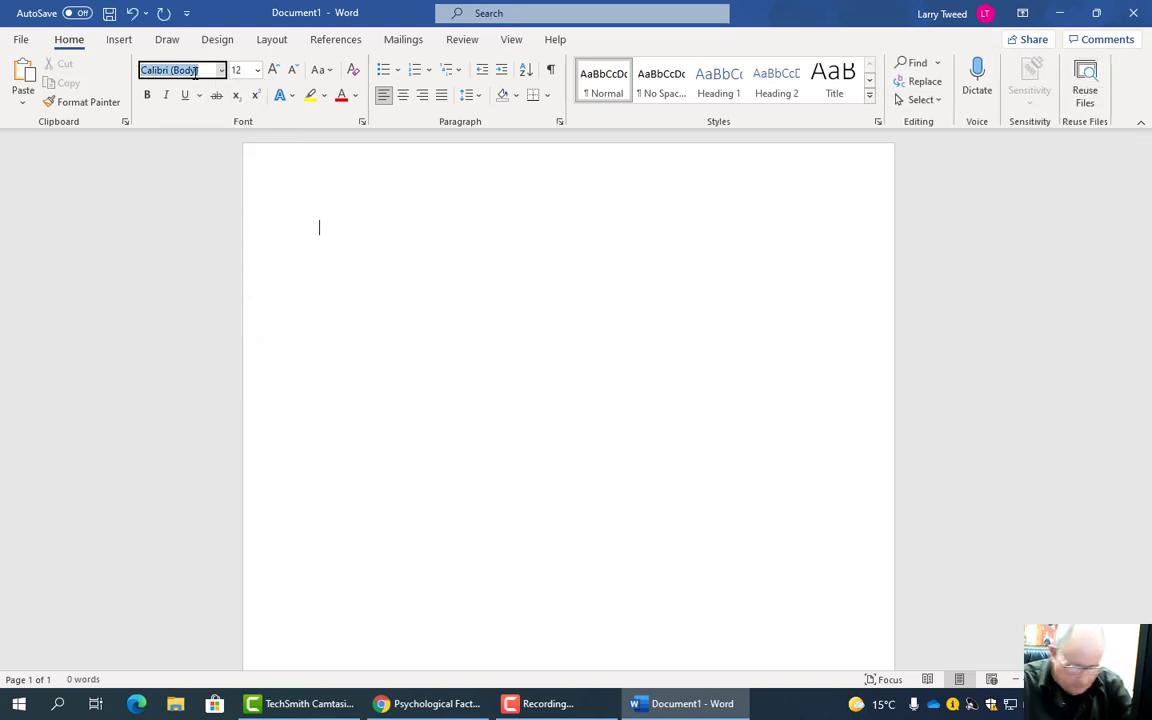
pyautogui.write('ti')
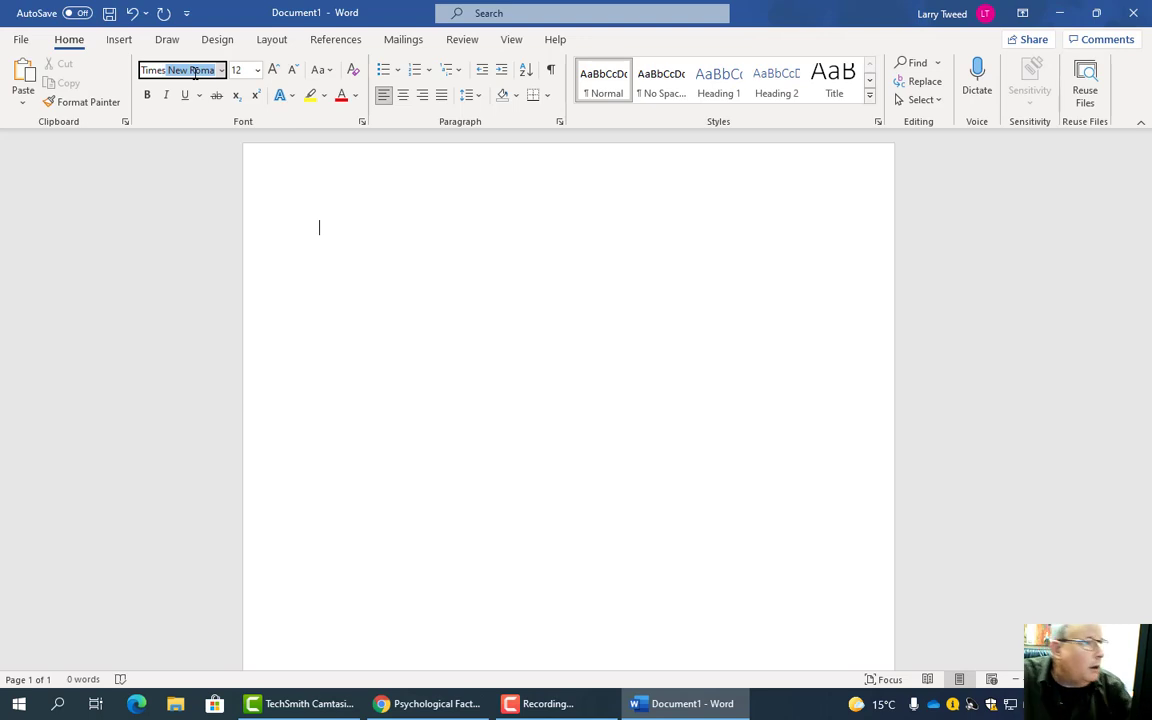
pyautogui.press('Return')
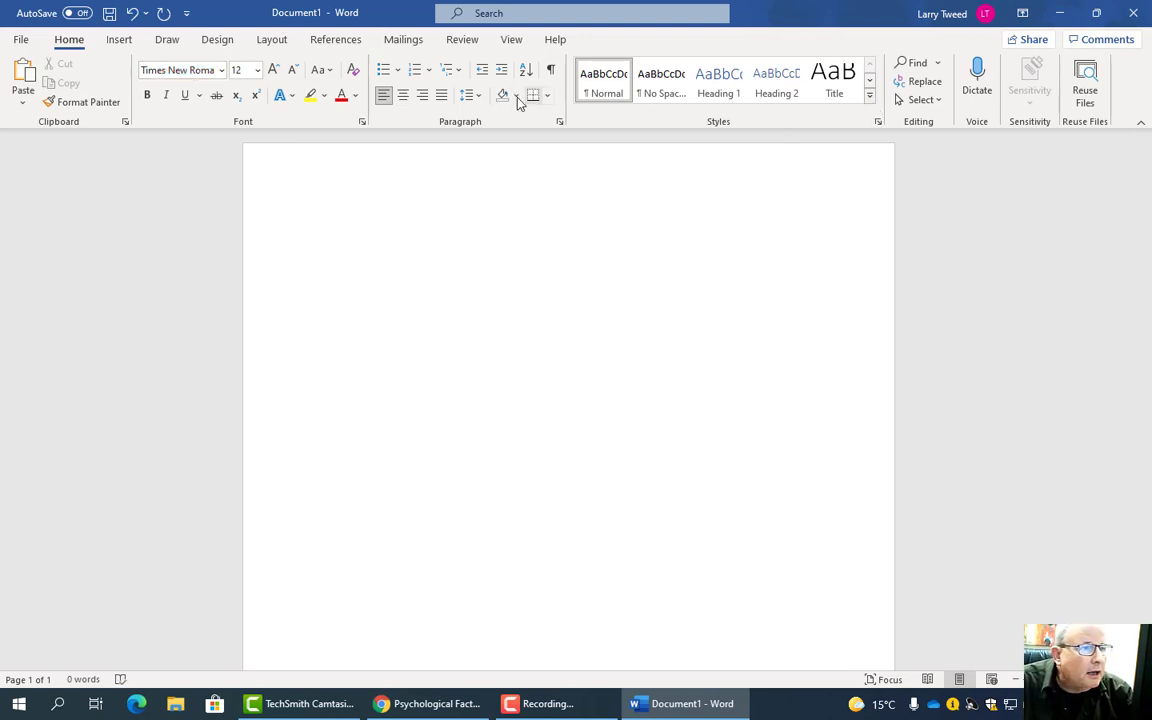
# - Type a centred, double-spaced 'References' heading
pyautogui.click(476, 95)
pyautogui.click(500, 188)
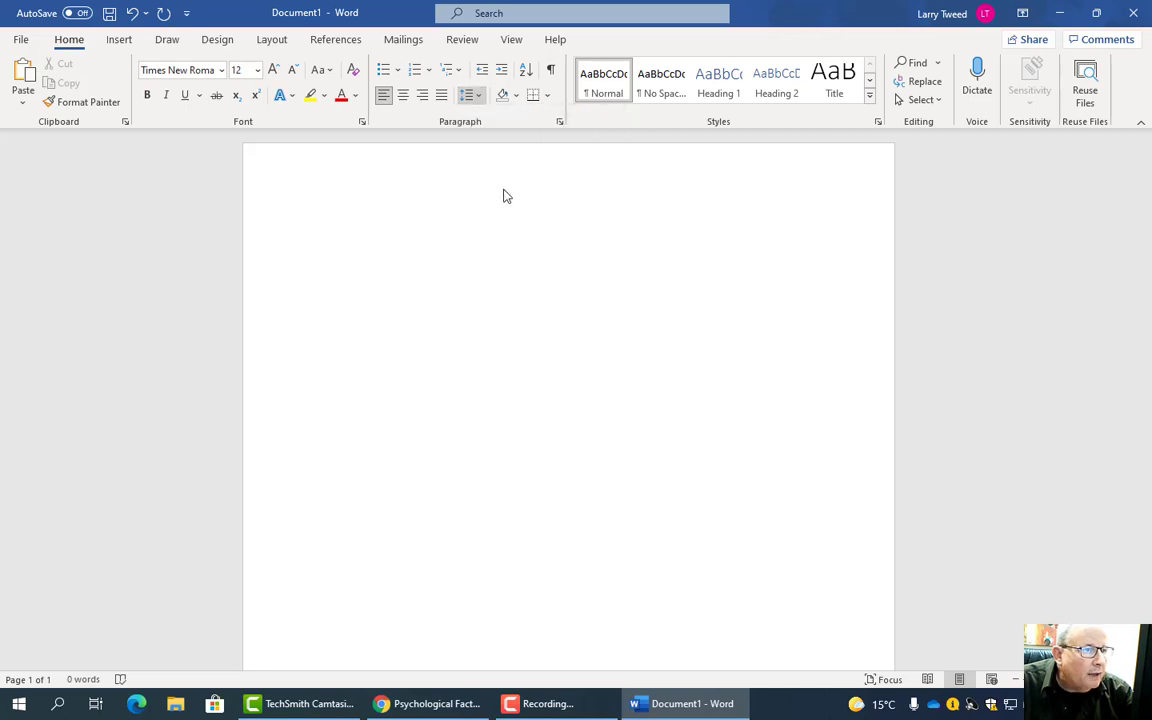
pyautogui.click(403, 100)
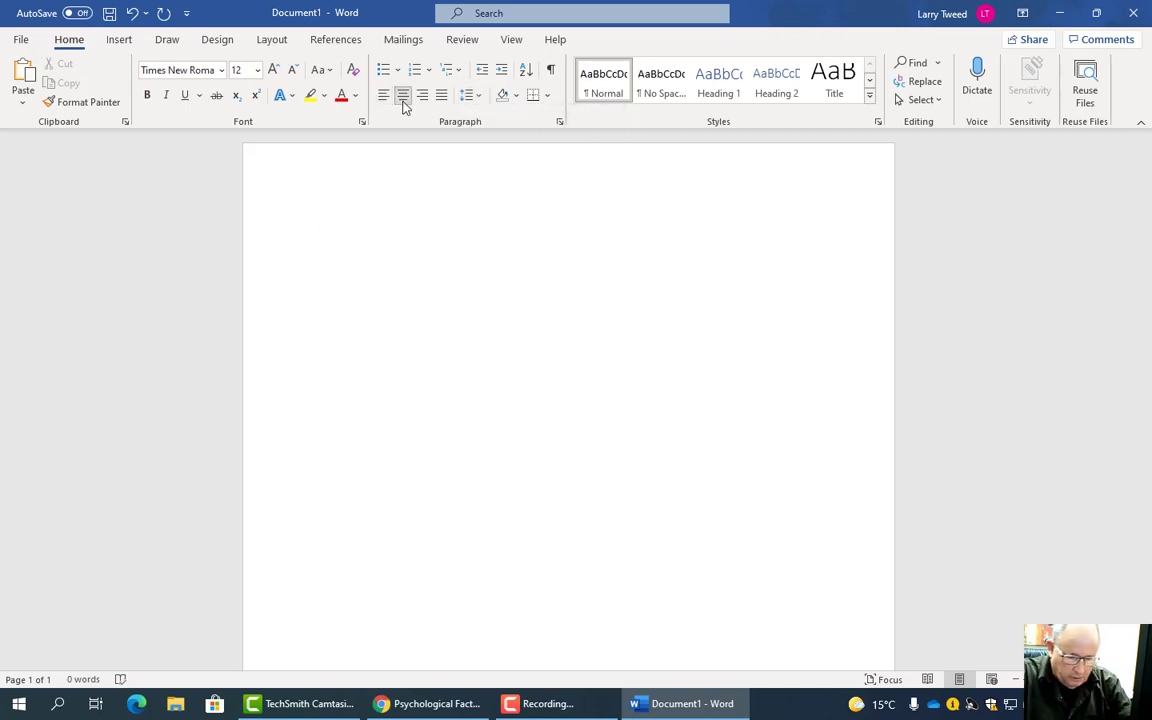
pyautogui.write('Refe')
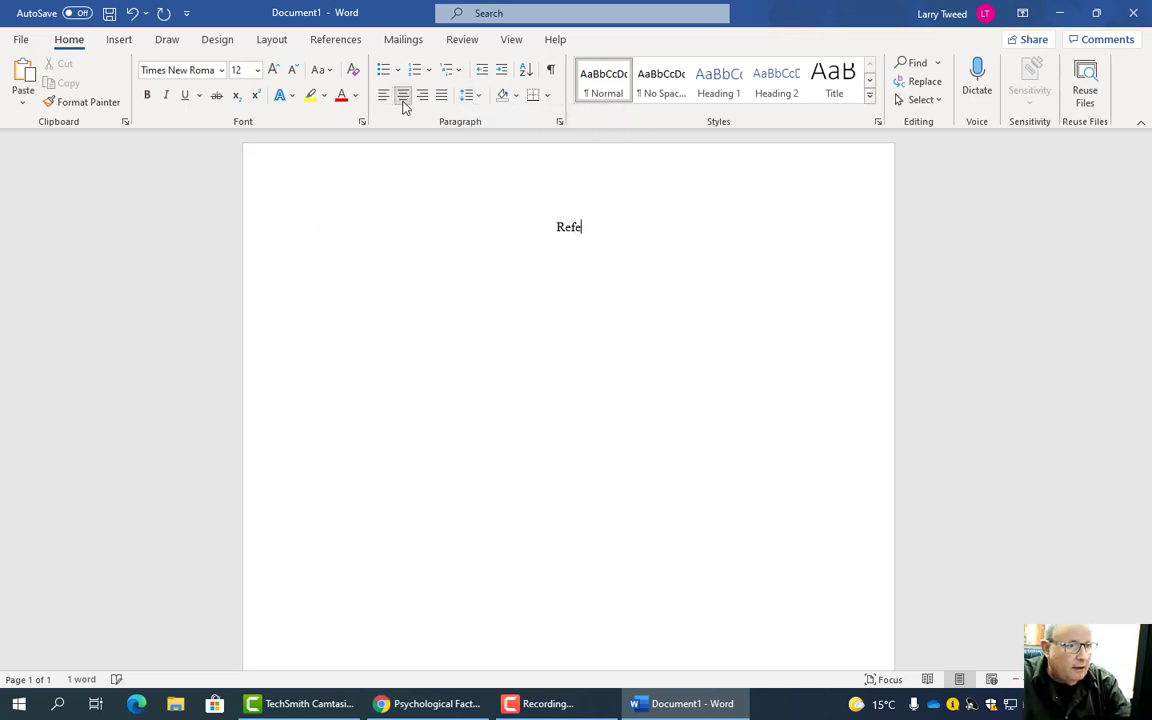
pyautogui.write('rences')
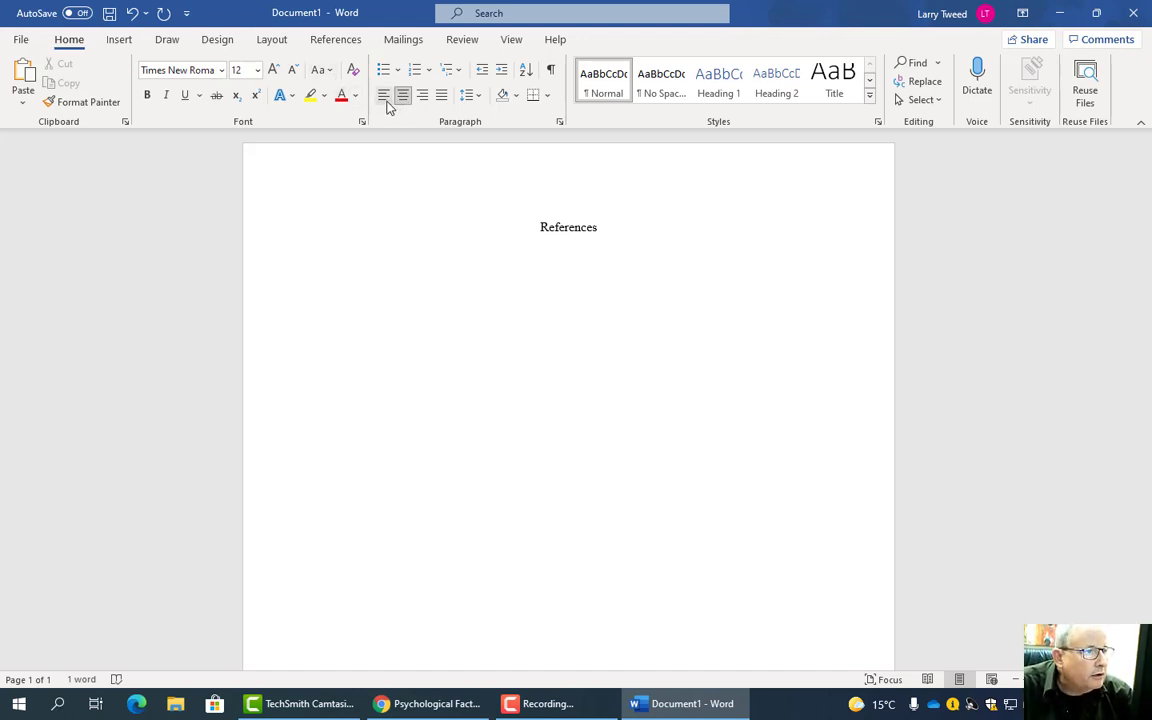
# - Paste the Pantelie reference left-aligned below the heading, merging formatting
pyautogui.click(384, 96)
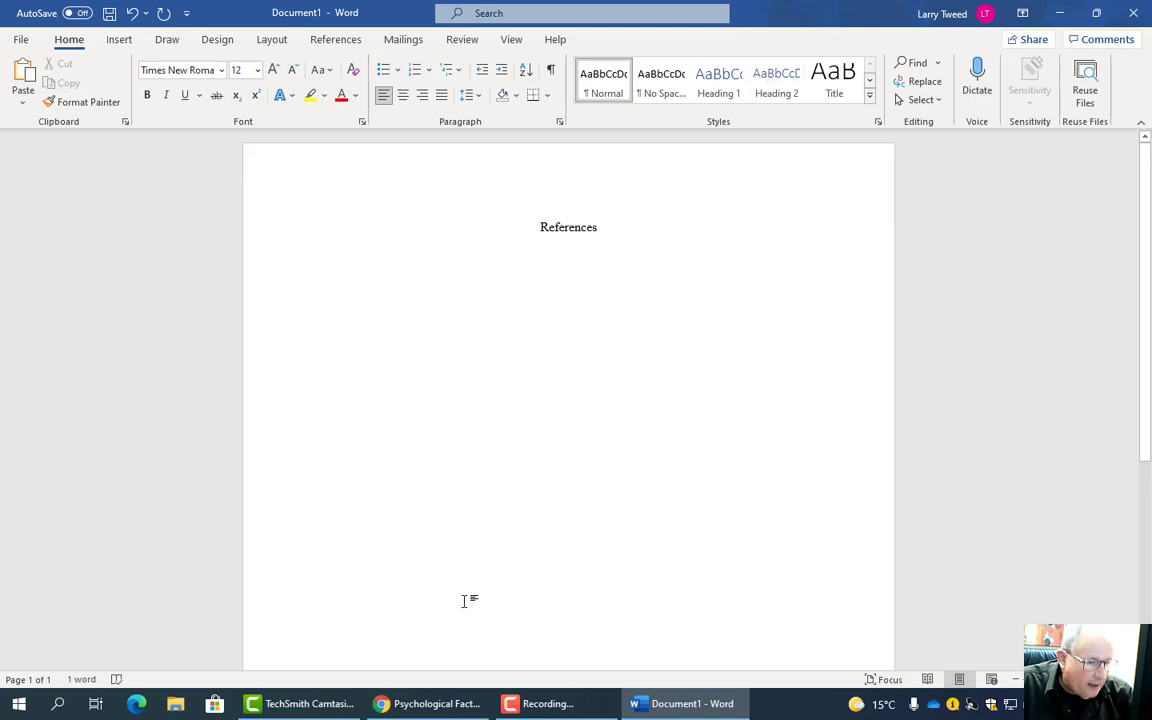
pyautogui.rightClick(341, 265)
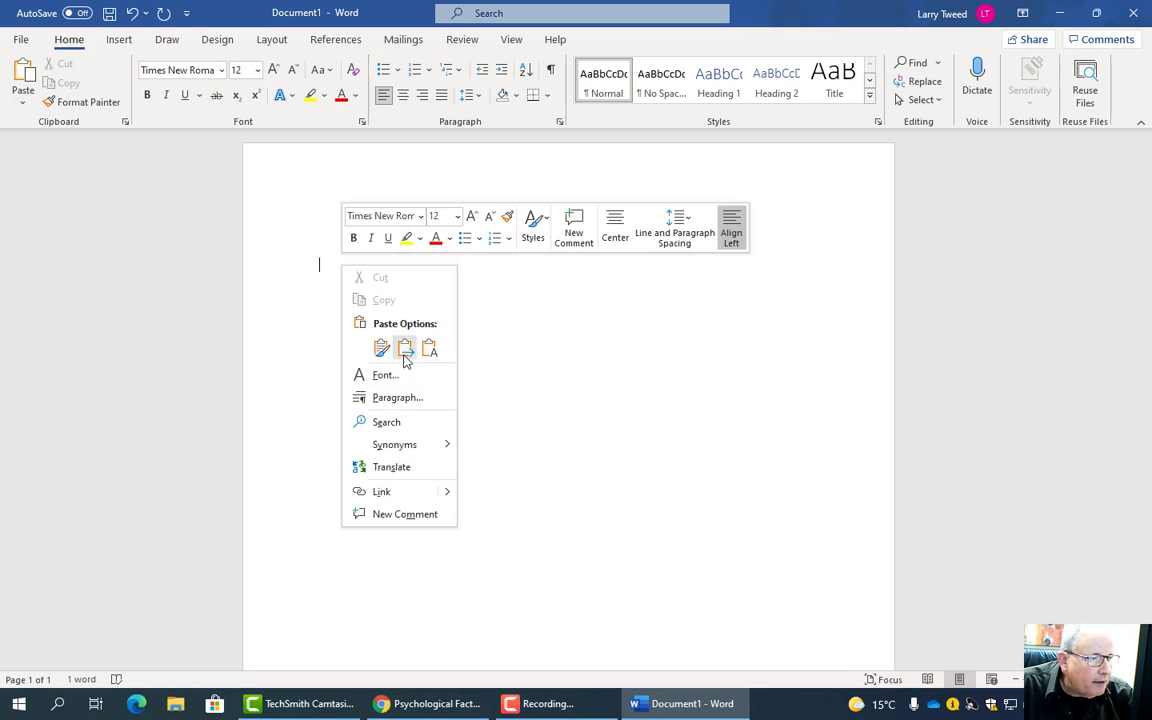
pyautogui.click(405, 350)
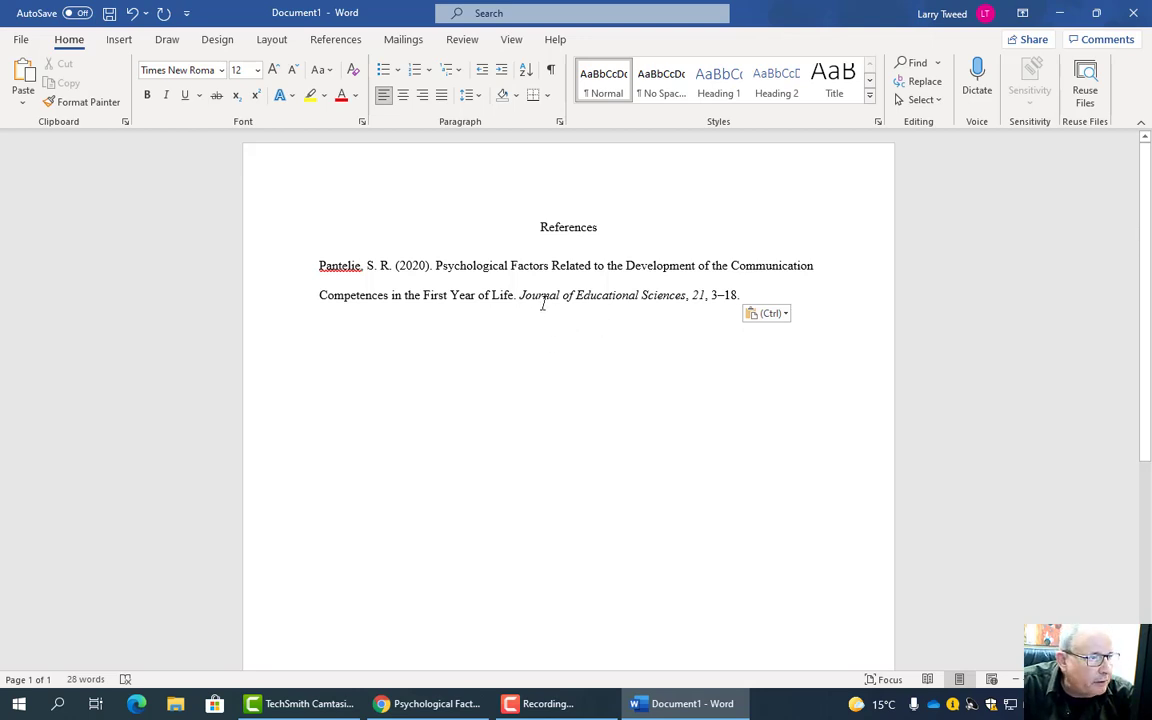
# - Make the article title sentence case: lowercase it, then capitalise 'Psychological'
pyautogui.click(498, 238)
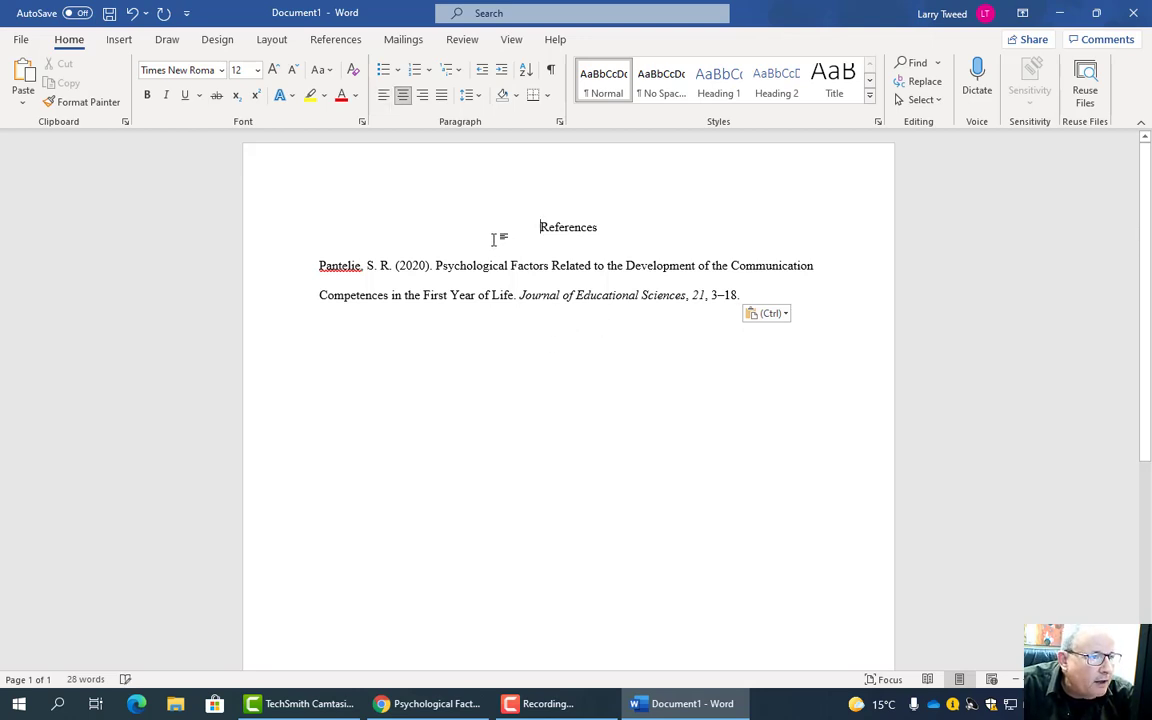
pyautogui.click(437, 265)
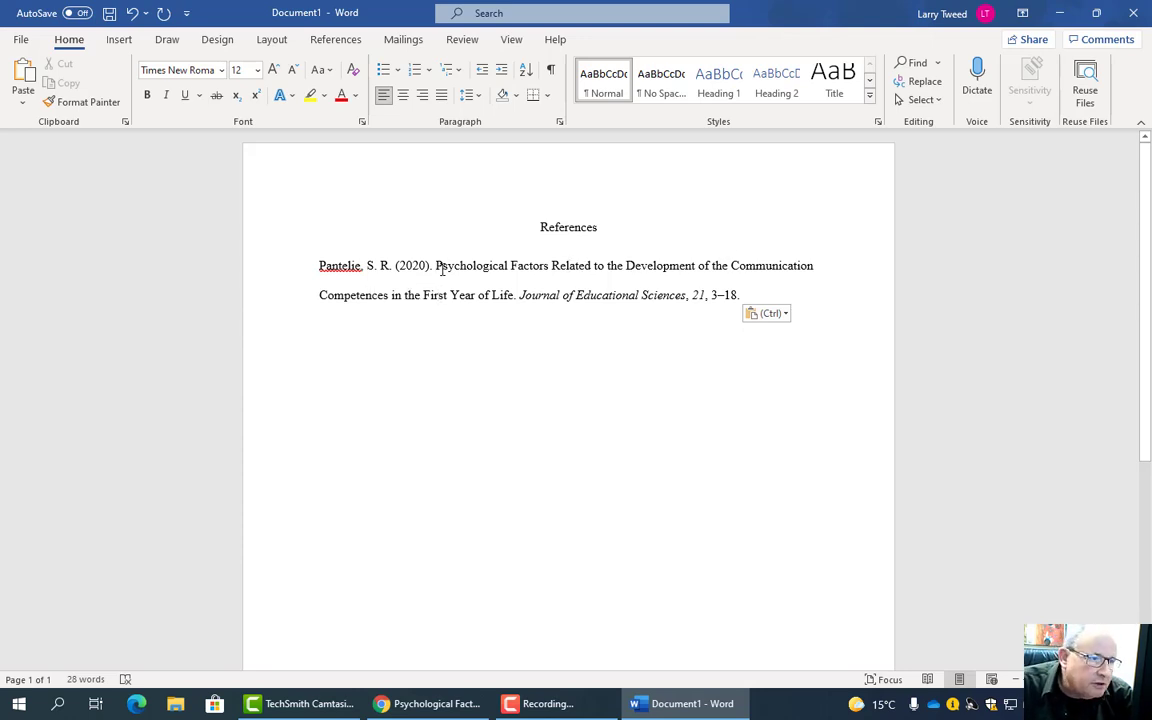
pyautogui.moveTo(430, 268); pyautogui.dragTo(508, 292)
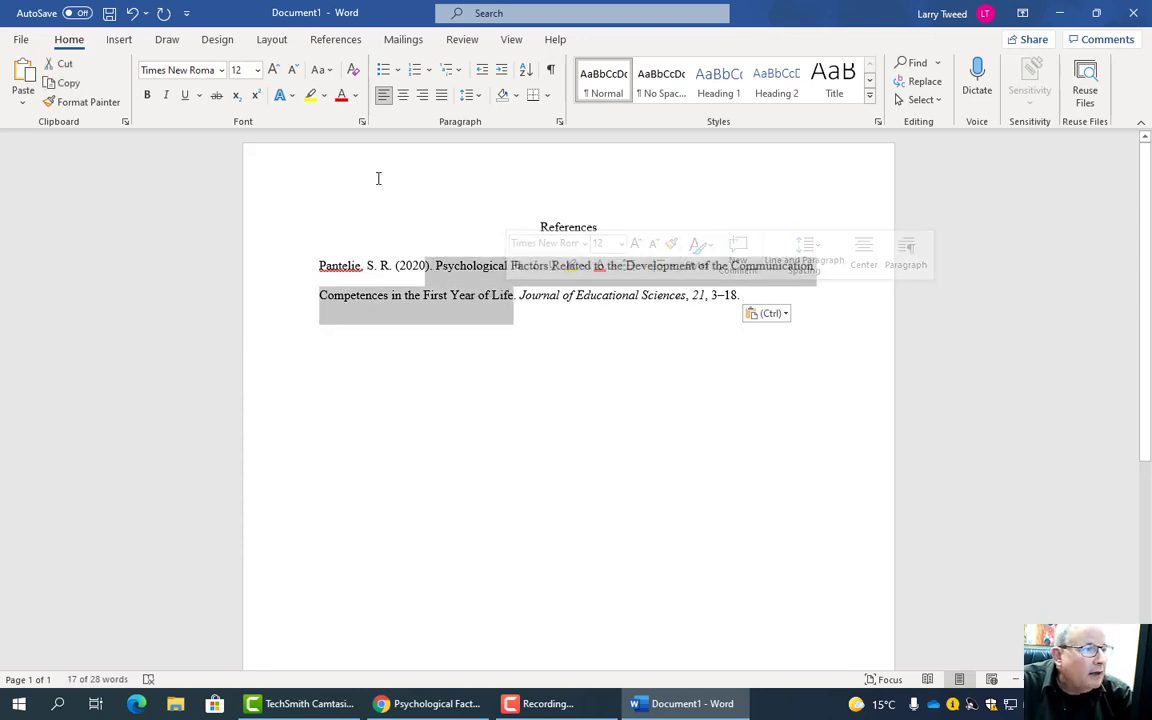
pyautogui.click(325, 72)
pyautogui.click(352, 114)
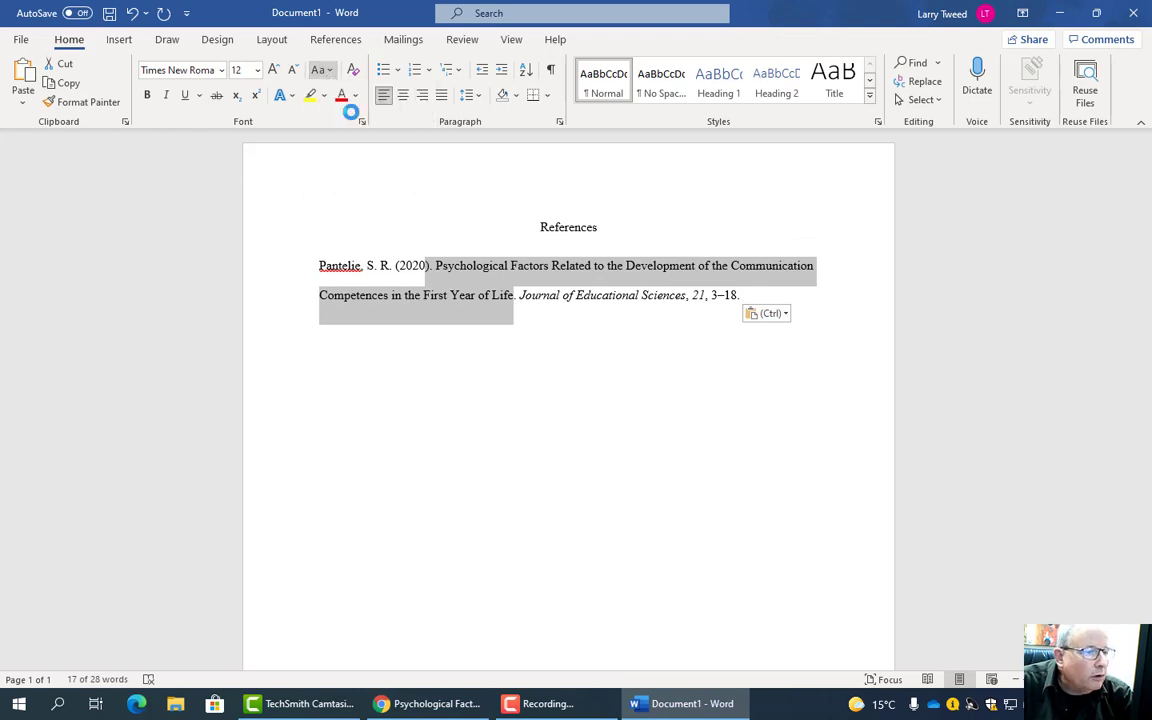
pyautogui.click(437, 268)
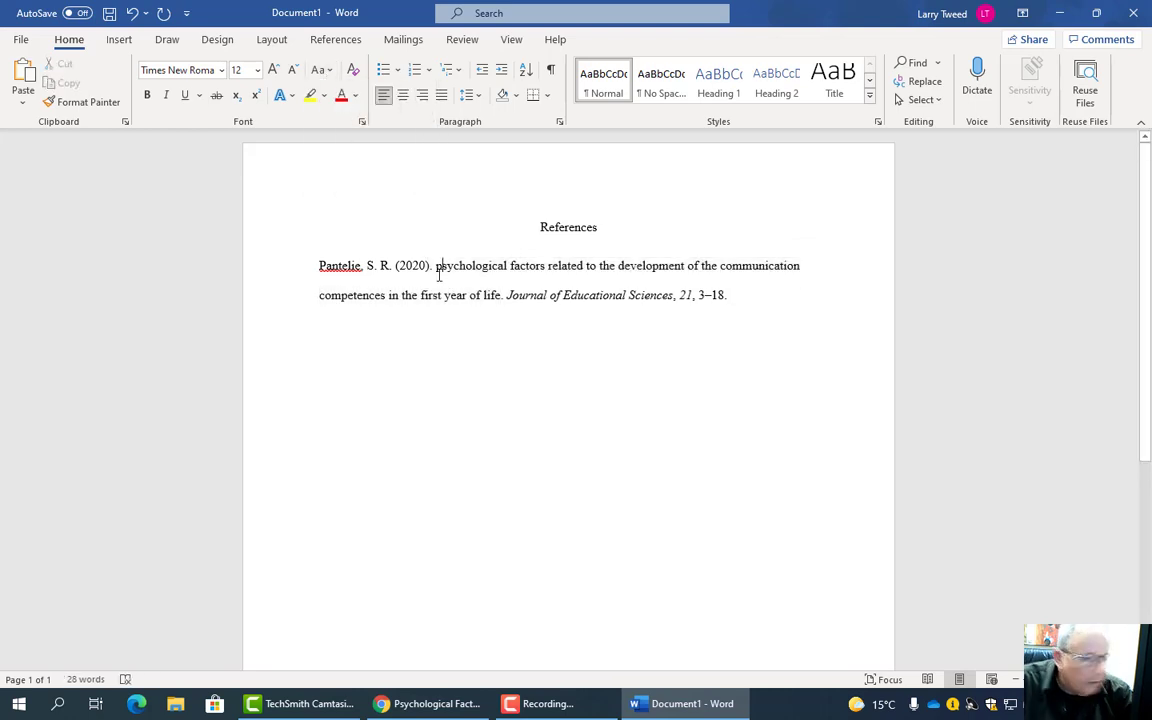
pyautogui.press('Delete')
pyautogui.write('P')
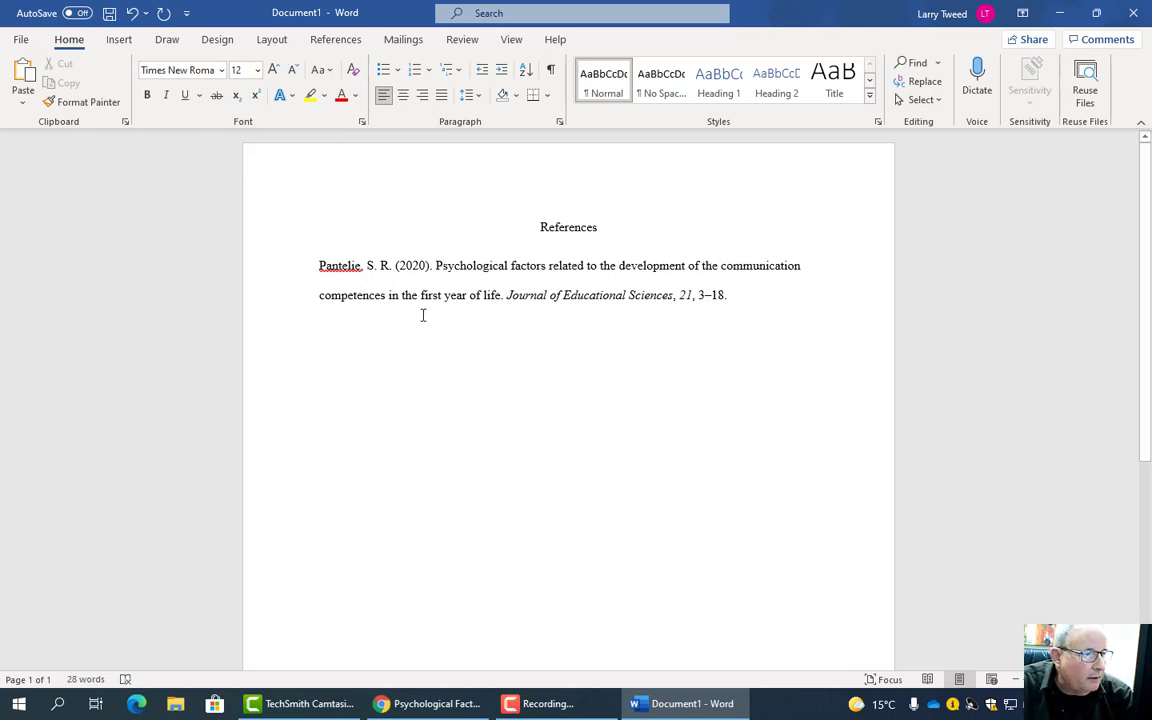
pyautogui.click(753, 300)
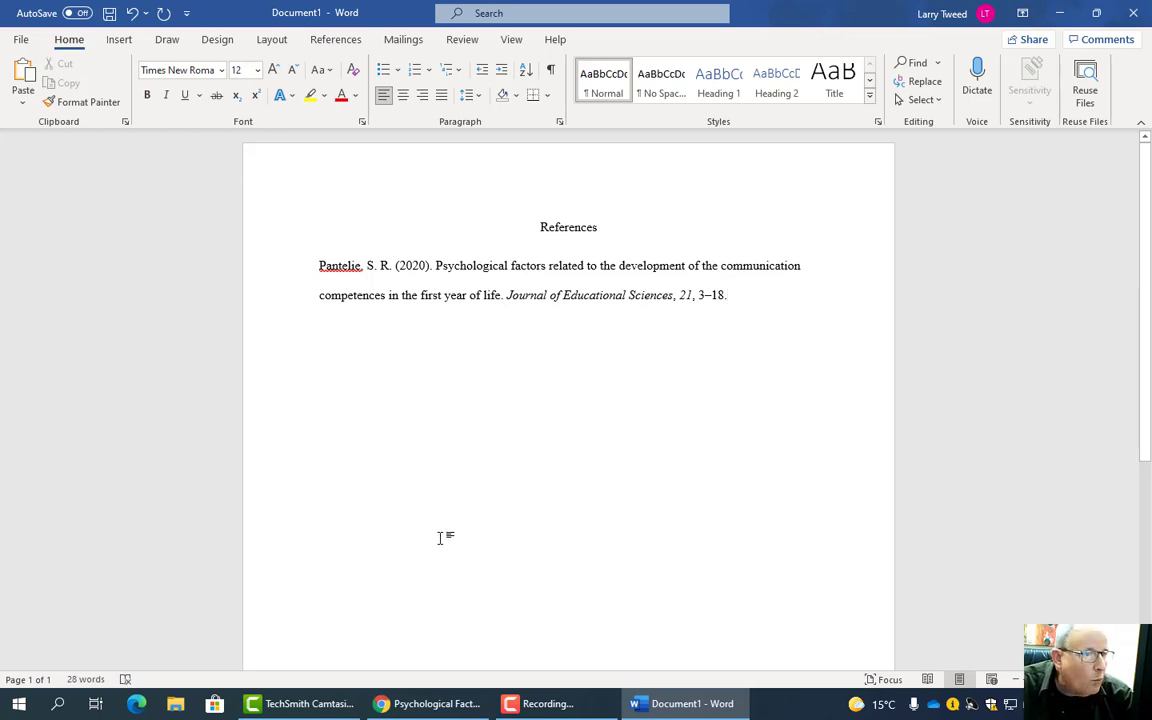
# - Return to the EBSCO search results and open Advanced Search
pyautogui.click(460, 708)
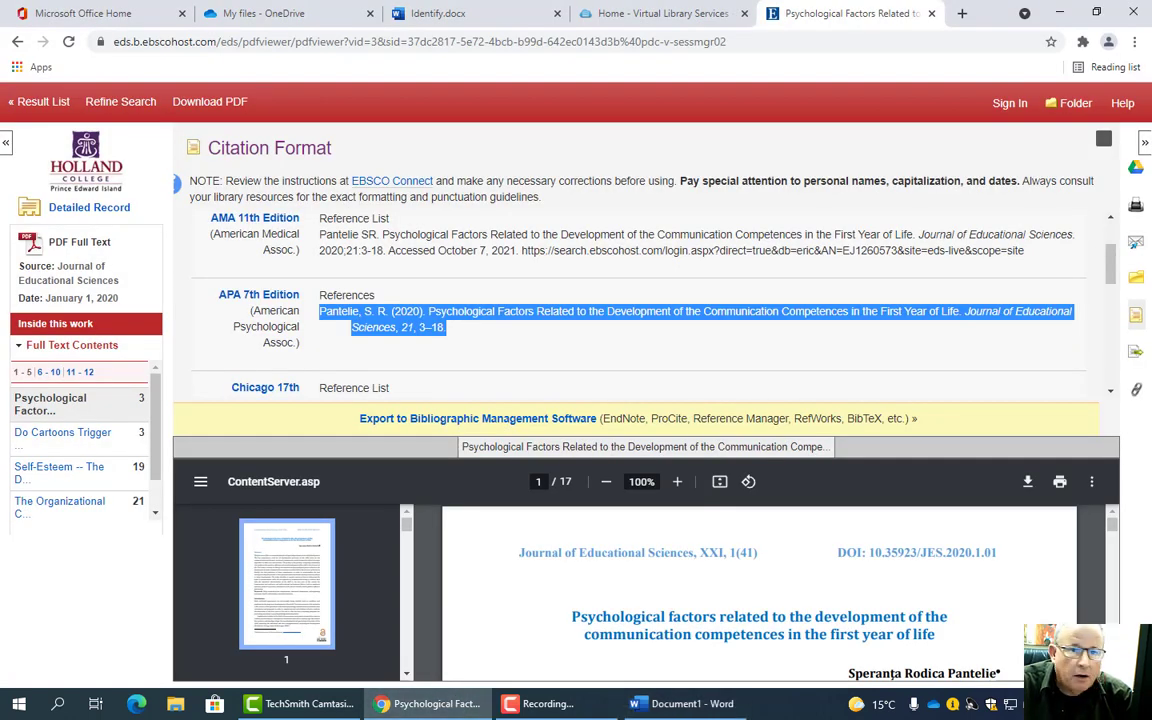
pyautogui.click(1104, 139)
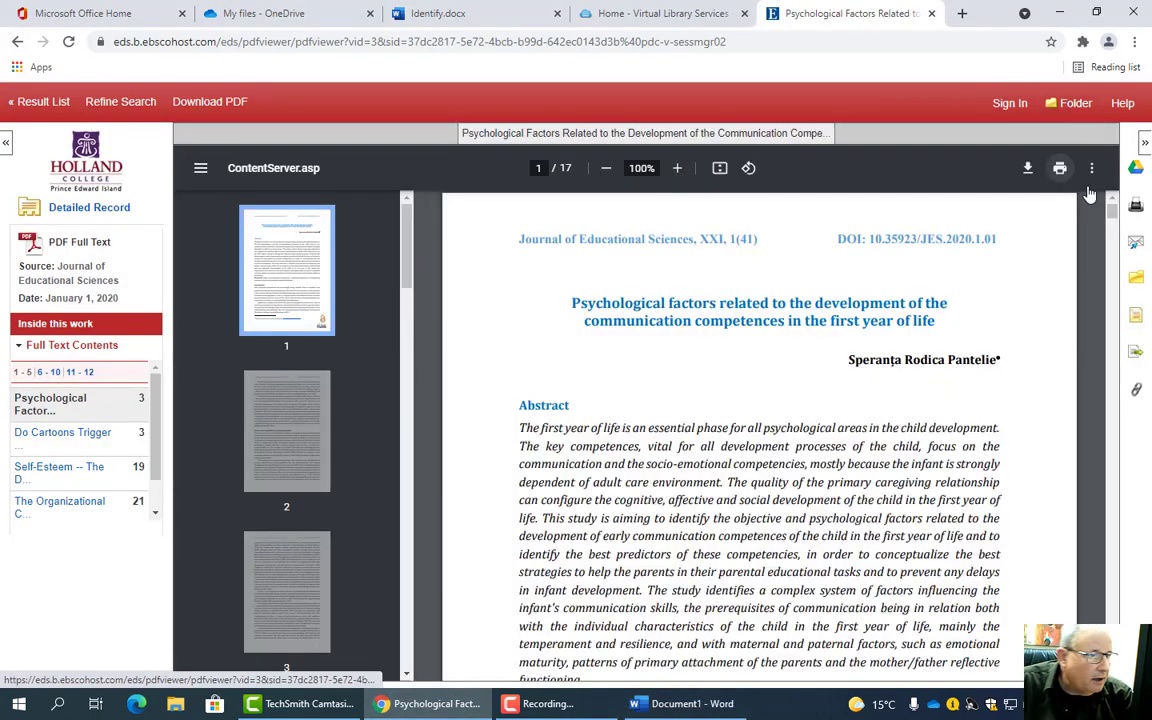
pyautogui.click(16, 44)
pyautogui.click(16, 44)
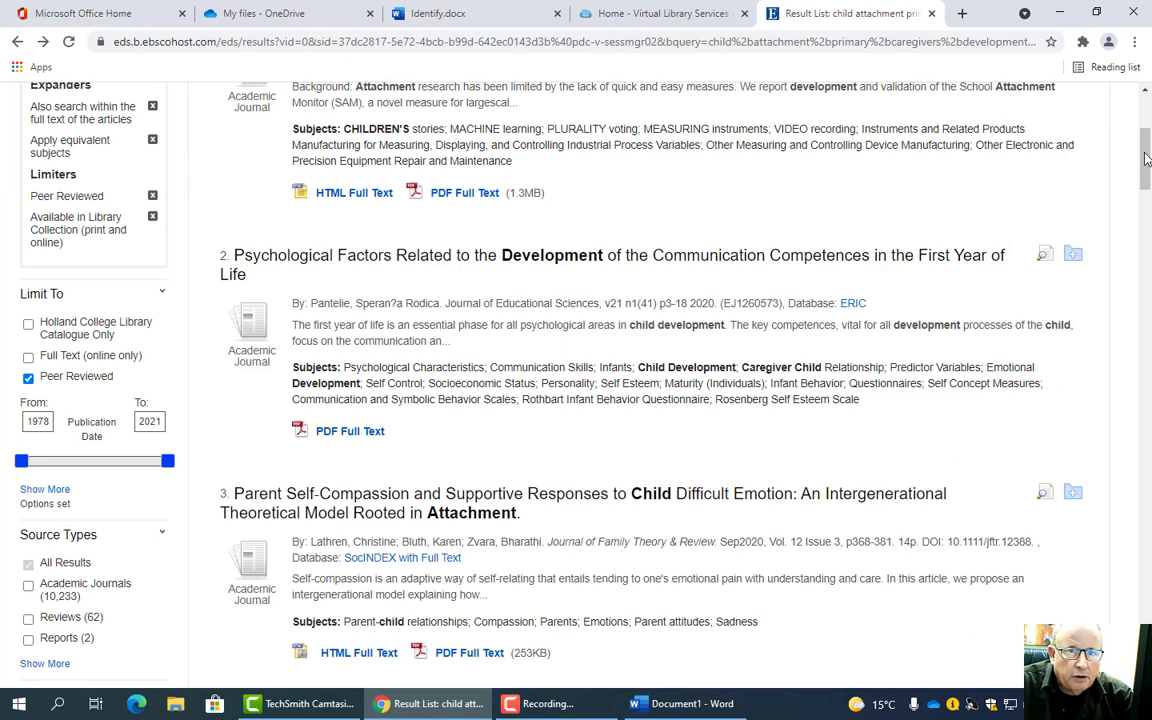
pyautogui.moveTo(1146, 160); pyautogui.dragTo(1146, 95)
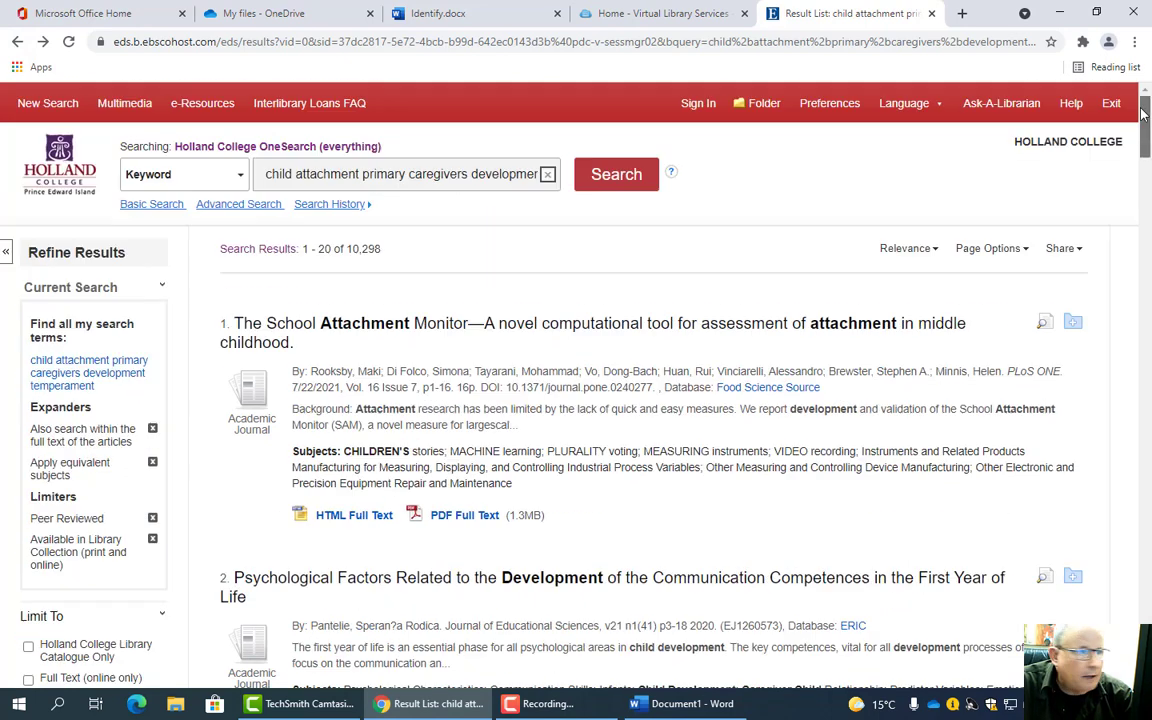
pyautogui.click(247, 205)
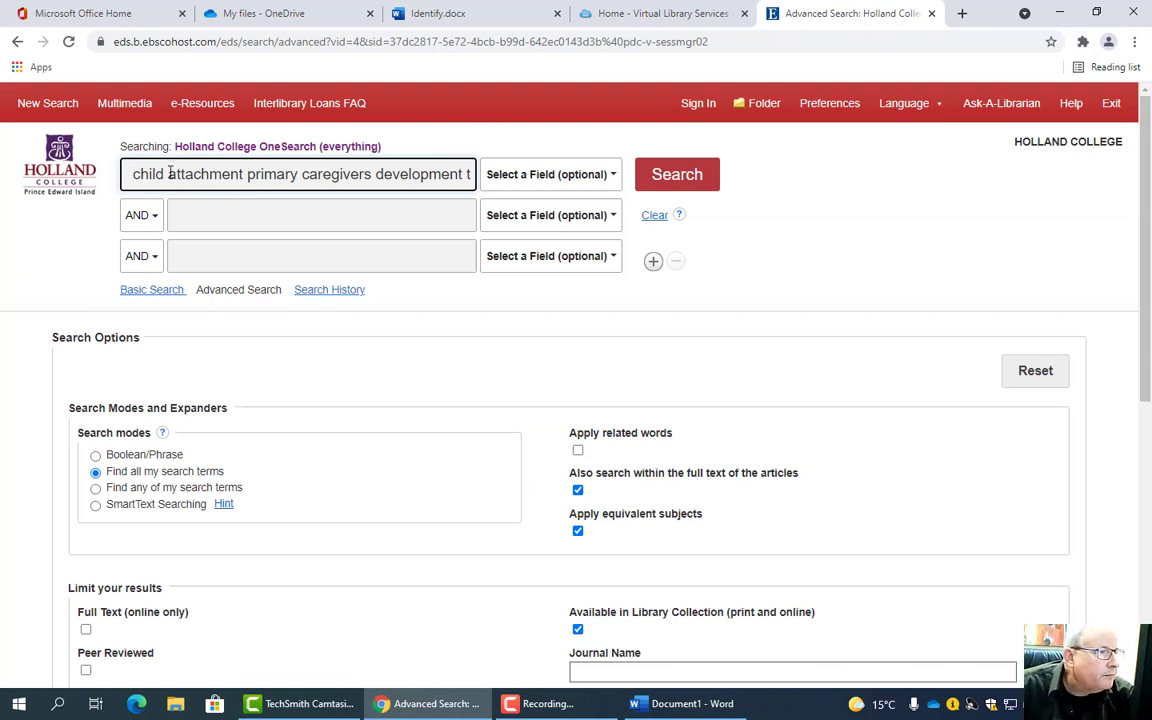
# - Move 'attachment' from the first search row into the second row
pyautogui.moveTo(169, 172); pyautogui.dragTo(238, 175)
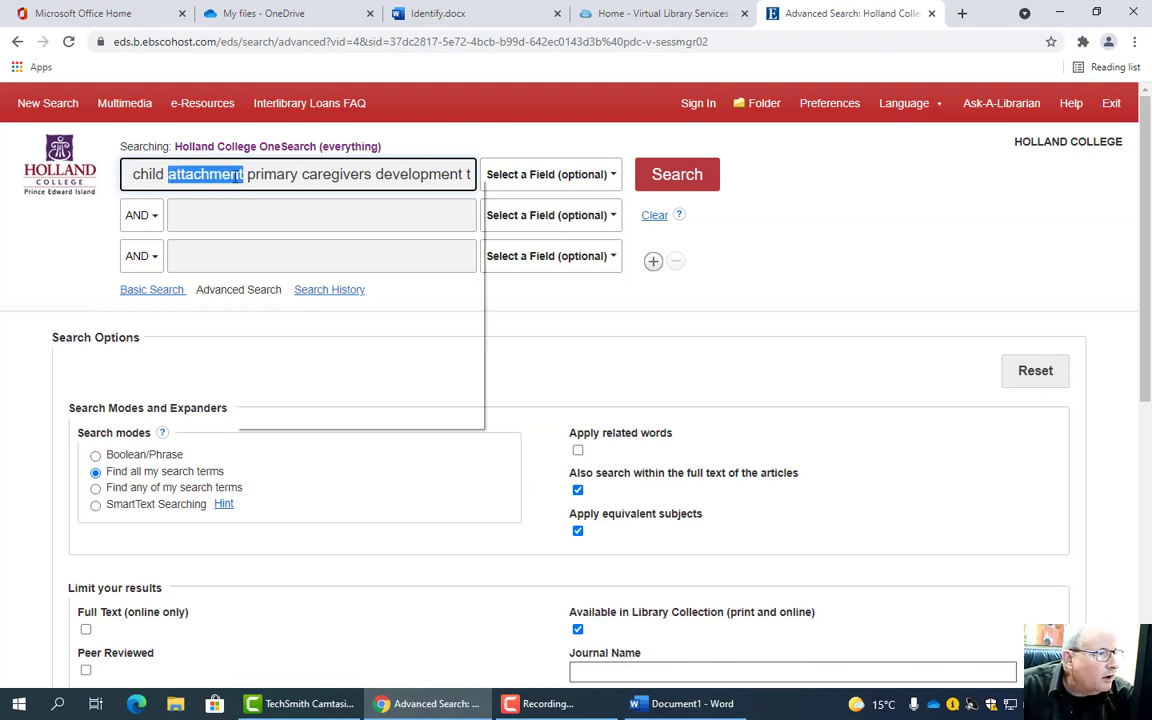
pyautogui.rightClick(238, 175)
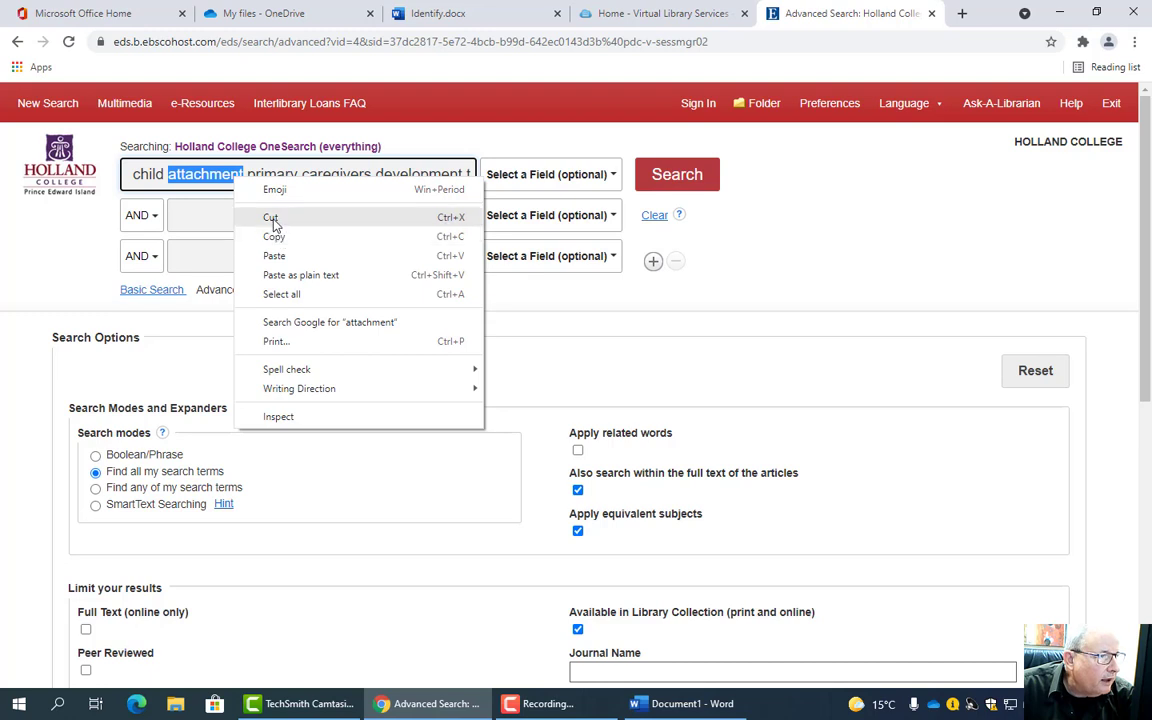
pyautogui.click(280, 217)
pyautogui.click(225, 217)
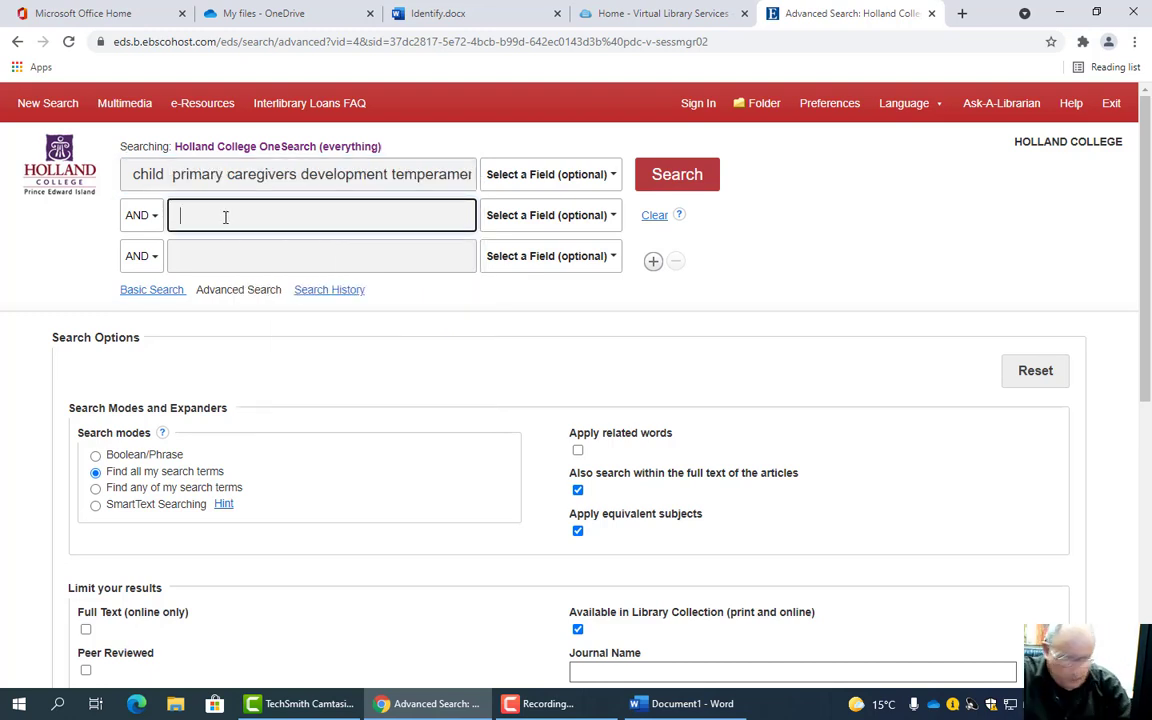
pyautogui.hotkey('ctrl', 'v')
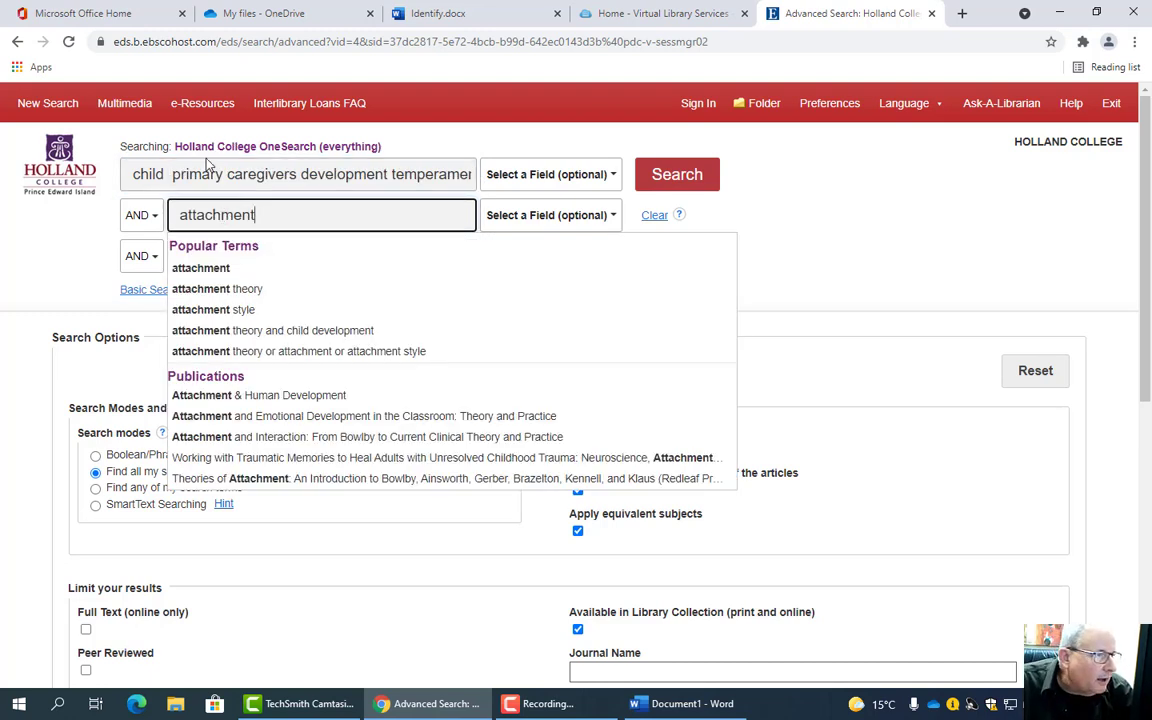
# - Move 'primary caregivers' into the third row, leaving 'child development' in the first
pyautogui.moveTo(172, 174); pyautogui.dragTo(297, 175)
pyautogui.rightClick(263, 174)
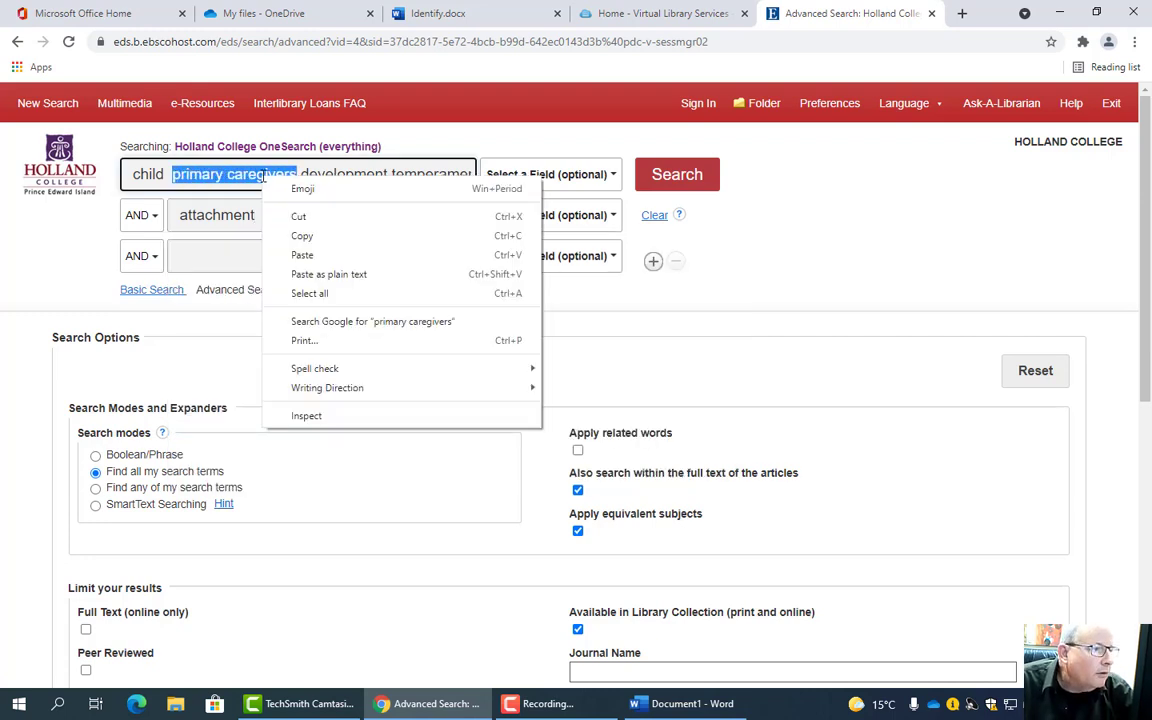
pyautogui.click(299, 231)
pyautogui.press('Delete')
pyautogui.click(228, 260)
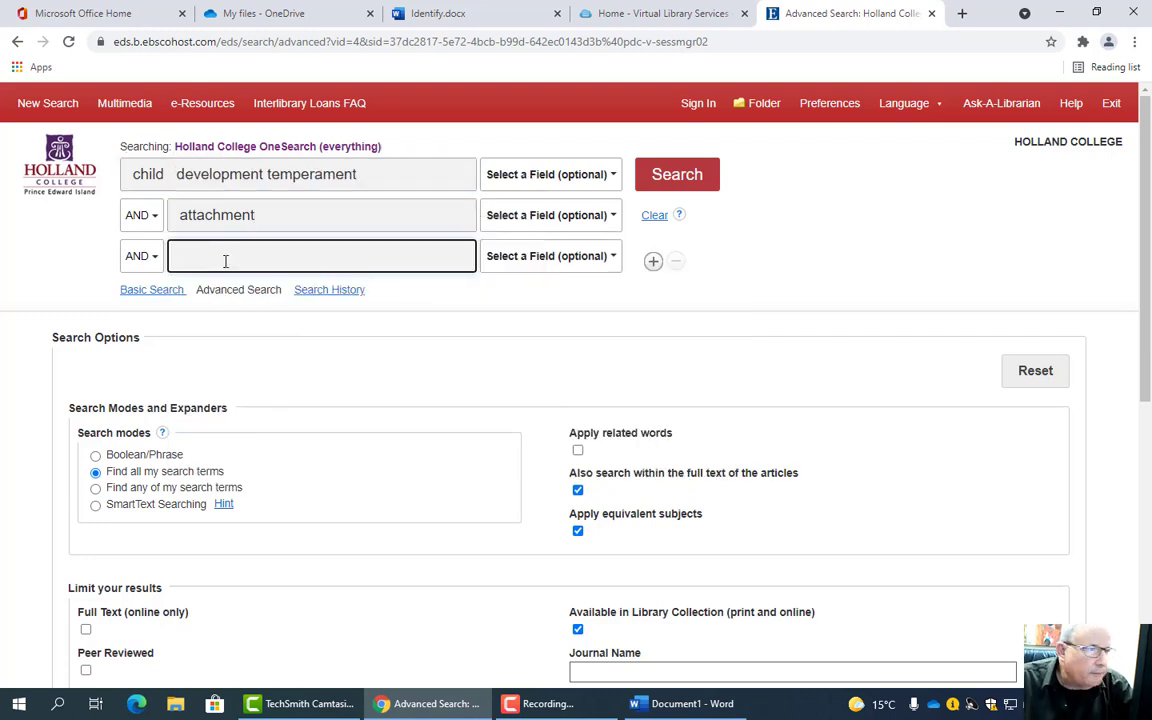
pyautogui.hotkey('ctrl', 'v')
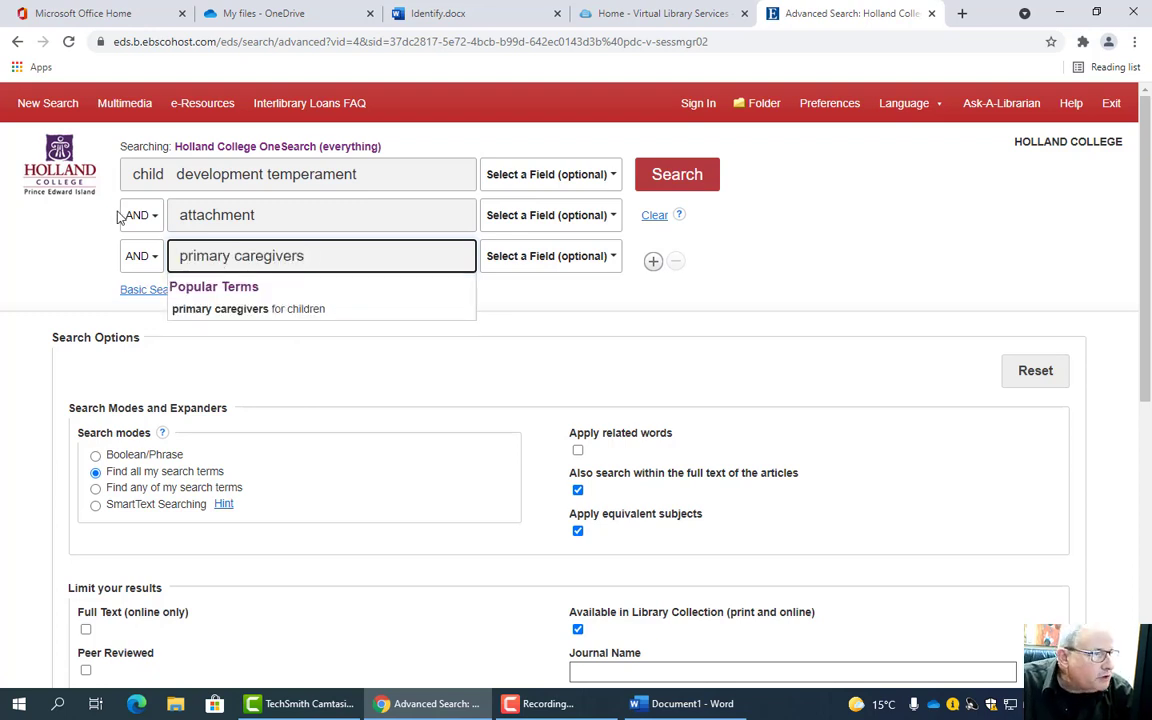
pyautogui.click(177, 174)
pyautogui.press('BackSpace')
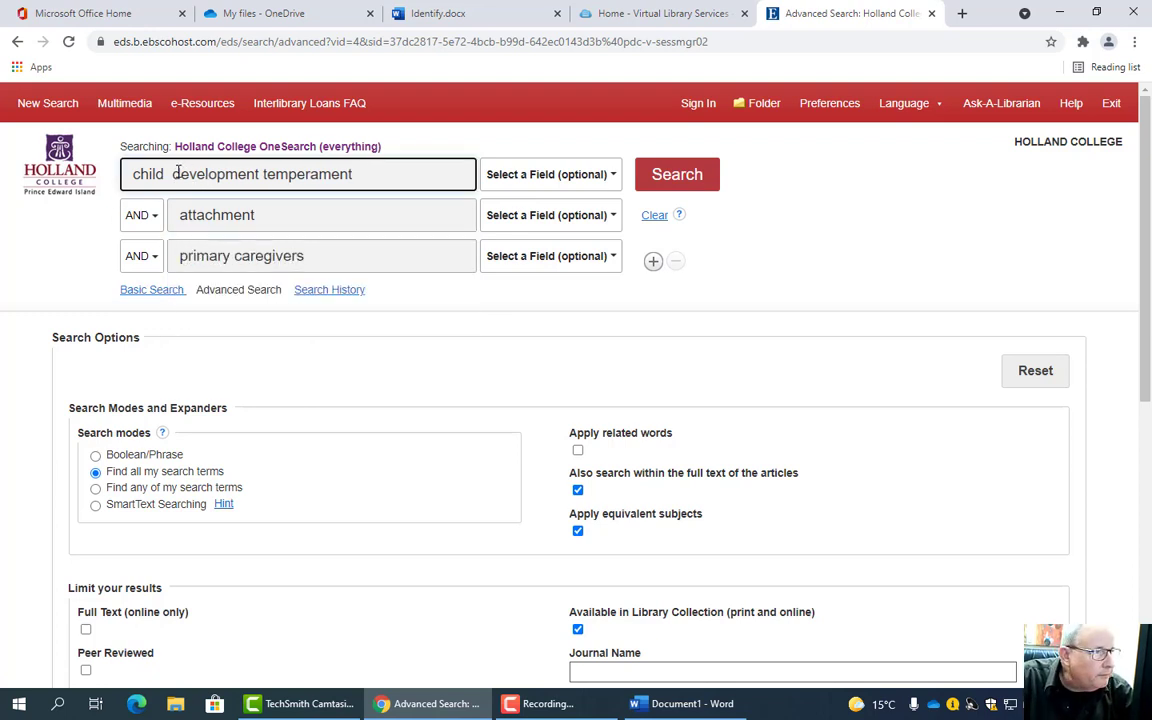
# - Add a fourth row: 'temperament or personality or behaviour or character'
pyautogui.doubleClick(280, 174)
pyautogui.rightClick(326, 184)
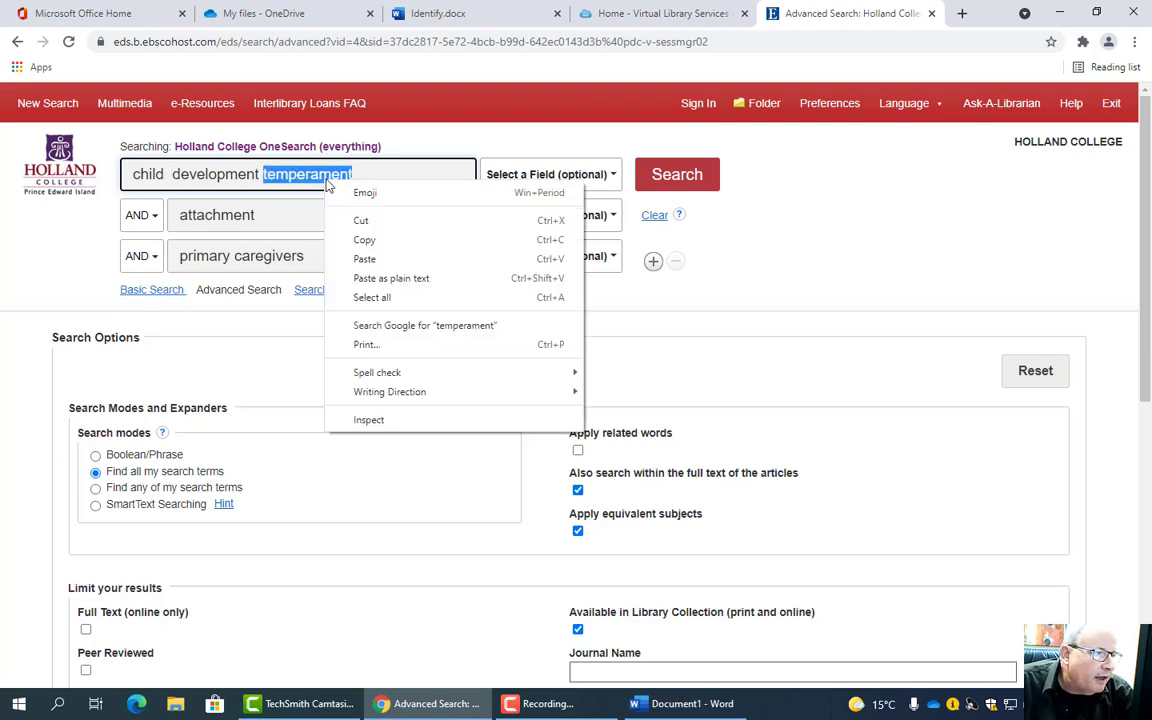
pyautogui.click(361, 224)
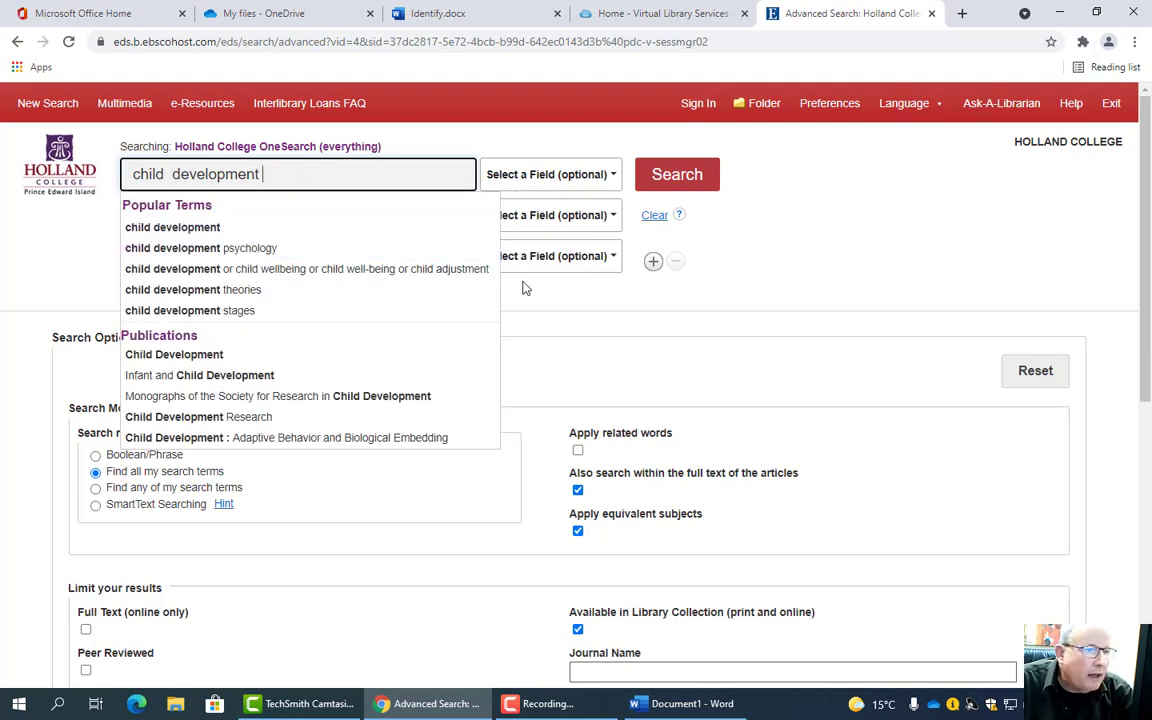
pyautogui.click(652, 262)
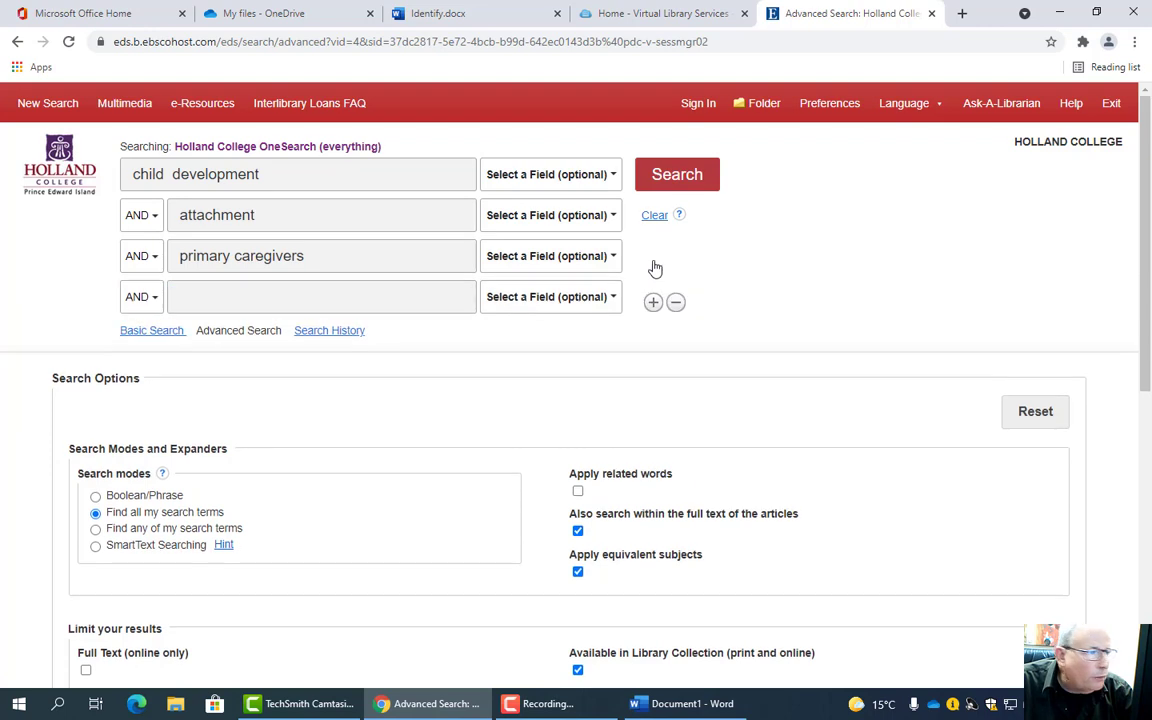
pyautogui.click(264, 301)
pyautogui.hotkey('ctrl', 'v')
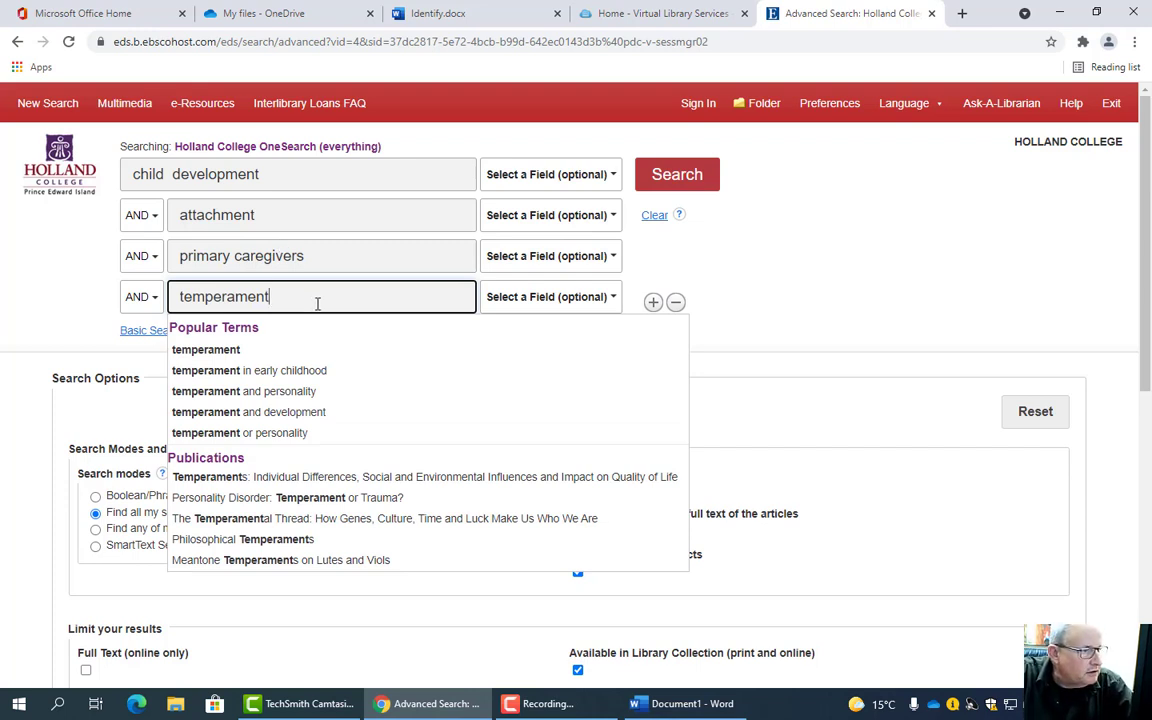
pyautogui.write('or')
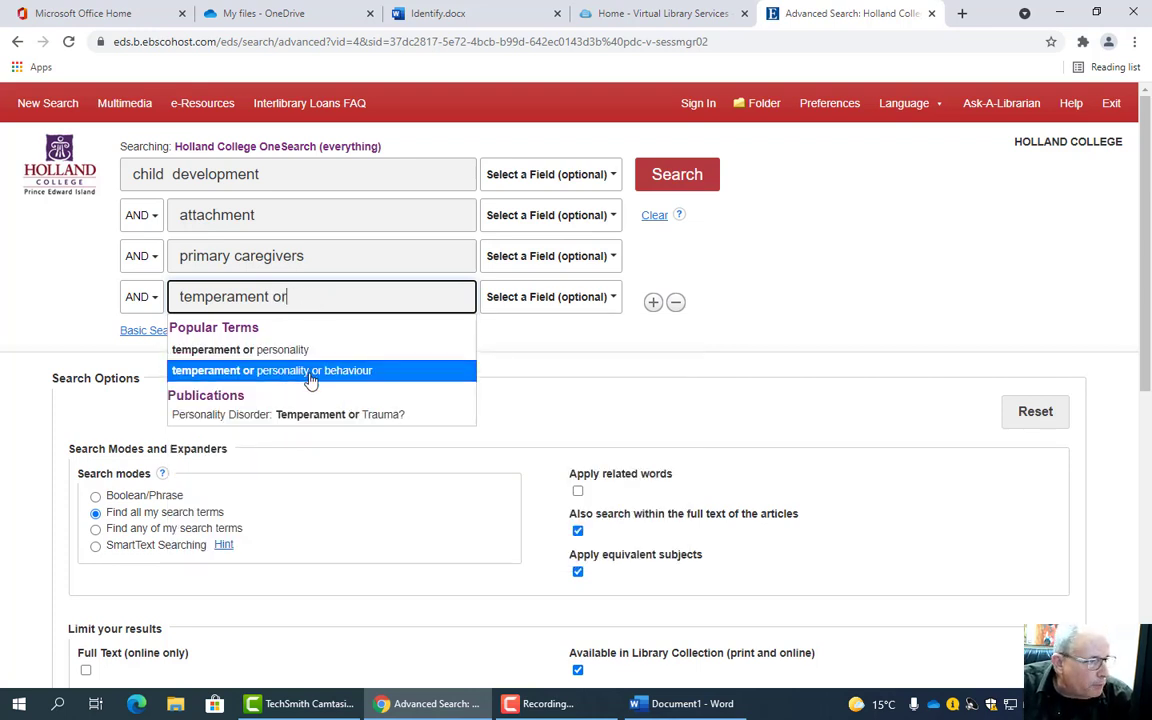
pyautogui.click(311, 380)
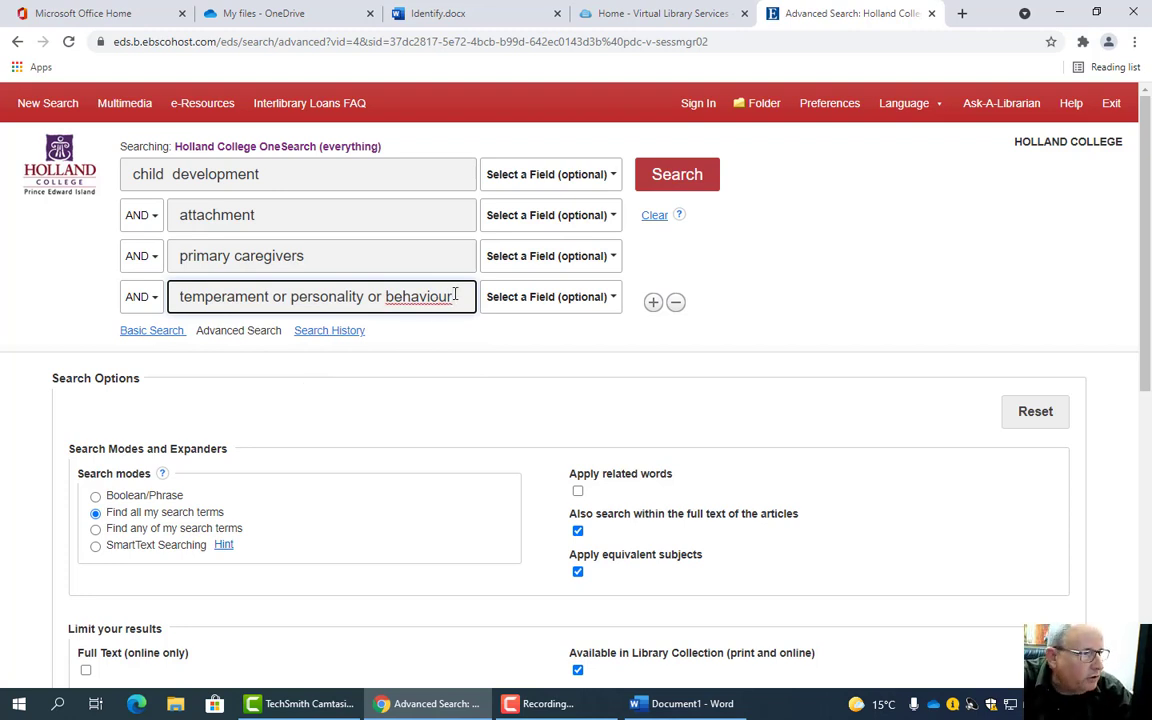
pyautogui.write('or ')
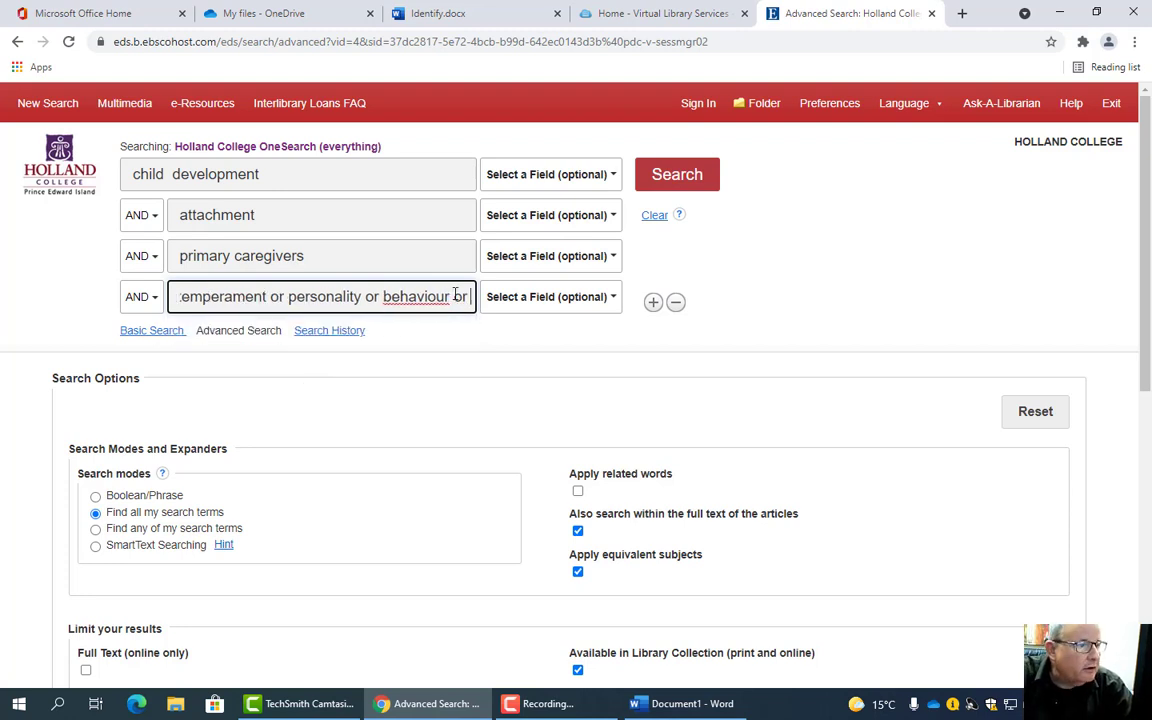
pyautogui.write('character')
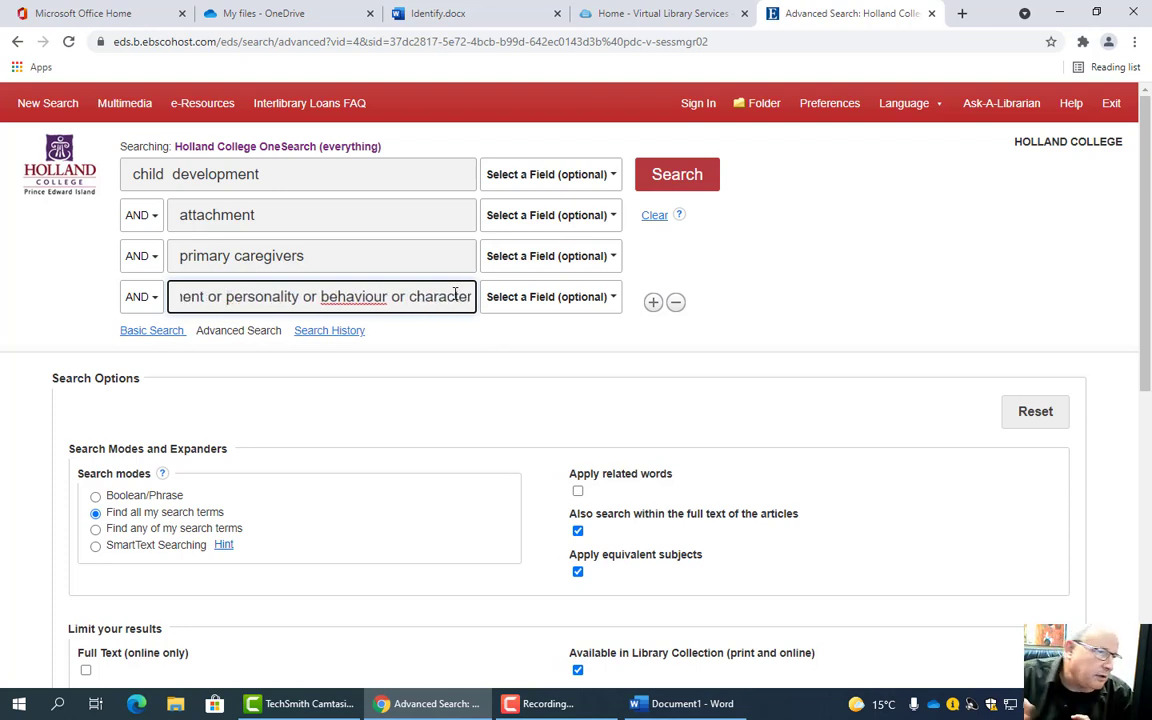
# - Expand the second row to 'attachment or bonding or connection or relationship'
pyautogui.click(174, 173)
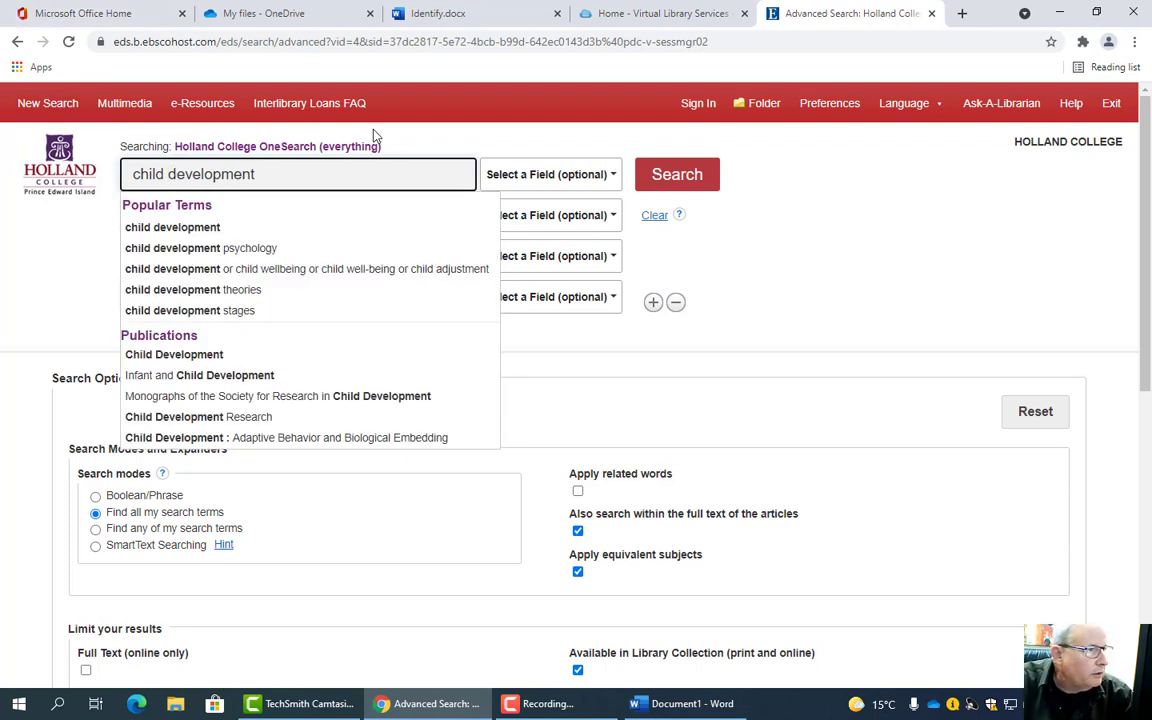
pyautogui.click(231, 221)
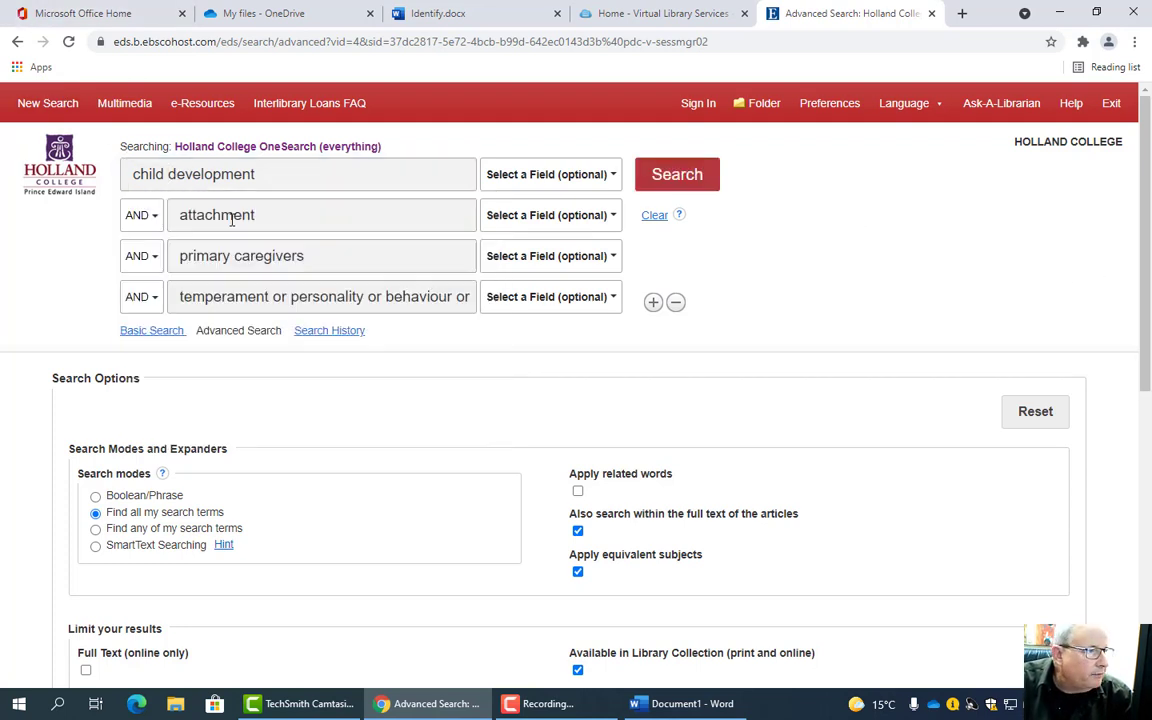
pyautogui.click(312, 217)
pyautogui.write('or')
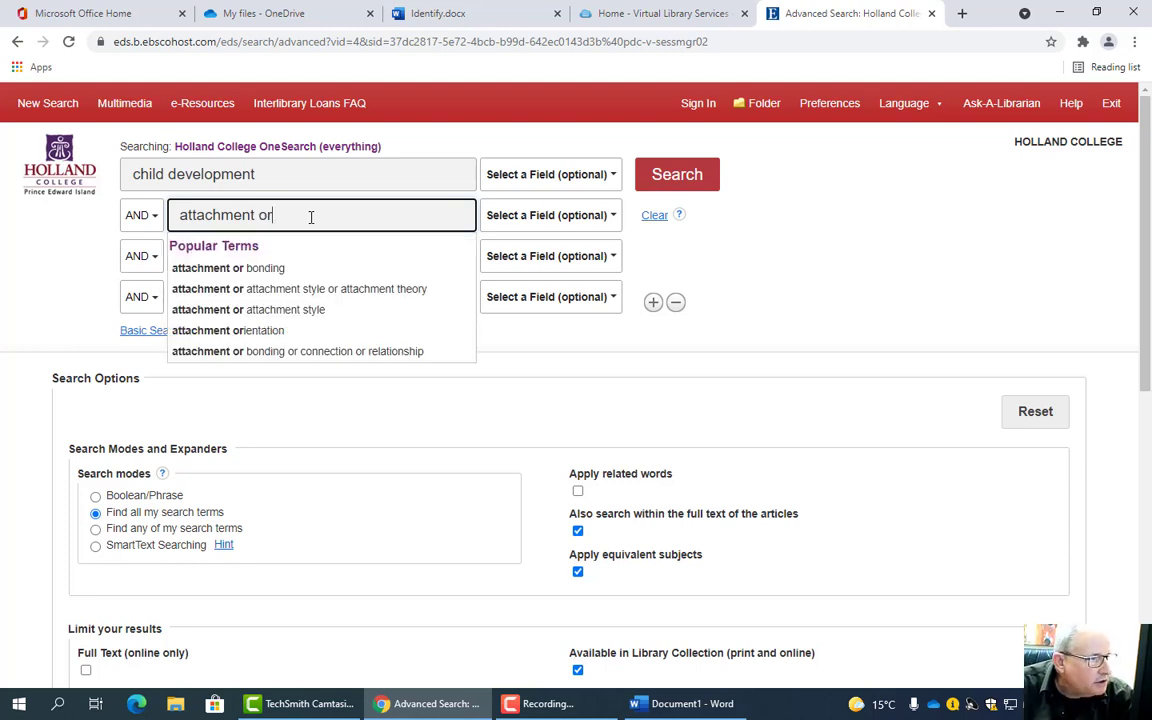
pyautogui.click(350, 351)
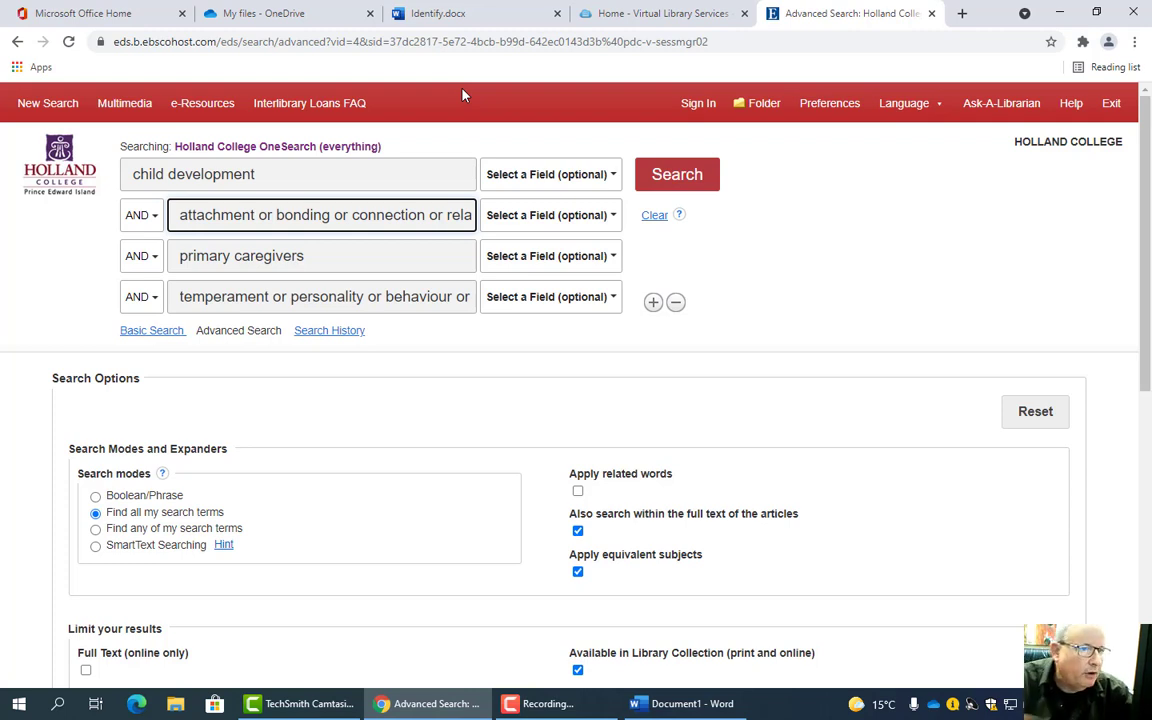
# - Run the four-row combined search in EBSCO Discovery Service
pyautogui.click(689, 176)
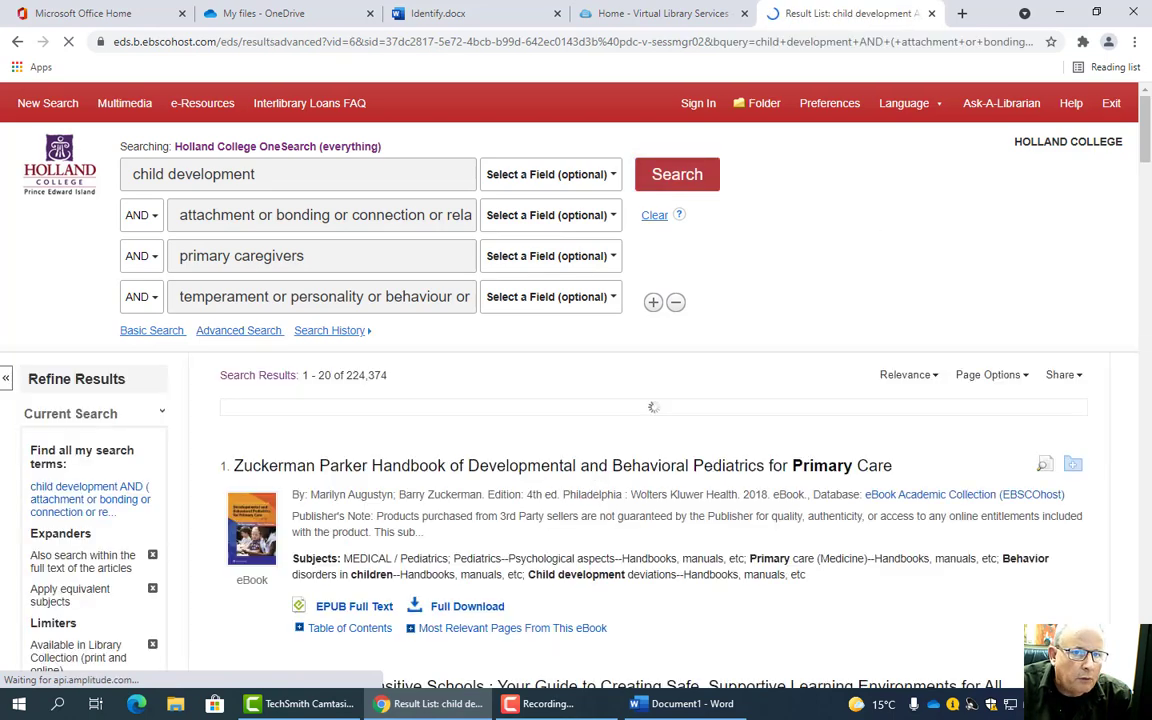
pyautogui.scroll(-1, 1148, 131)
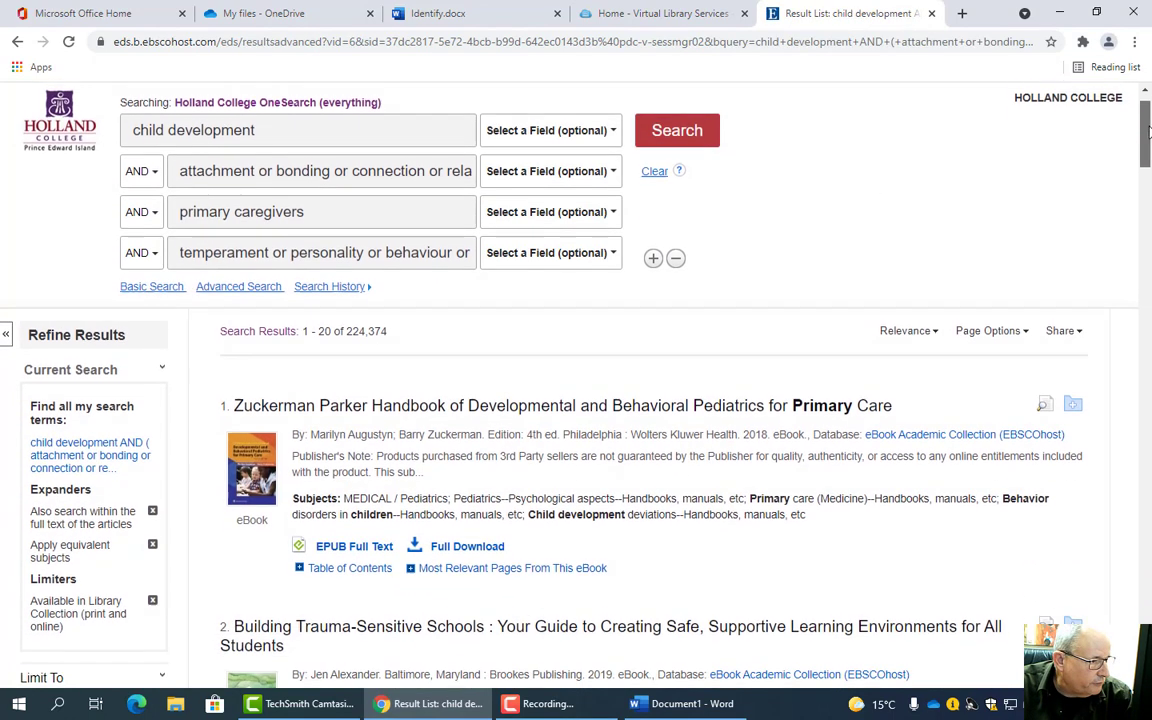
pyautogui.scroll(-2, 1148, 131)
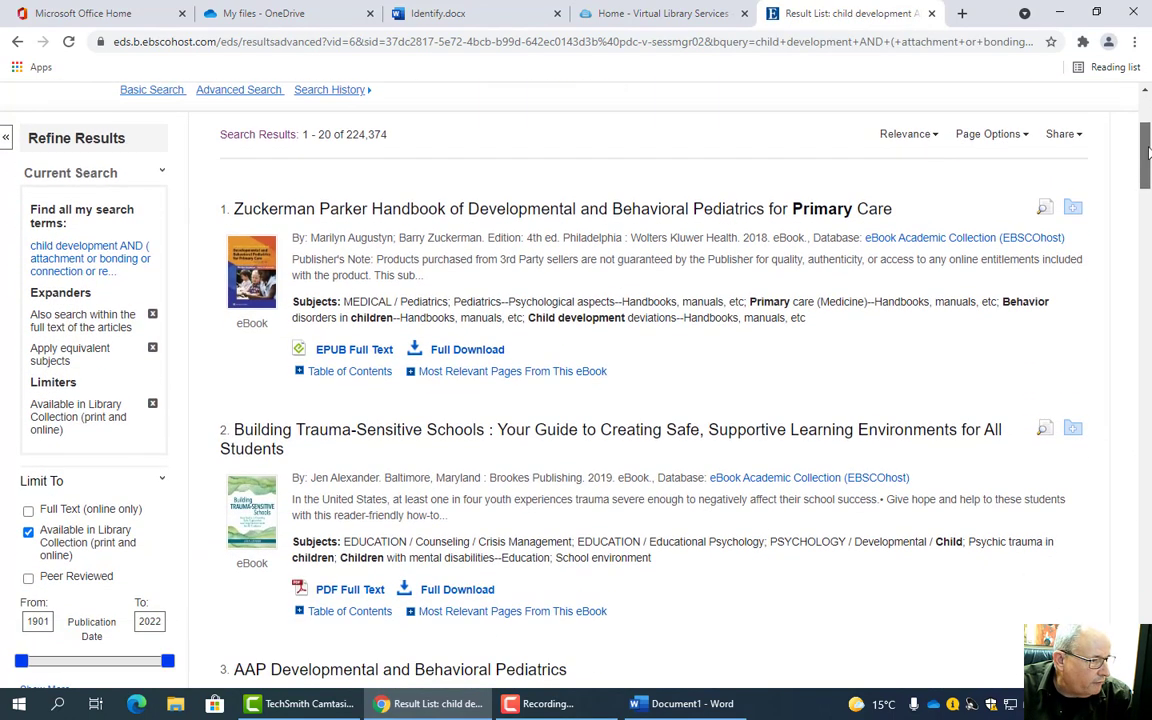
# - Limit results to Peer Reviewed and scroll down to the parenting interventions review at result 5
pyautogui.click(29, 579)
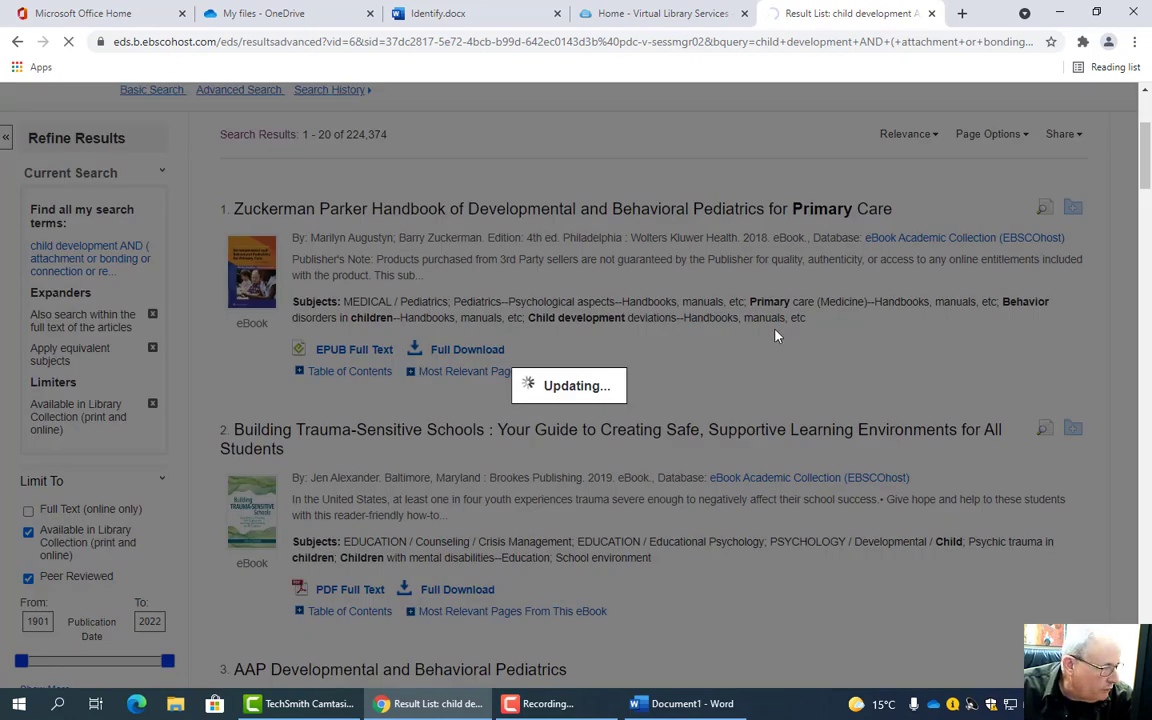
pyautogui.scroll(-5, 931, 231)
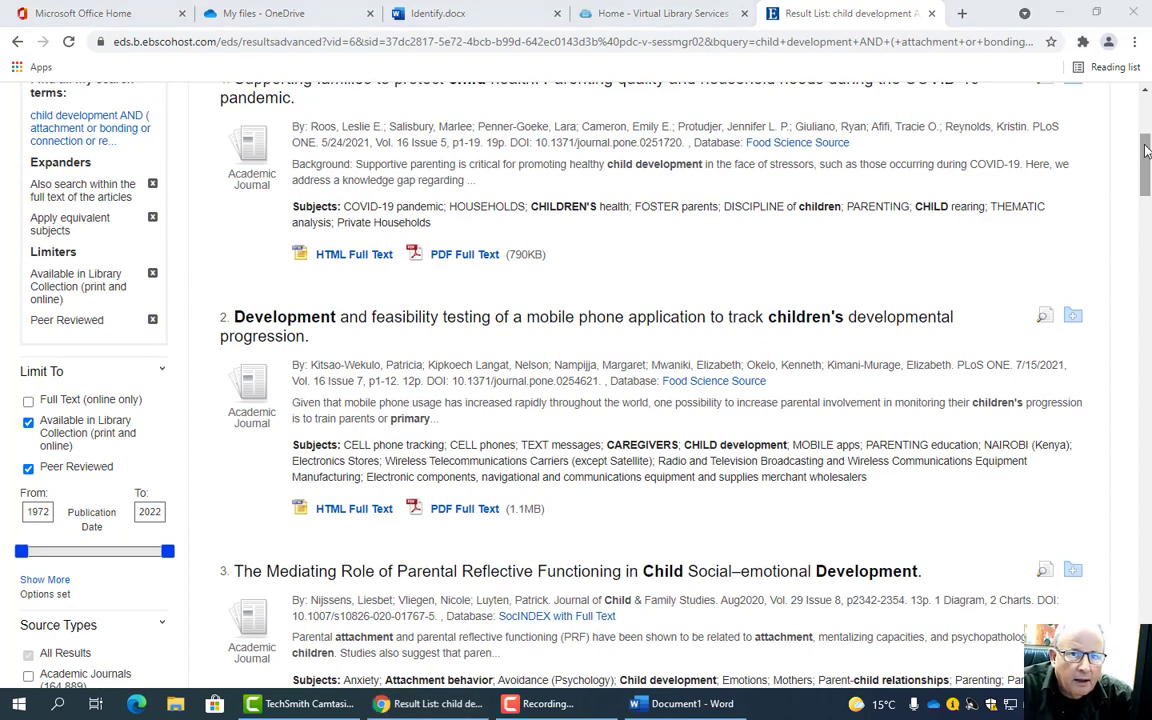
pyautogui.scroll(1, 1147, 140)
pyautogui.scroll(1, 1147, 140)
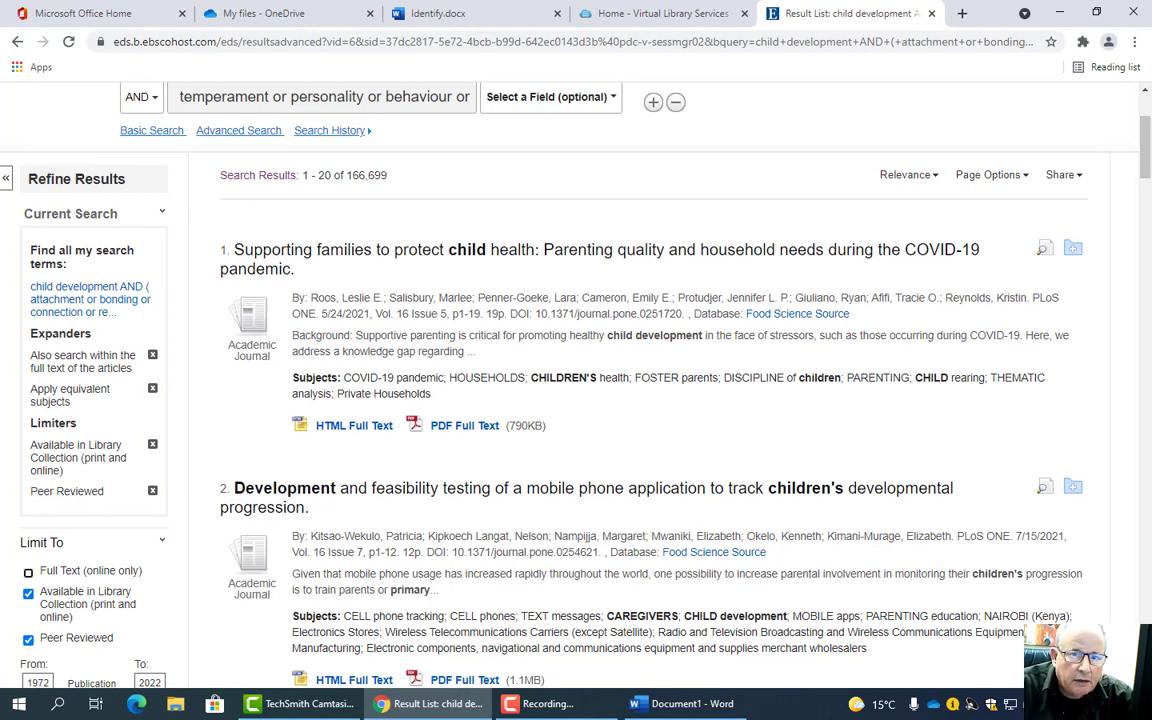
pyautogui.scroll(-1, 1147, 158)
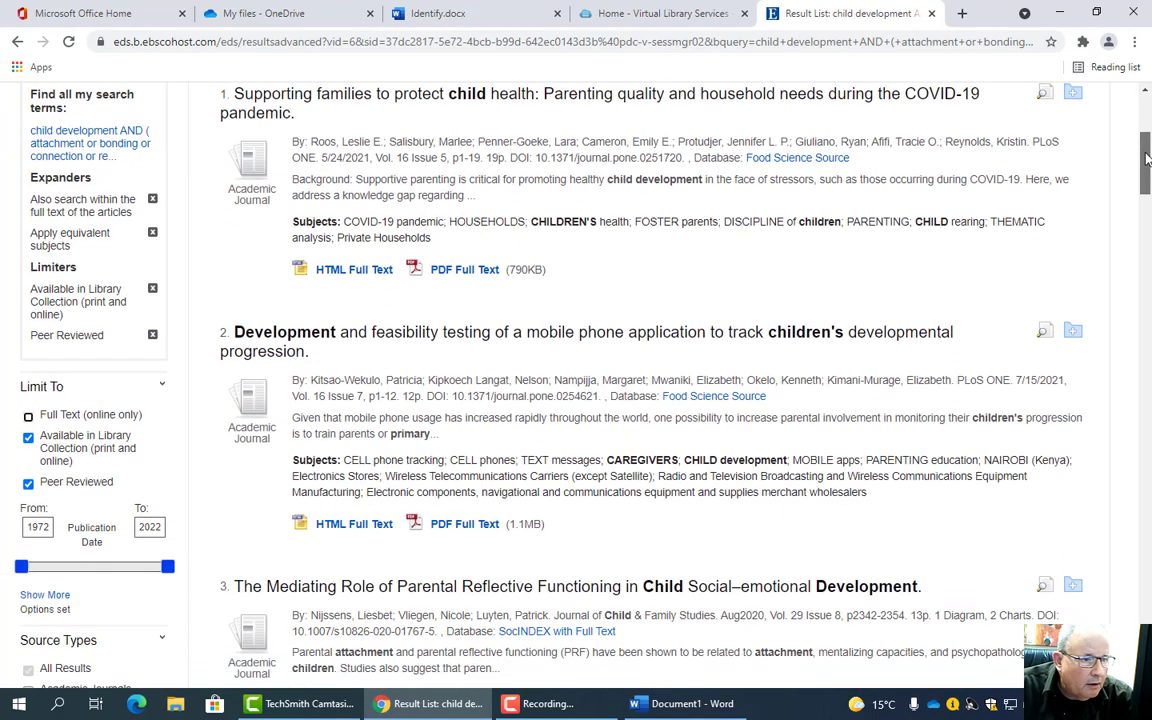
pyautogui.moveTo(1147, 158); pyautogui.dragTo(1147, 186)
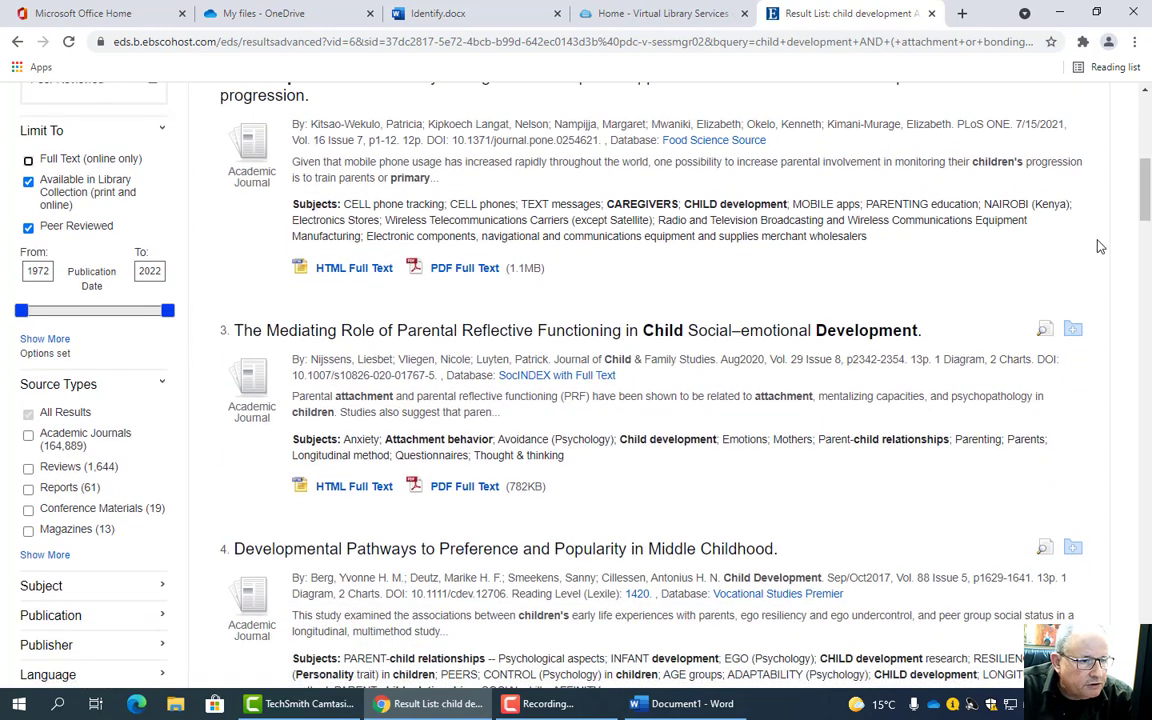
pyautogui.moveTo(1148, 203); pyautogui.dragTo(1148, 248)
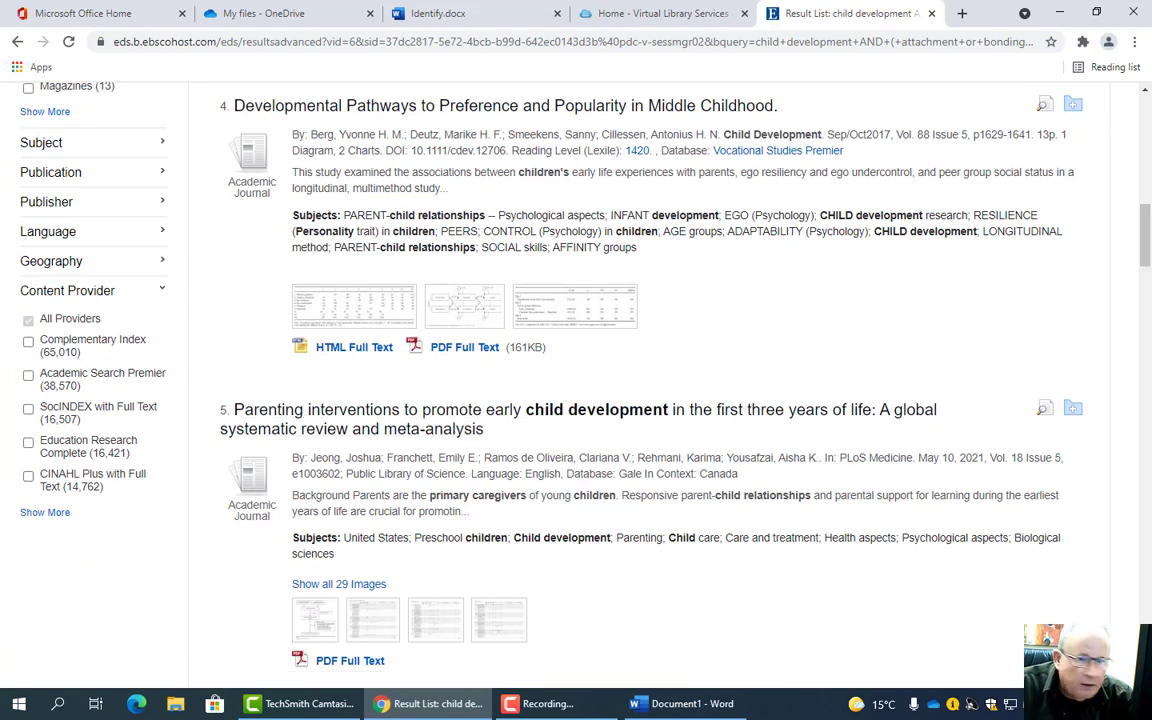
pyautogui.scroll(-2, 559, 313)
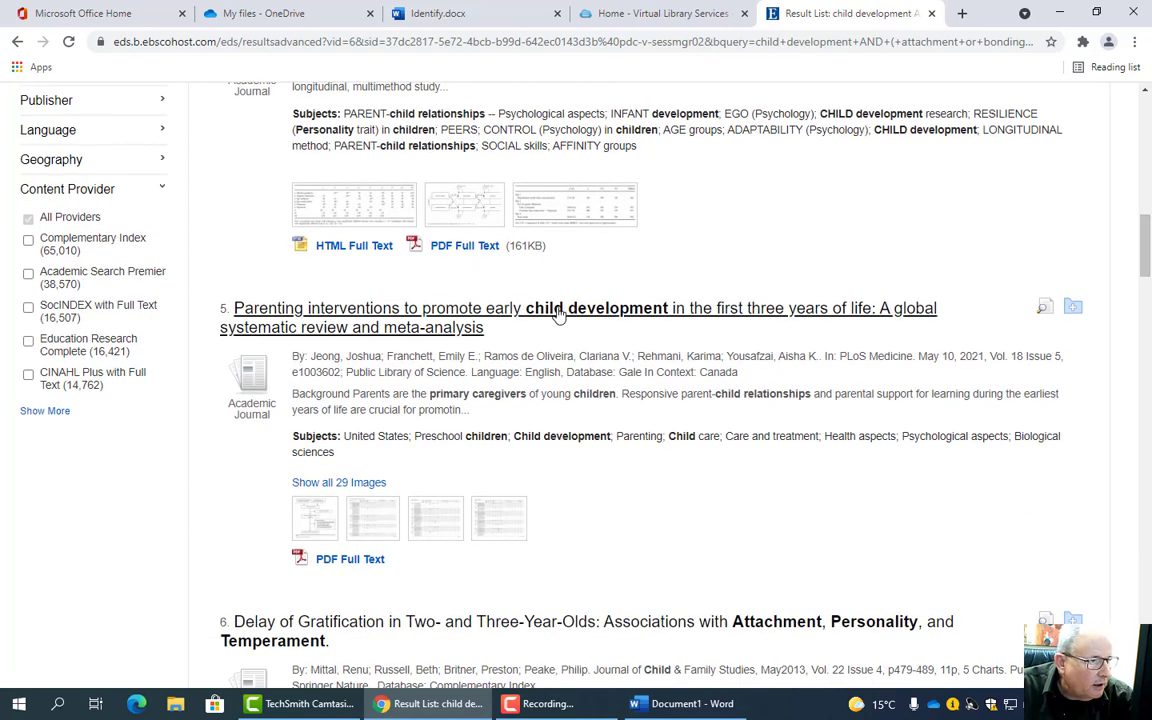
pyautogui.click(559, 313)
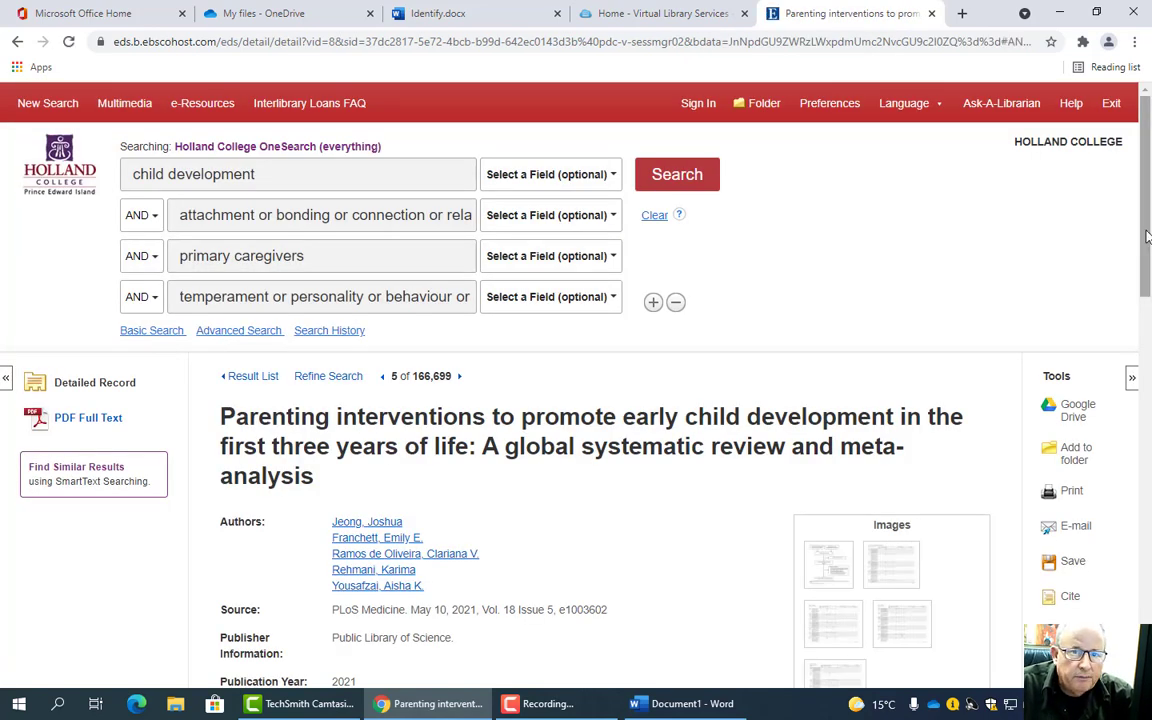
pyautogui.scroll(-5, 1148, 236)
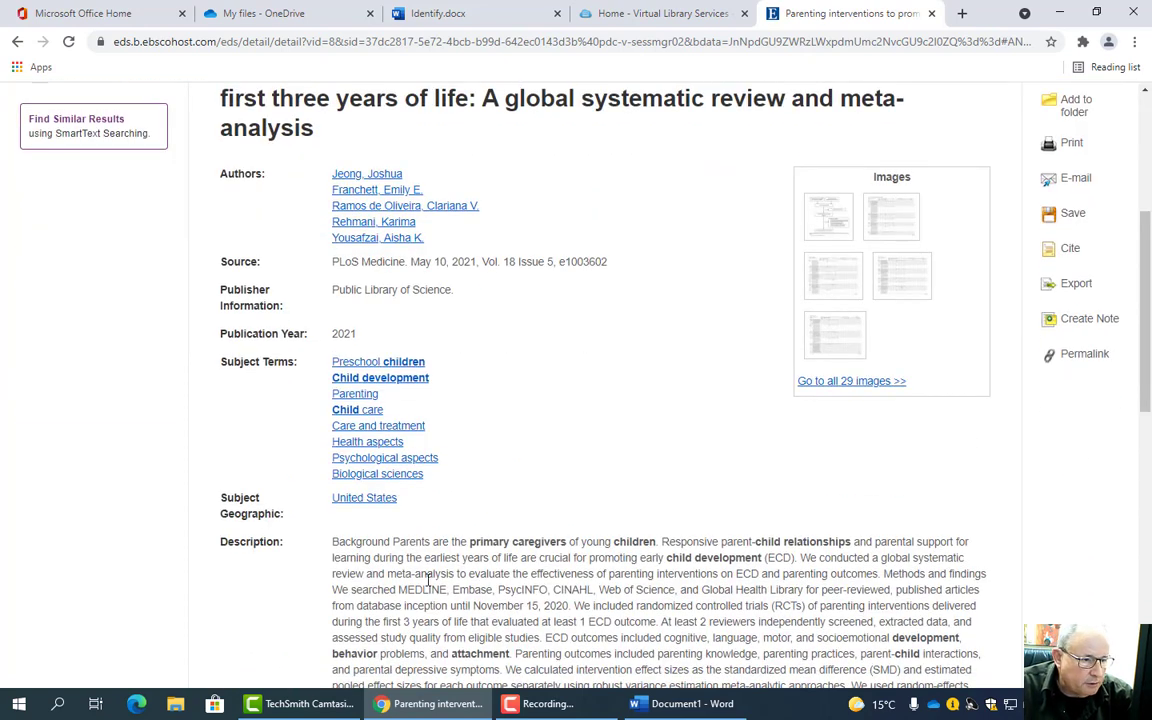
pyautogui.scroll(-2, 1140, 290)
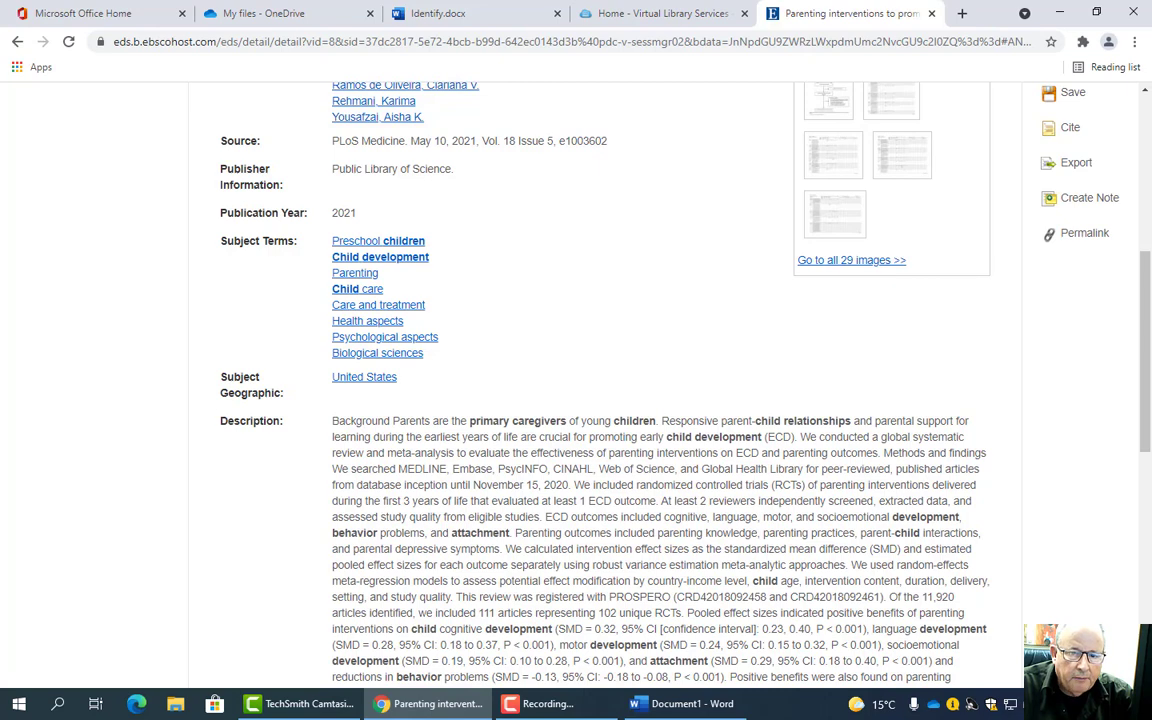
pyautogui.scroll(3, 1133, 330)
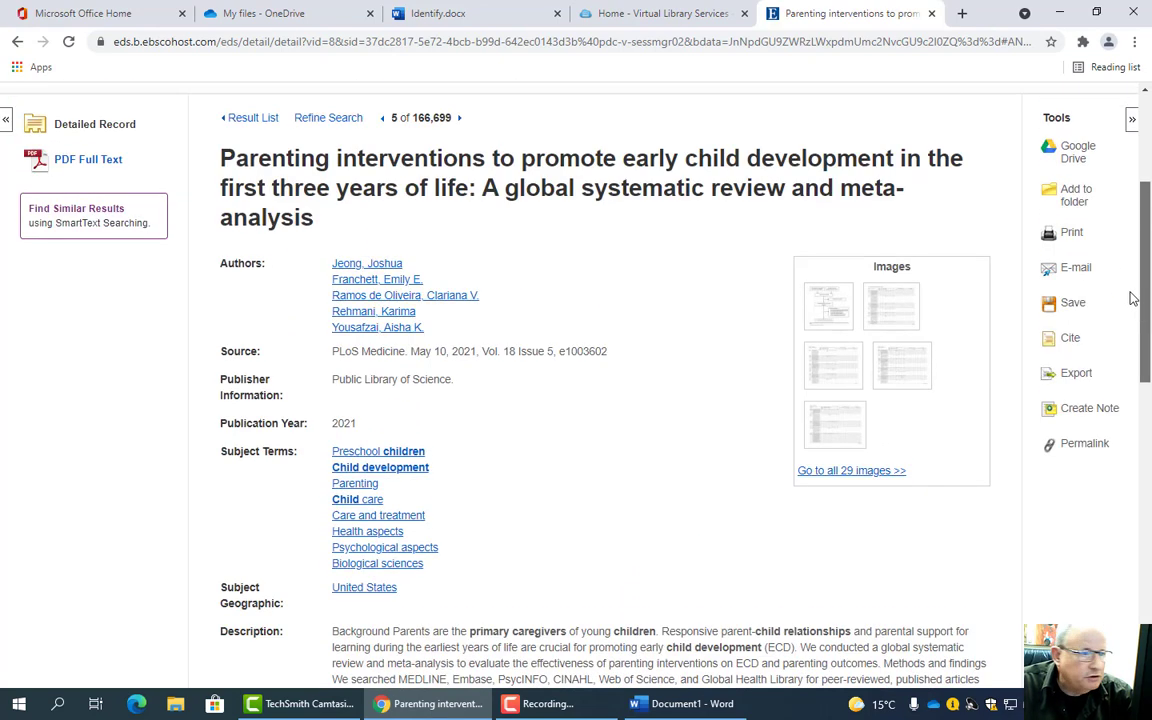
pyautogui.scroll(3, 1133, 298)
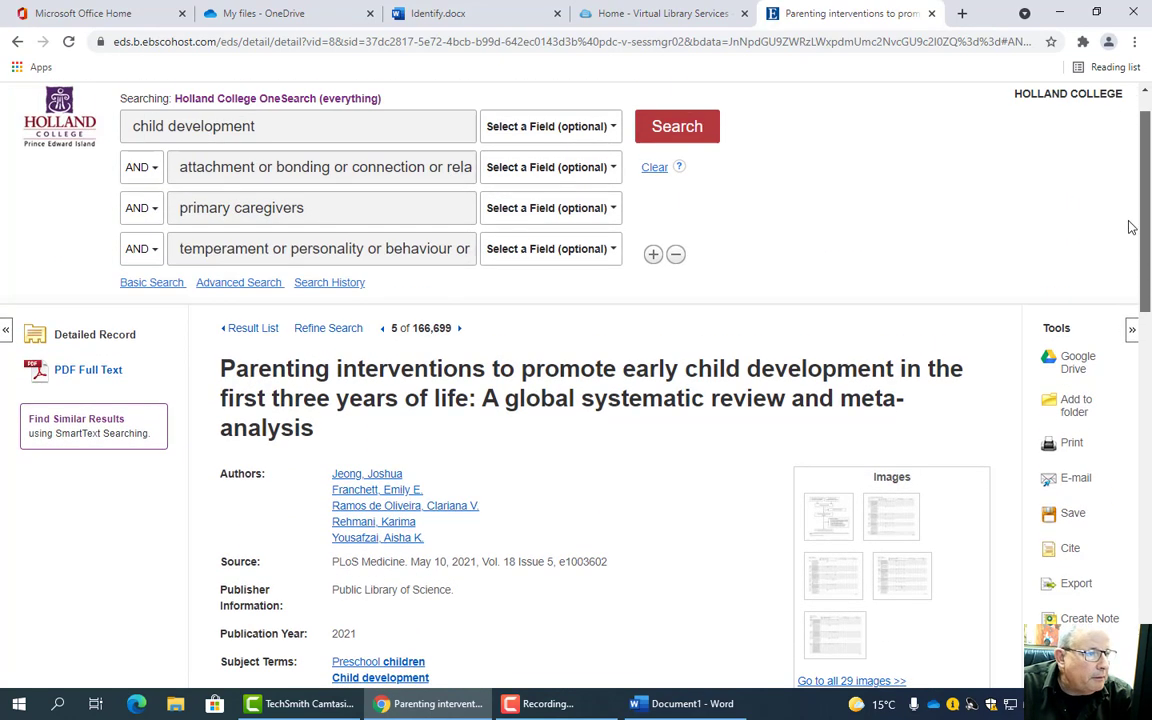
pyautogui.scroll(-5, 1134, 228)
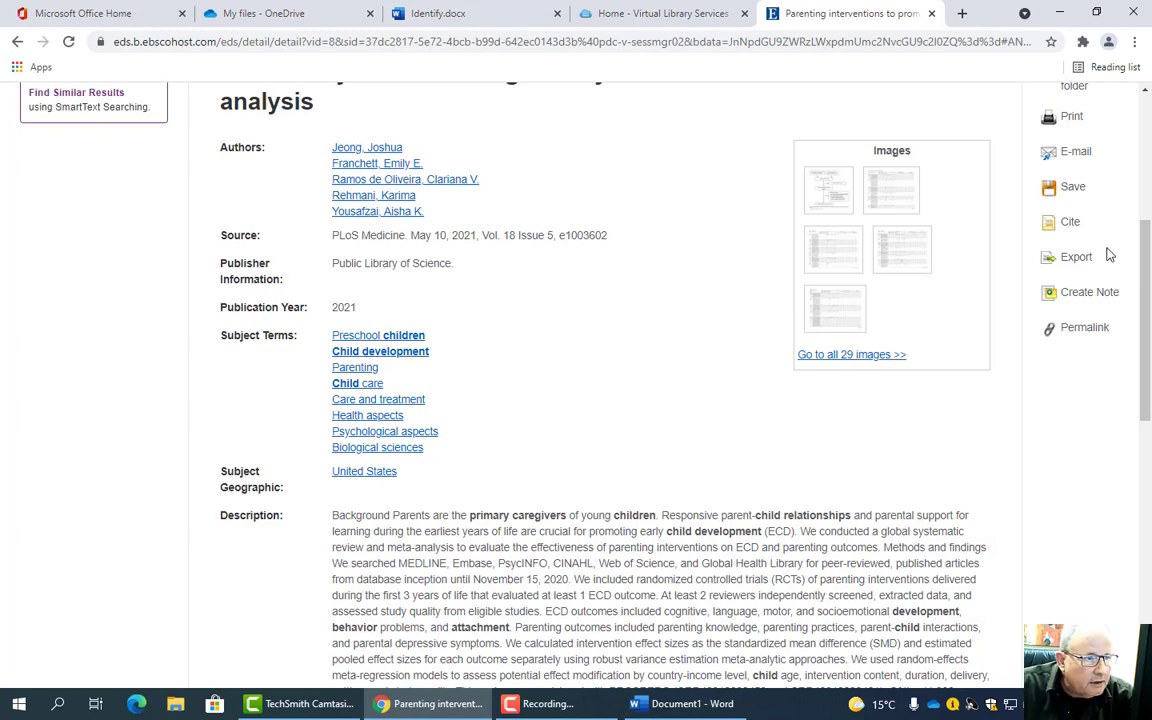
pyautogui.scroll(4, 1140, 300)
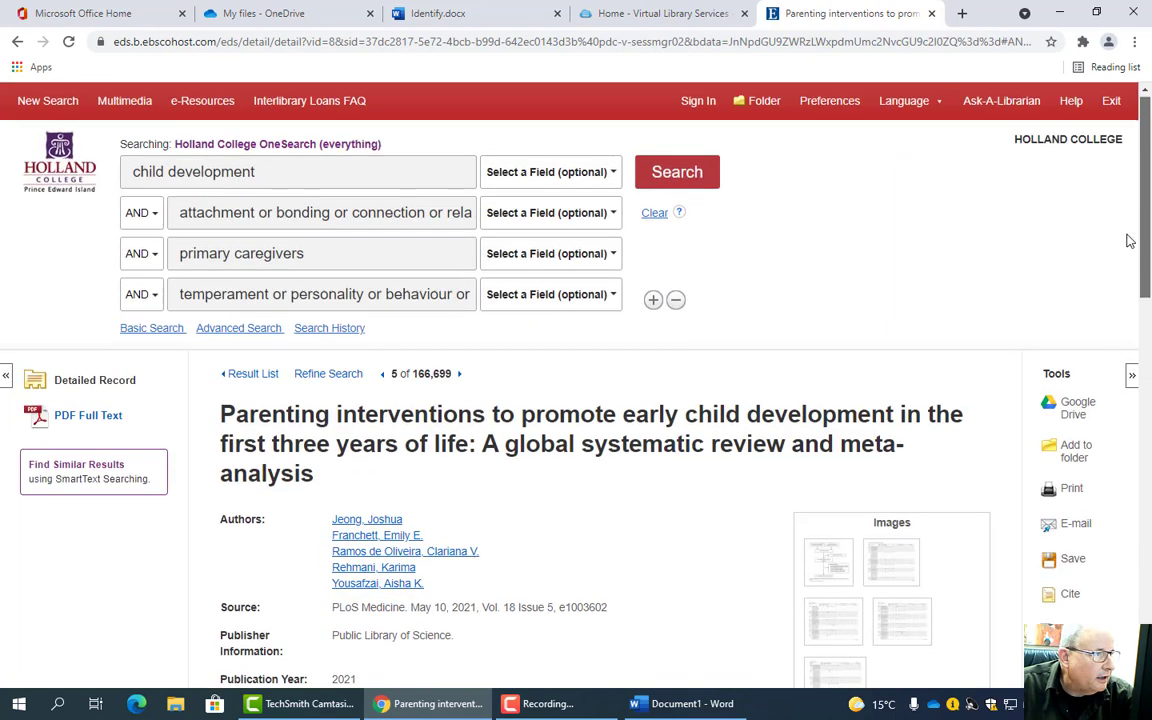
# - Open the parenting interventions review's 52-page PDF full text
pyautogui.click(88, 415)
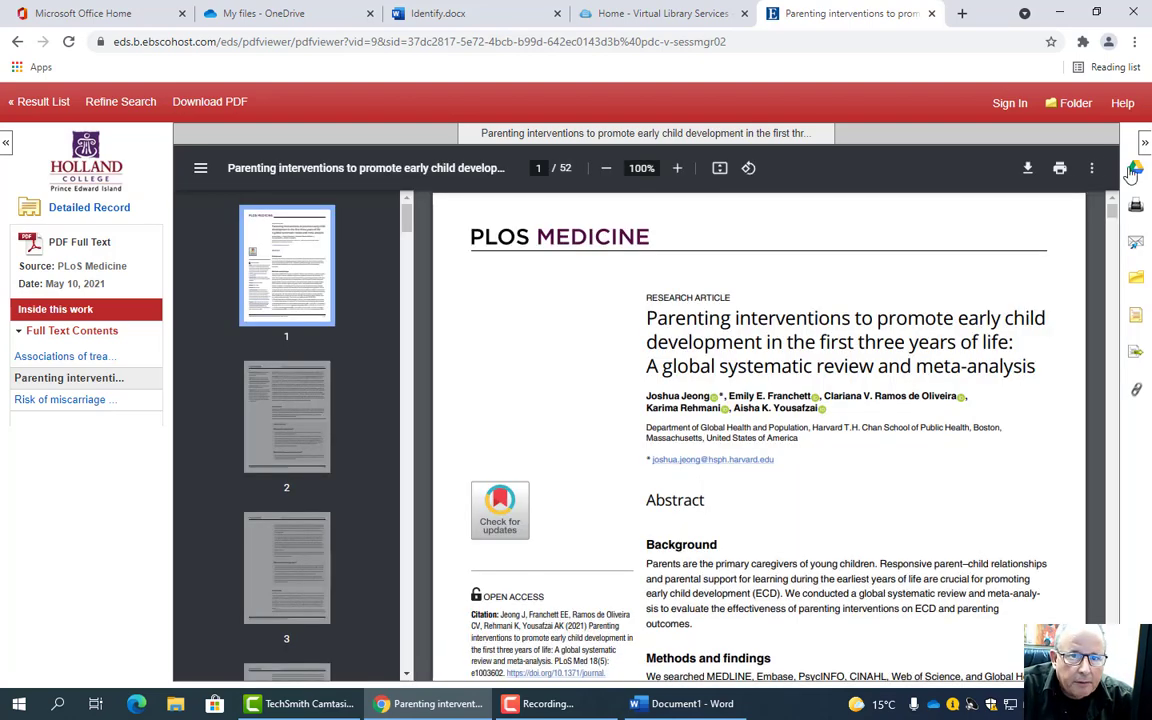
pyautogui.moveTo(1113, 213); pyautogui.dragTo(1090, 231)
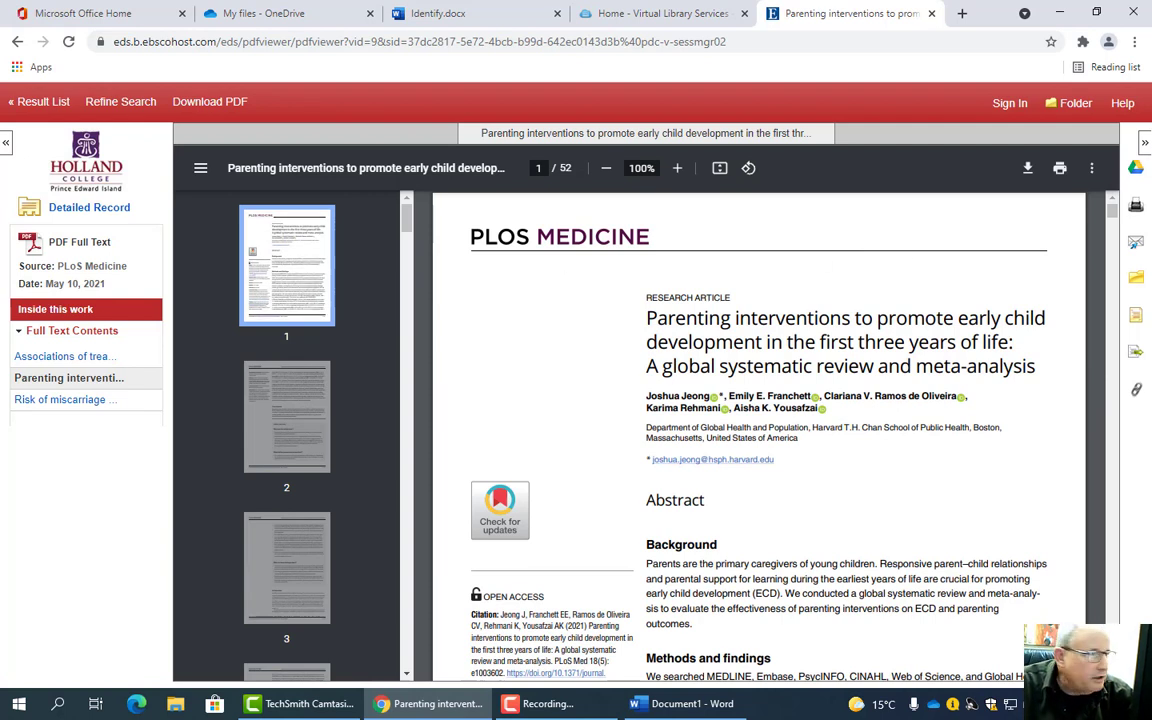
# - E-mail the review to your own address with the PDF attached and an APA 7th Edition citation
pyautogui.click(1135, 243)
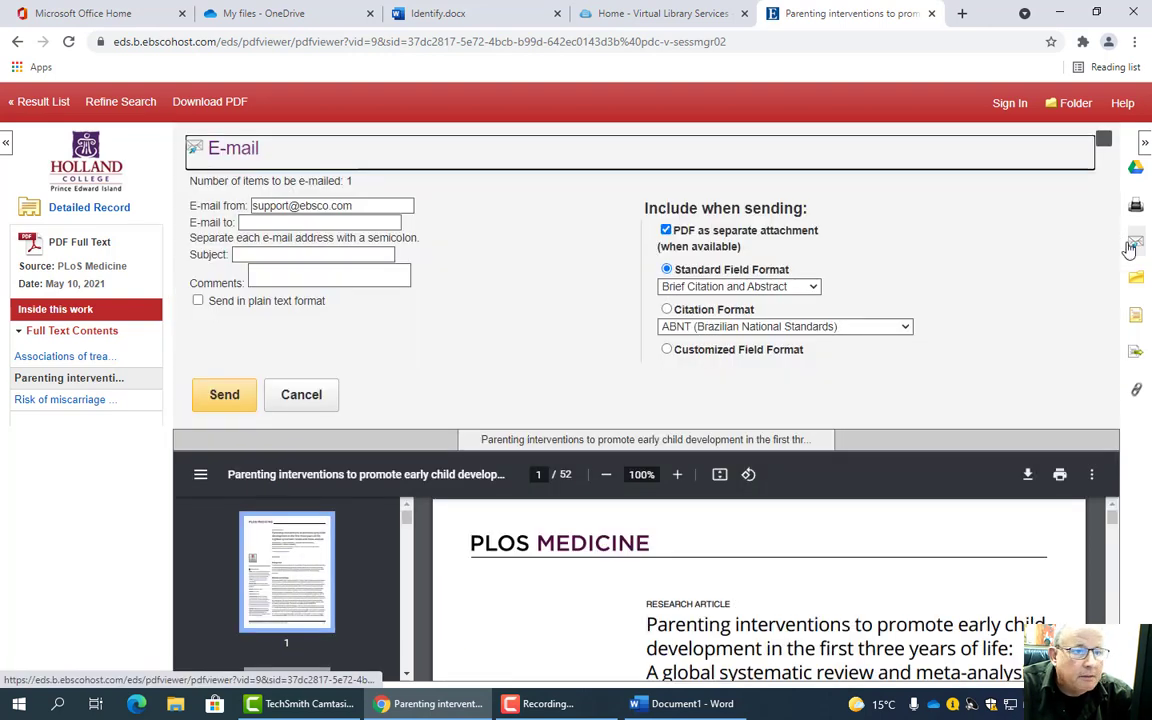
pyautogui.click(666, 309)
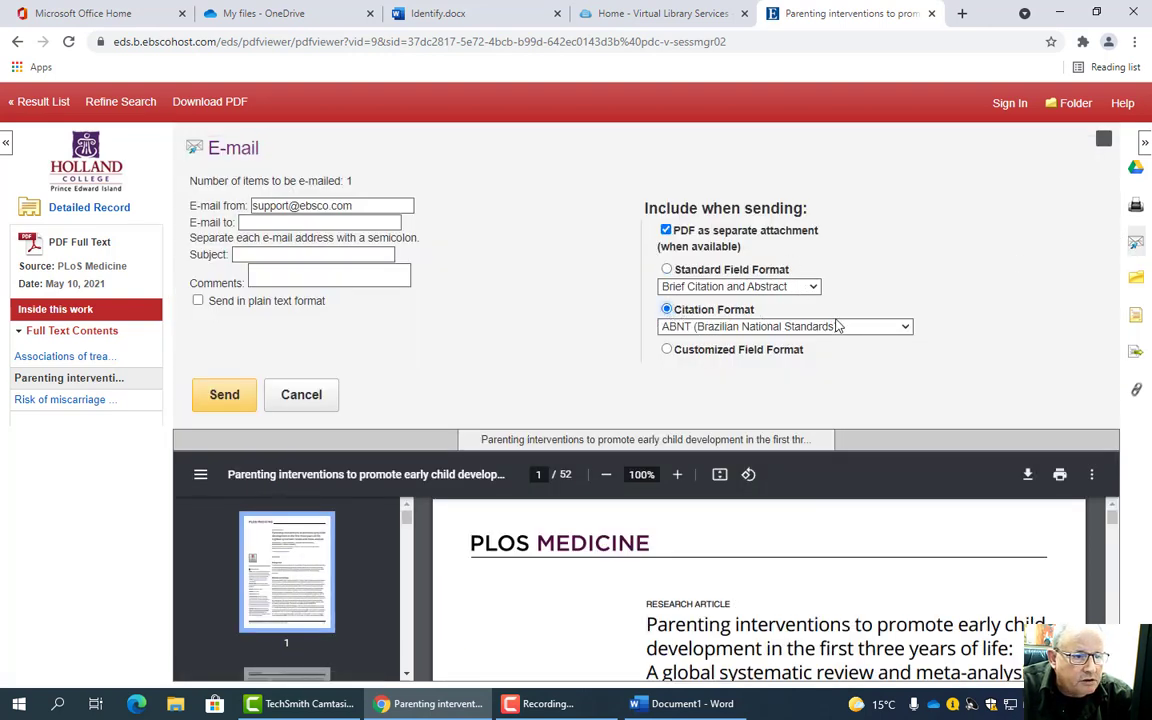
pyautogui.click(906, 328)
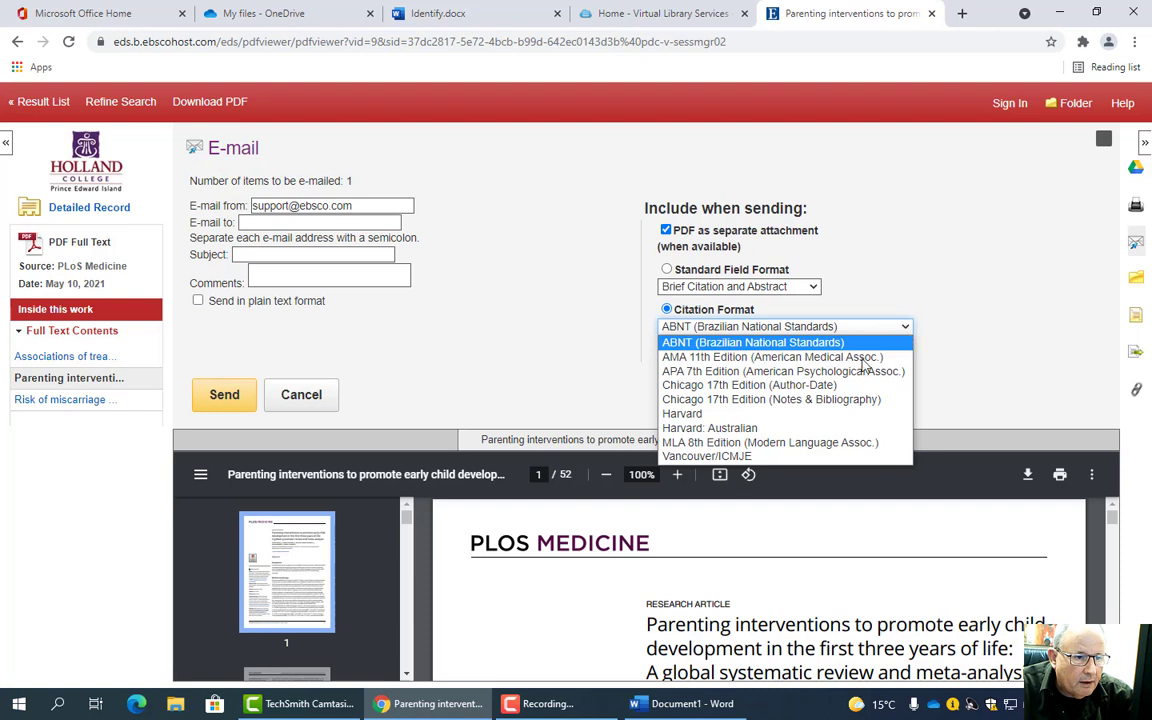
pyautogui.click(833, 371)
pyautogui.click(310, 226)
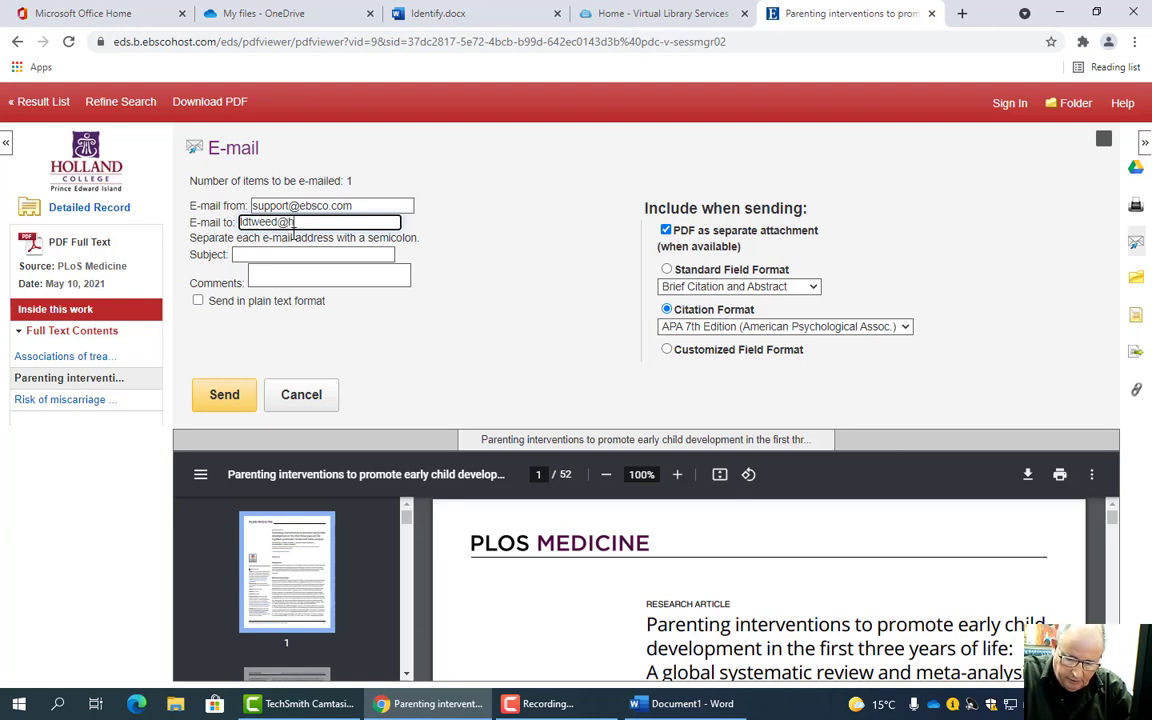
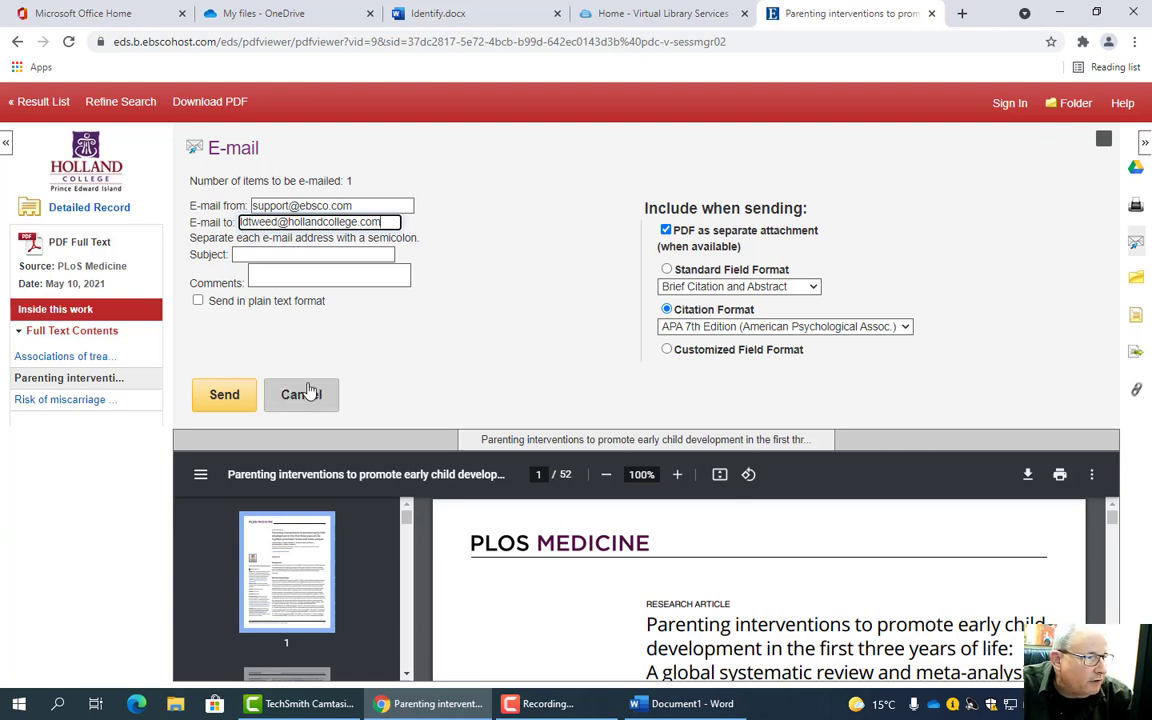
pyautogui.click(226, 396)
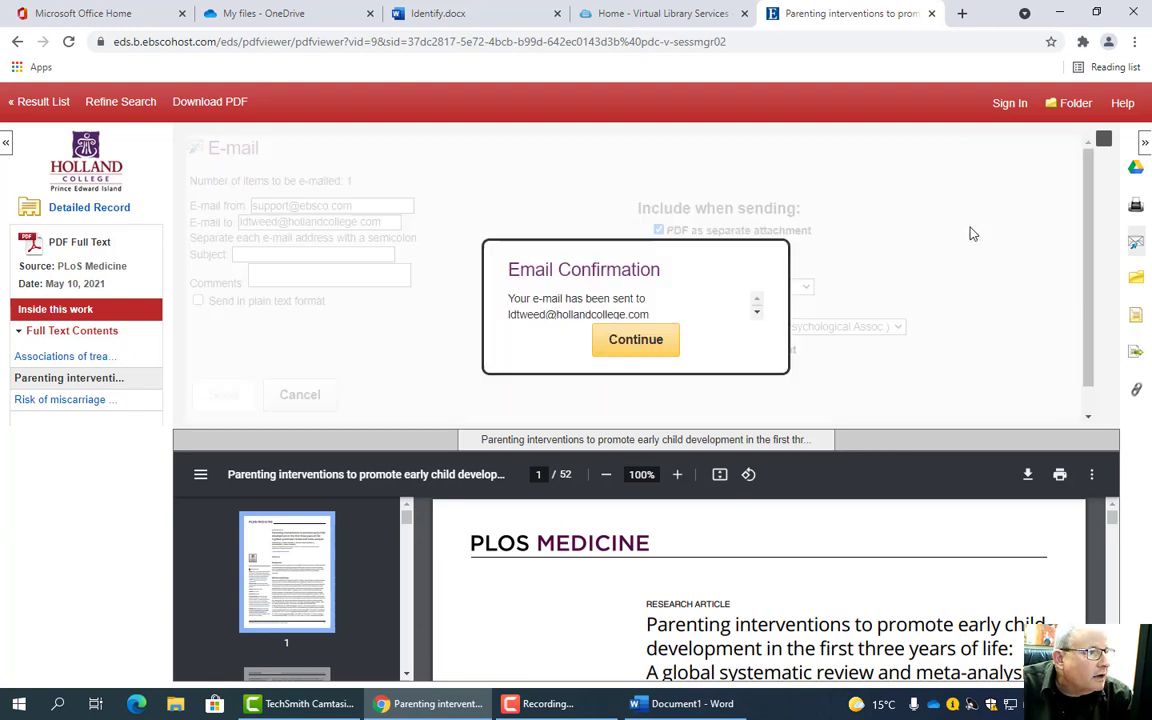
pyautogui.click(637, 347)
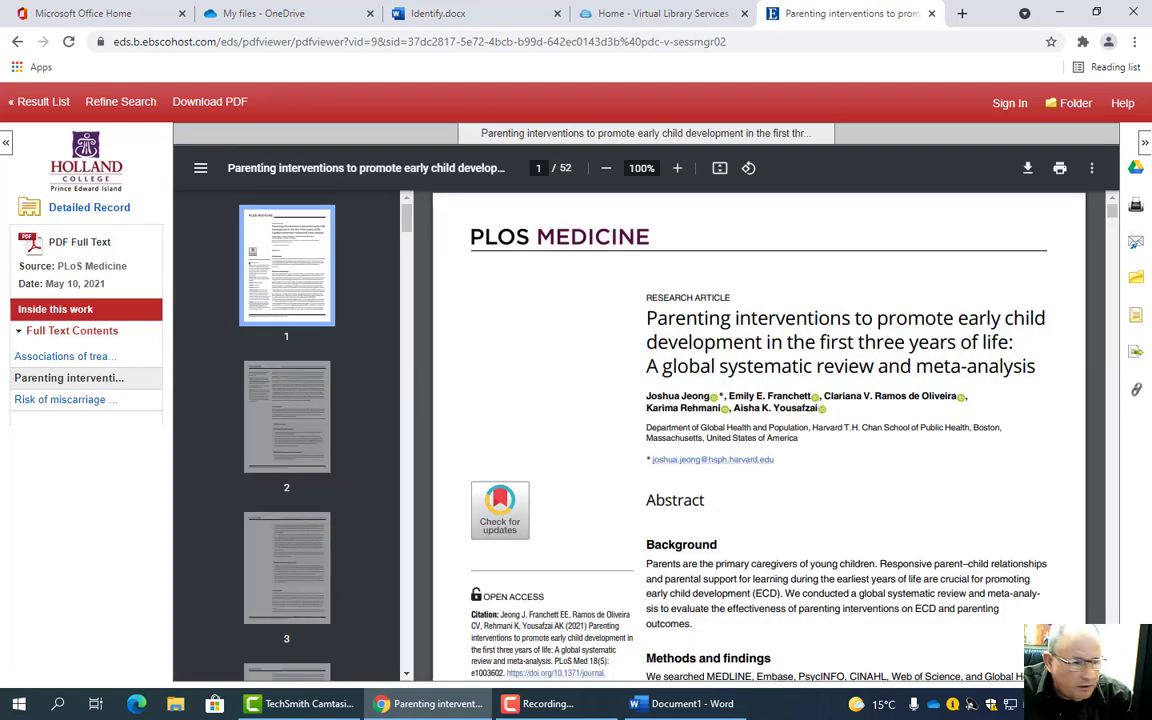
# - Copy the review's APA 7th Edition reference from the Cite panel and return to Word
pyautogui.scroll(-2, 760, 420)
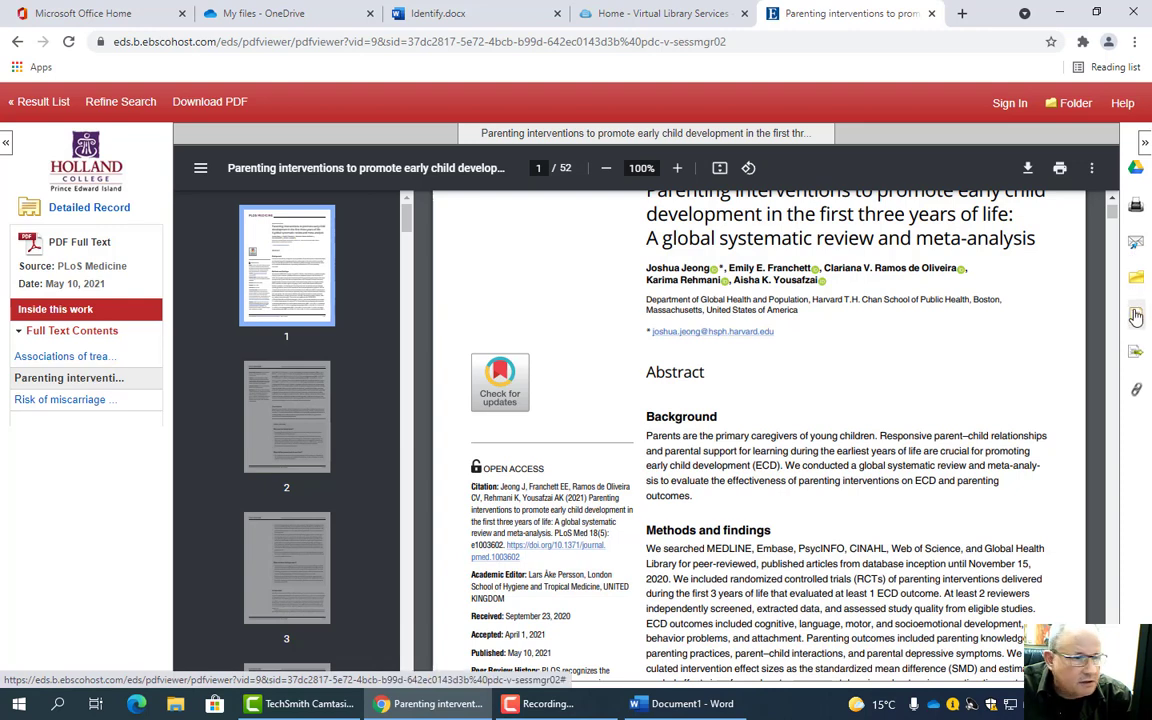
pyautogui.click(1136, 314)
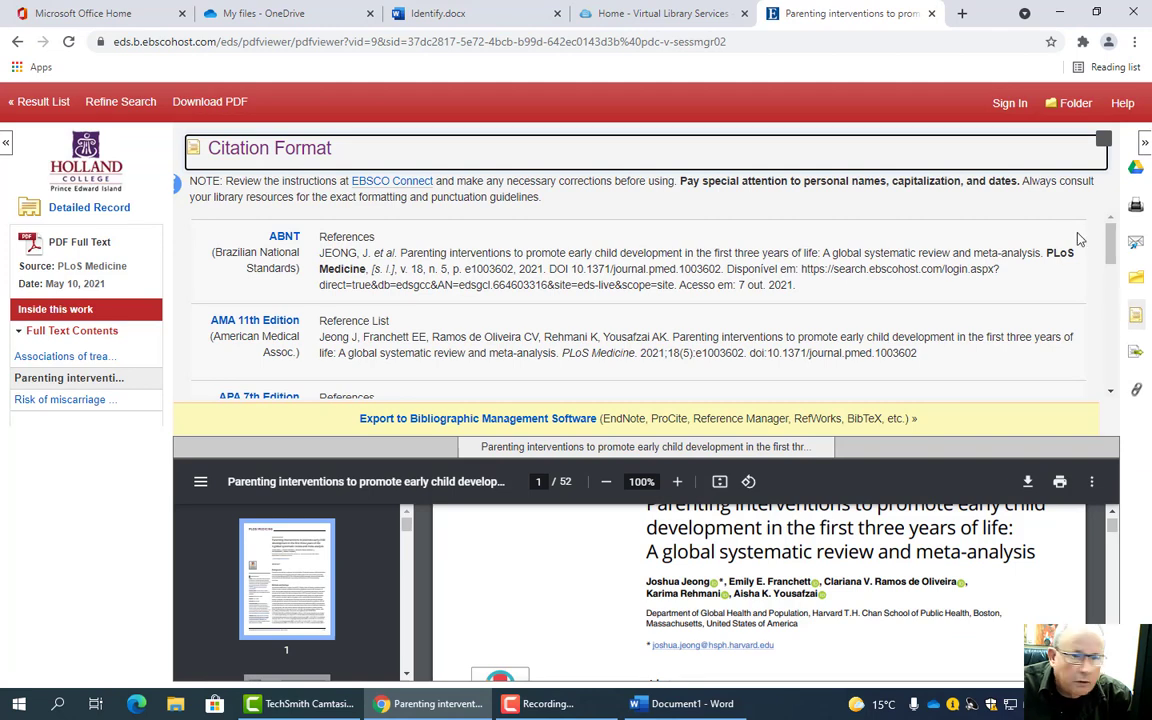
pyautogui.moveTo(1112, 224); pyautogui.dragTo(1113, 268)
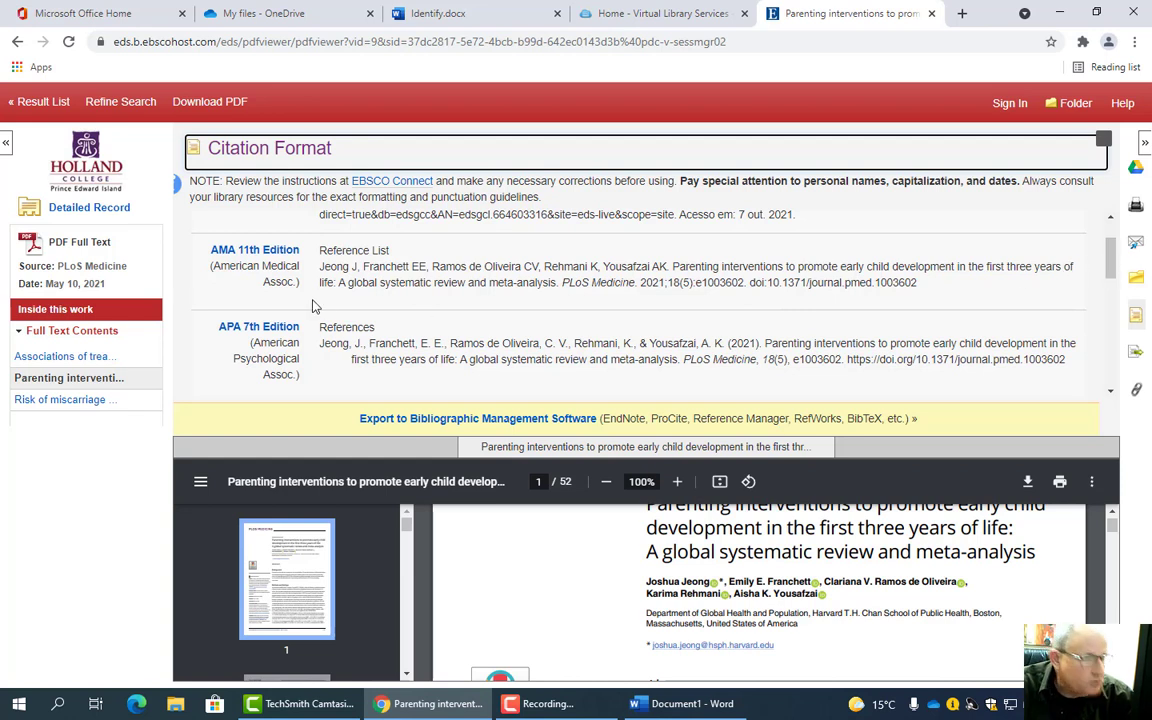
pyautogui.click(322, 343)
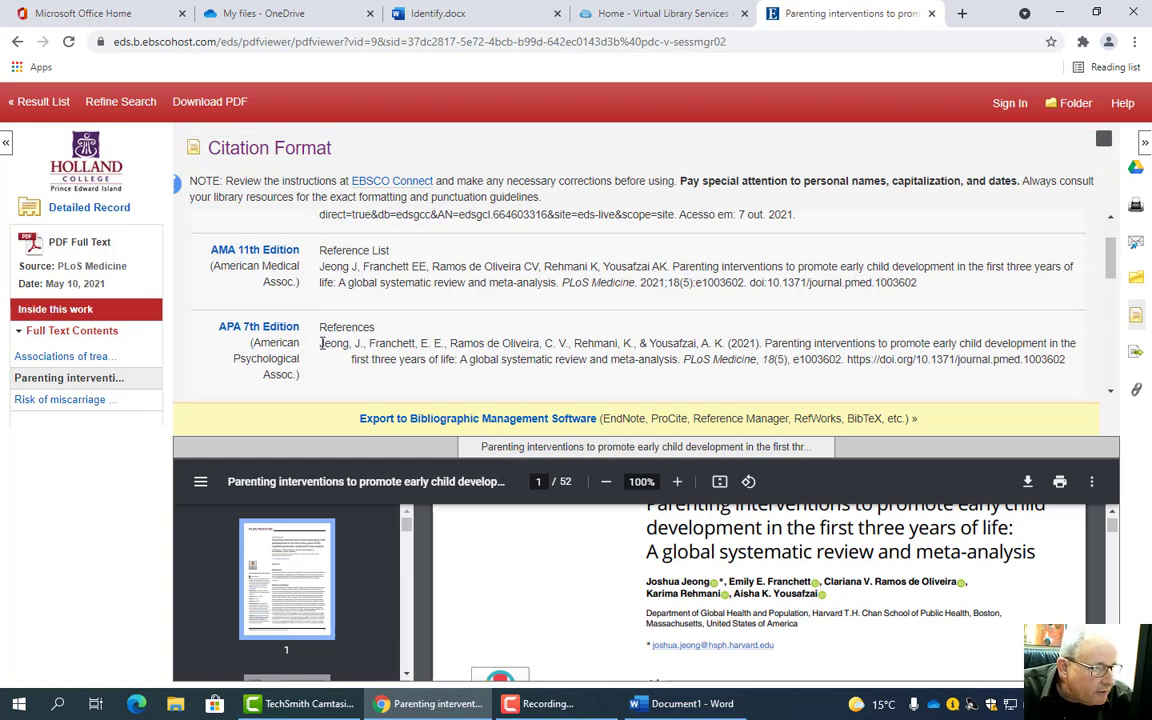
pyautogui.moveTo(322, 343); pyautogui.dragTo(1068, 360)
pyautogui.hotkey('ctrl', 'c')
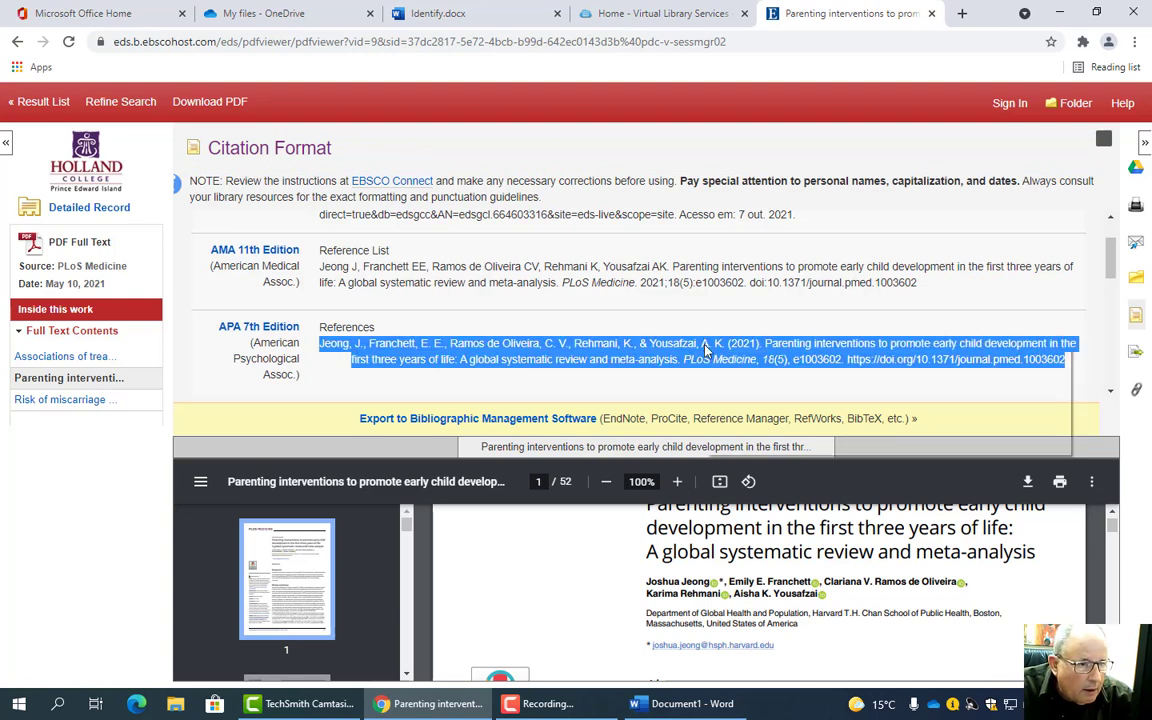
pyautogui.rightClick(733, 358)
pyautogui.click(733, 358)
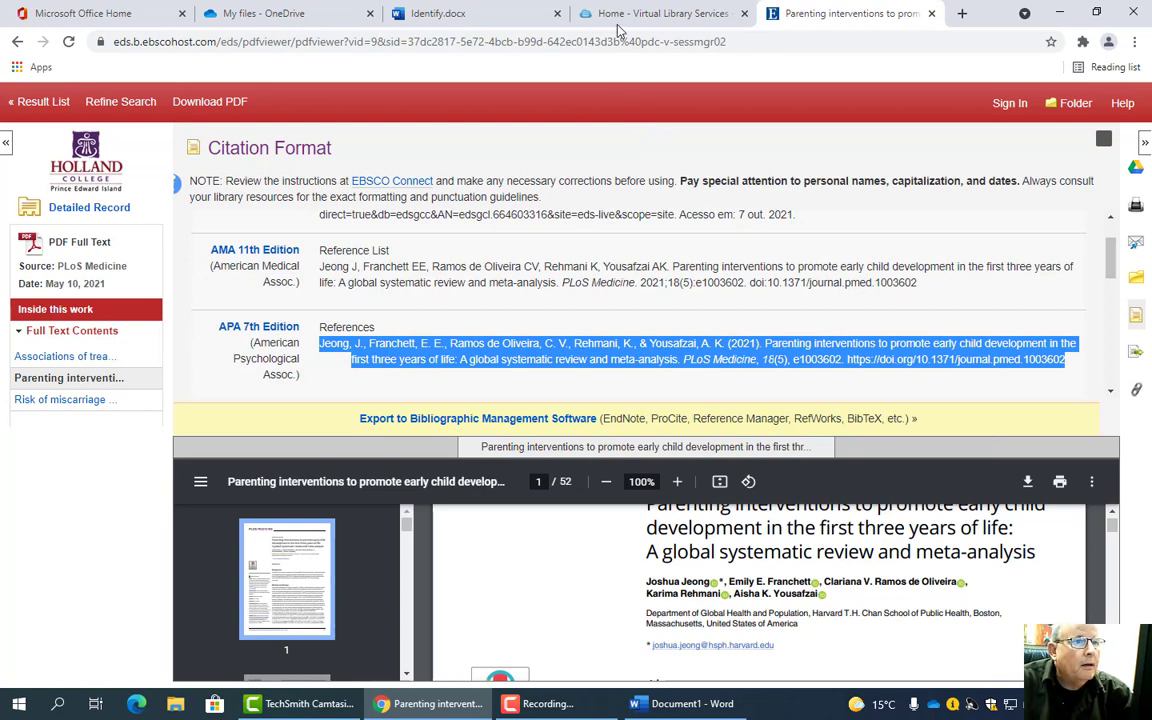
pyautogui.click(655, 704)
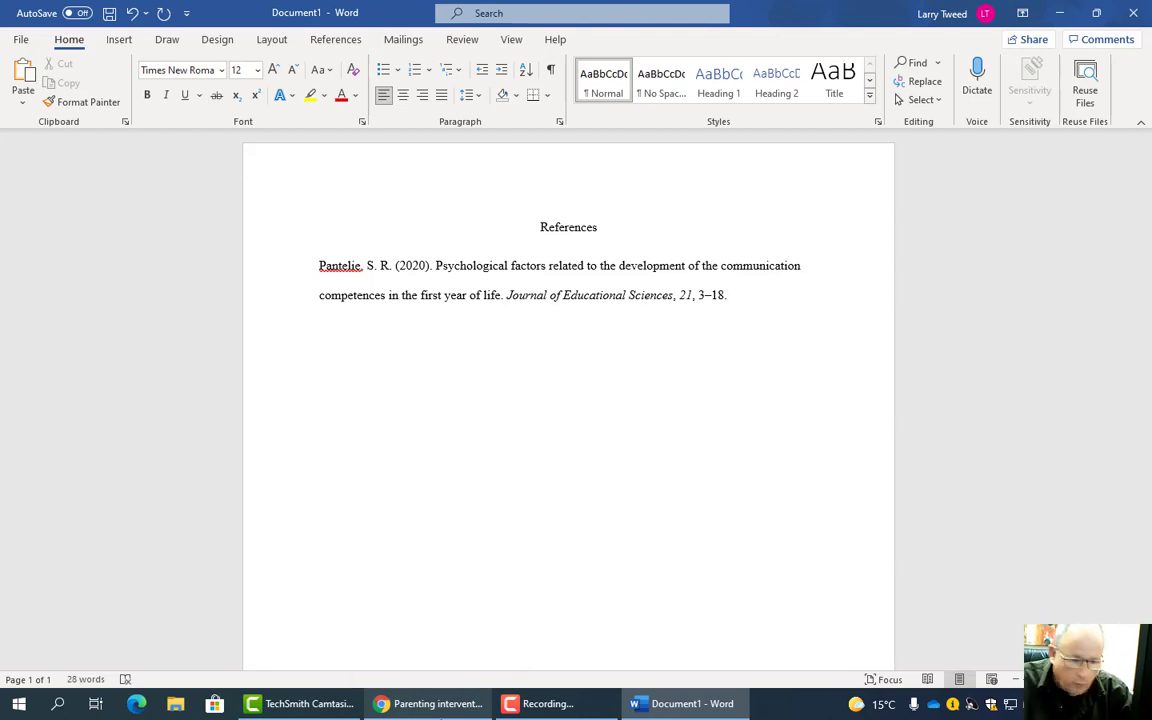
# - Paste the Jeong et al. (2021) reference above the Pantelie entry using Merge Formatting
pyautogui.rightClick(416, 344)
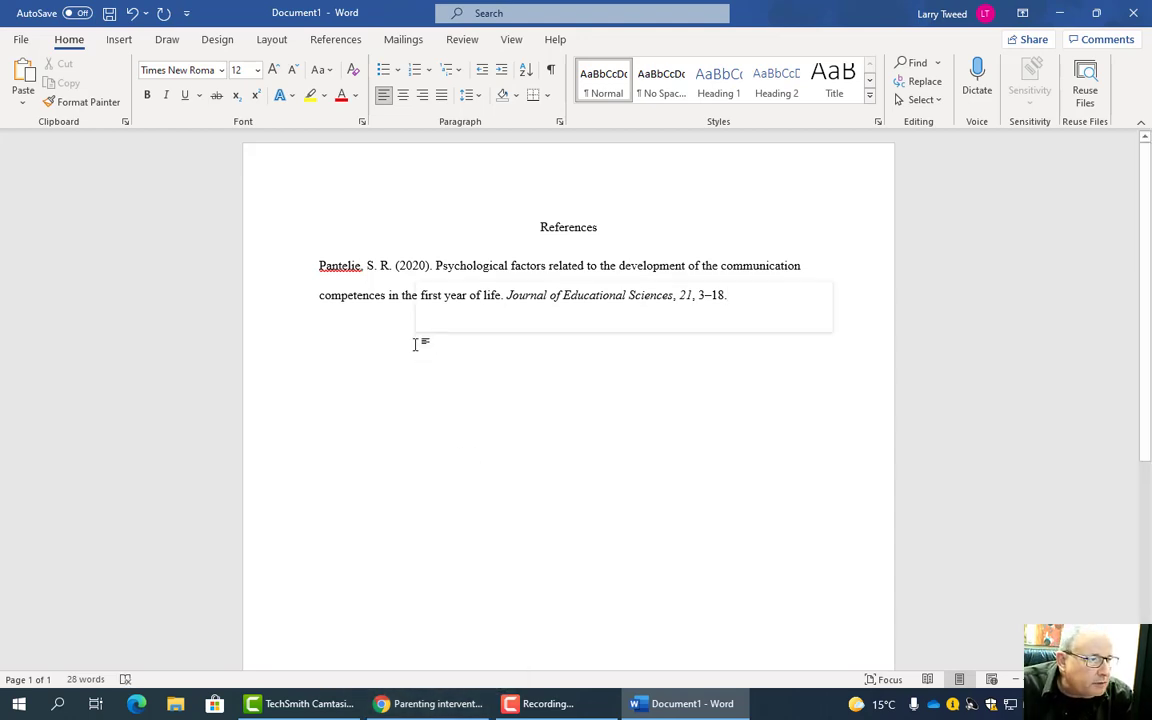
pyautogui.click(481, 429)
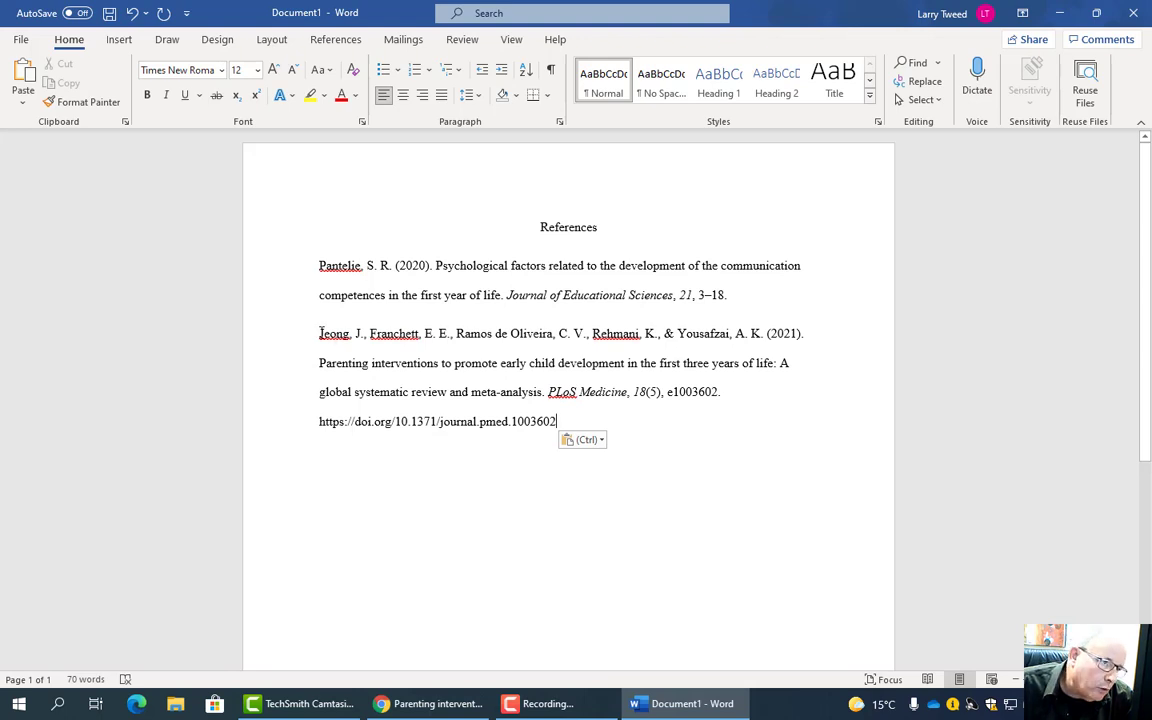
pyautogui.moveTo(320, 336); pyautogui.dragTo(571, 419)
pyautogui.hotkey('ctrl', 'c')
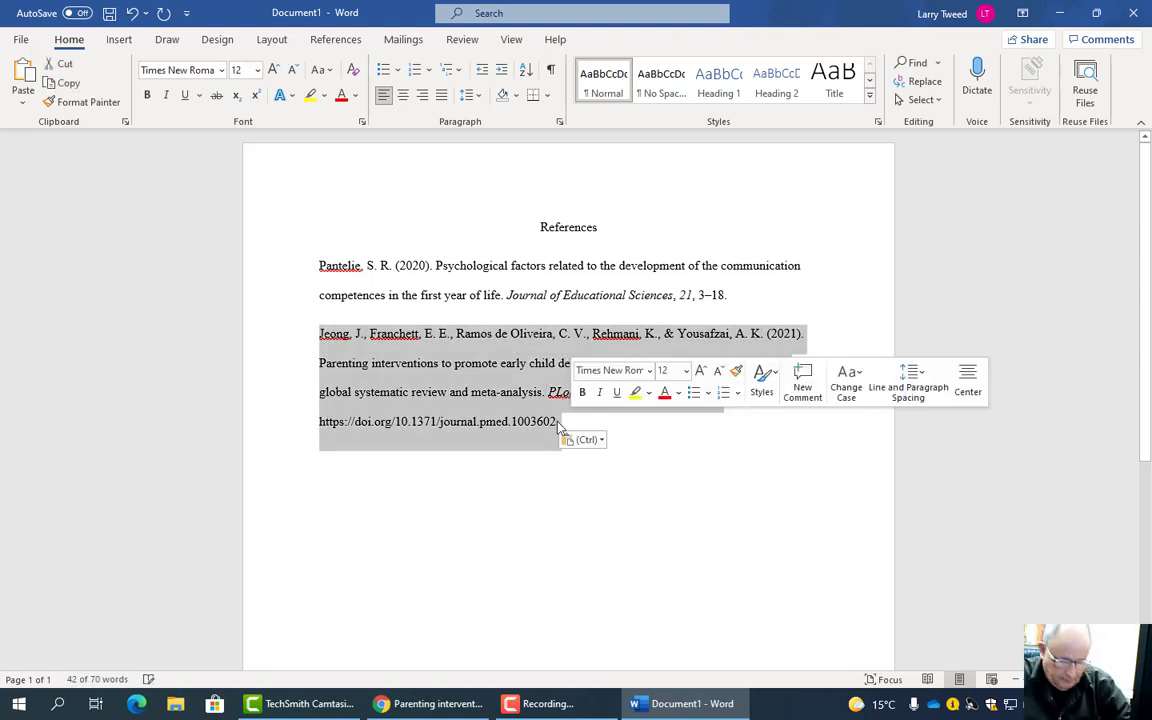
pyautogui.press('Delete')
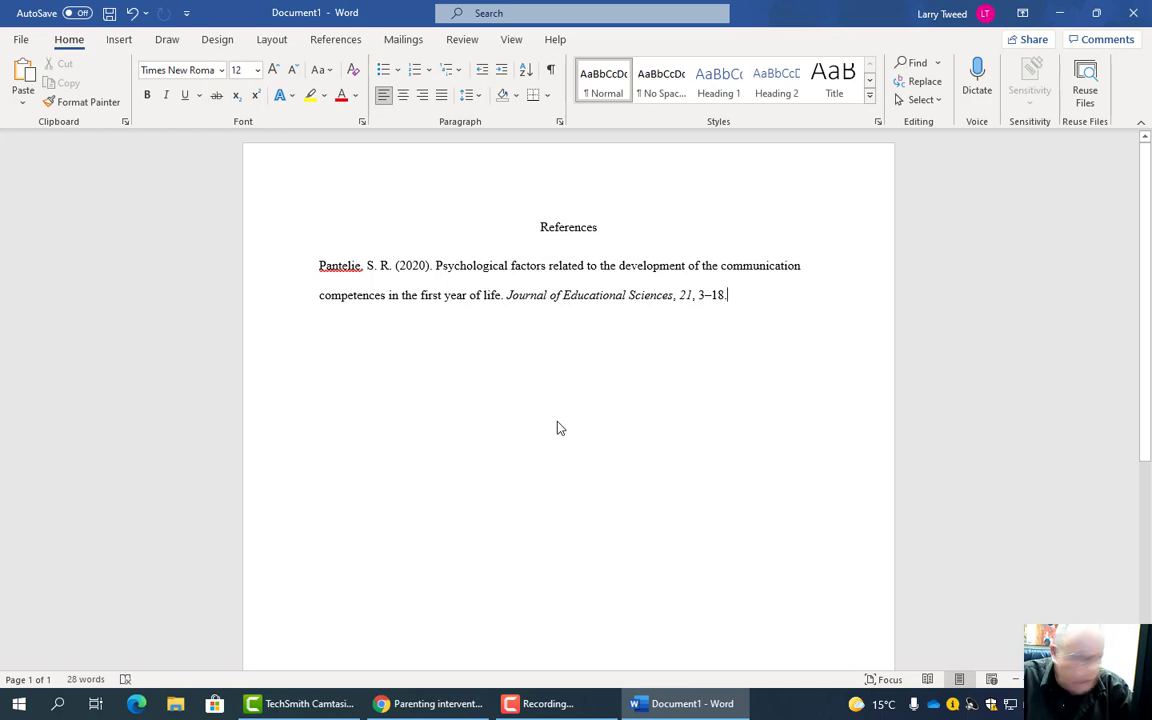
pyautogui.click(320, 265)
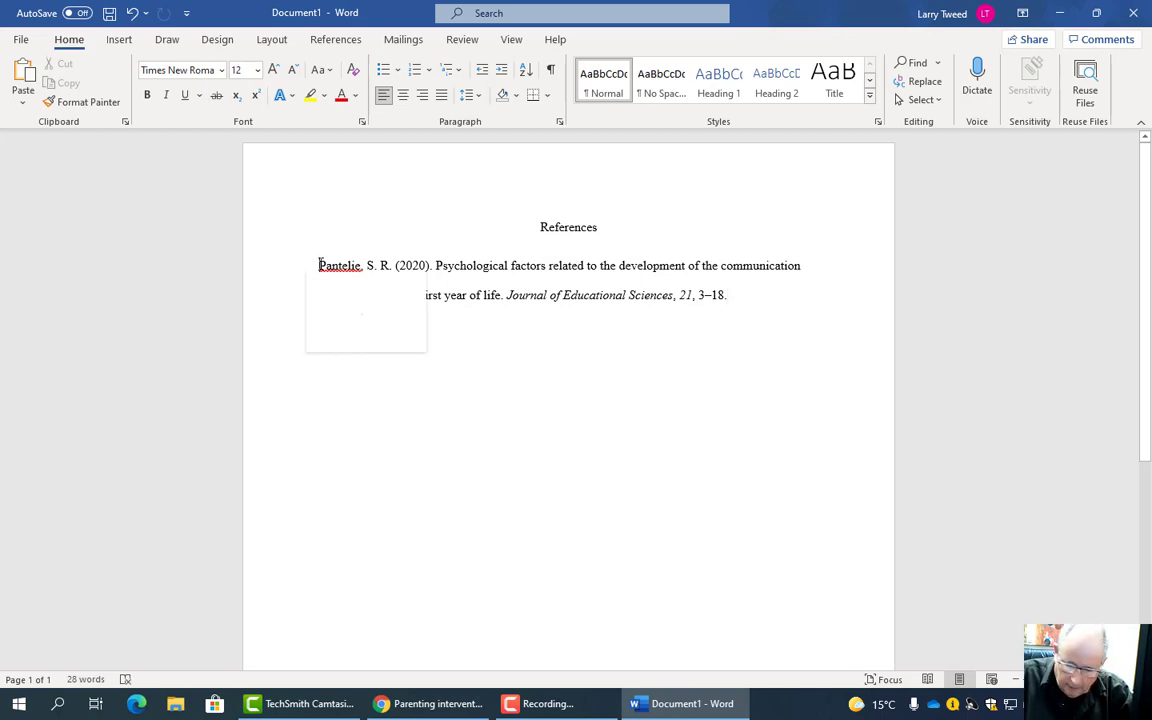
pyautogui.press('Return')
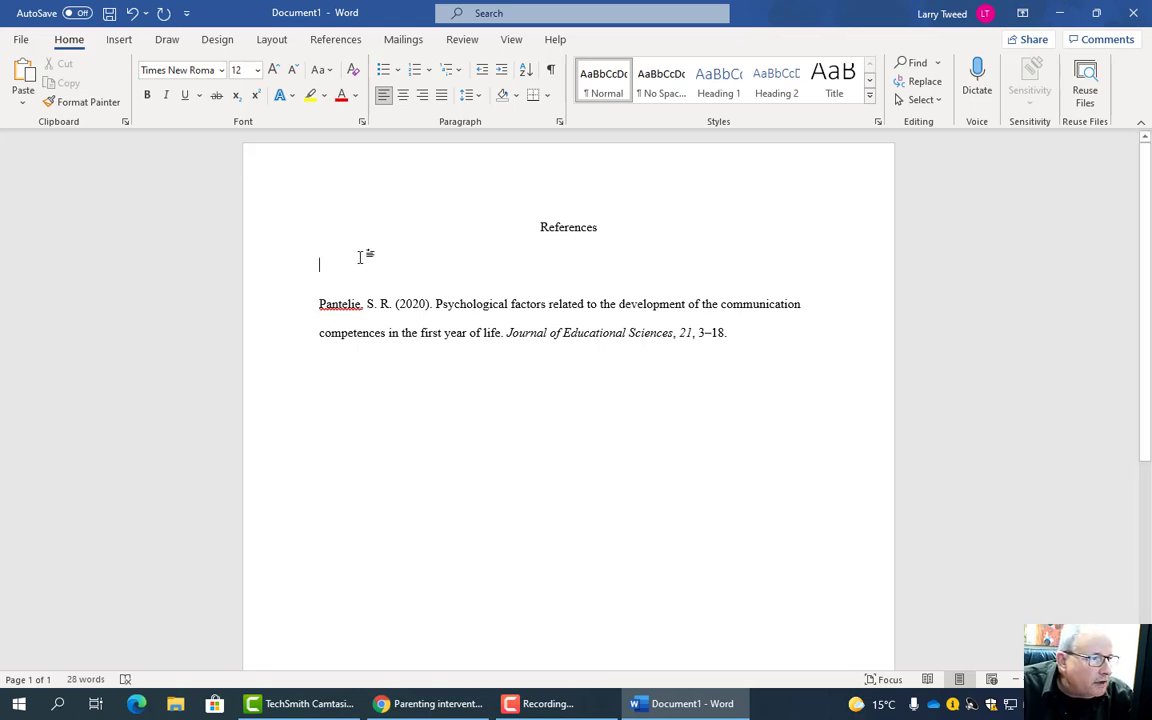
pyautogui.rightClick(340, 264)
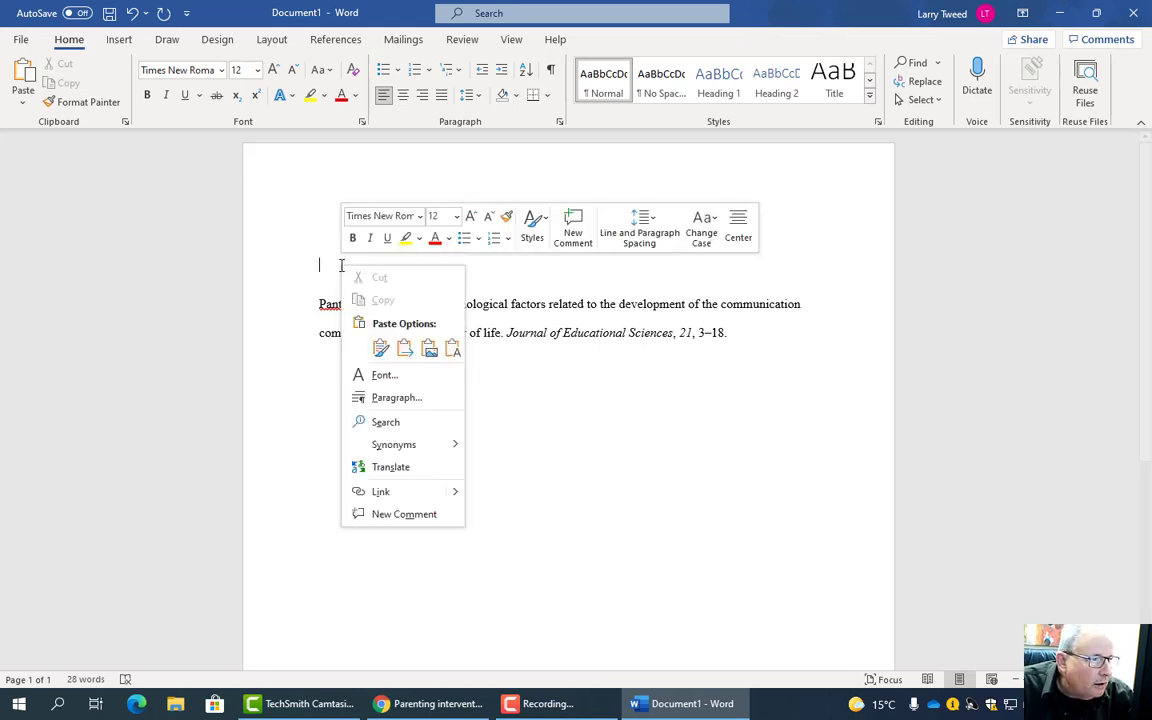
pyautogui.click(404, 350)
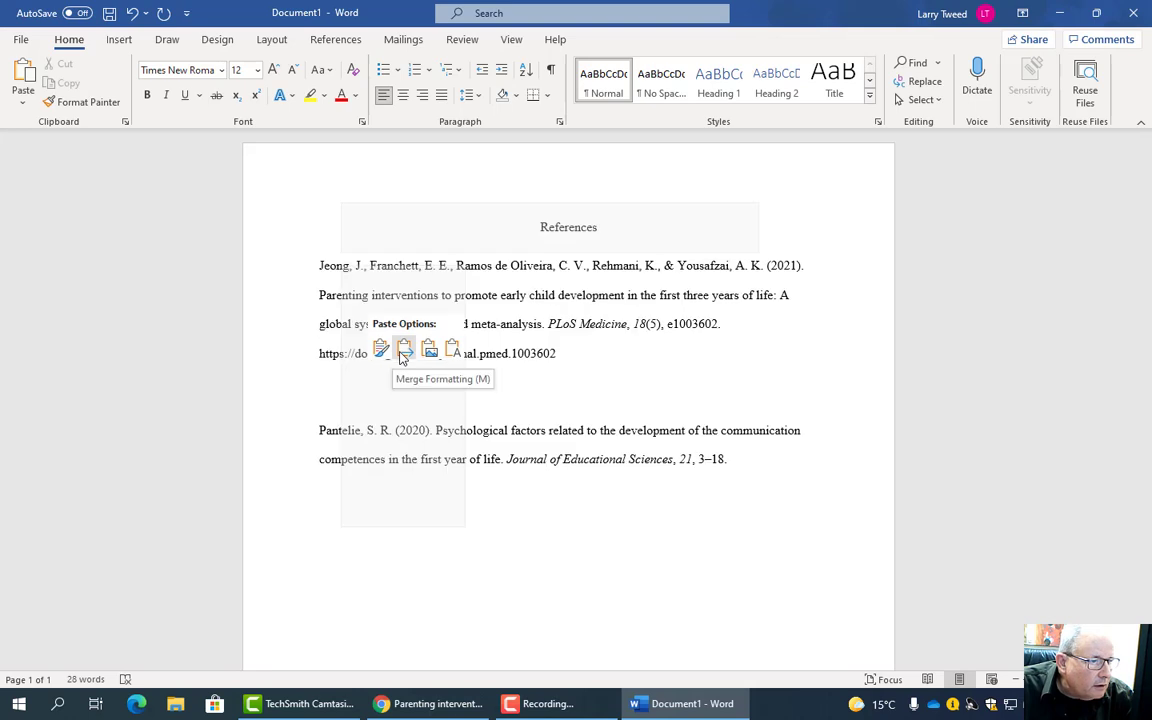
pyautogui.click(404, 350)
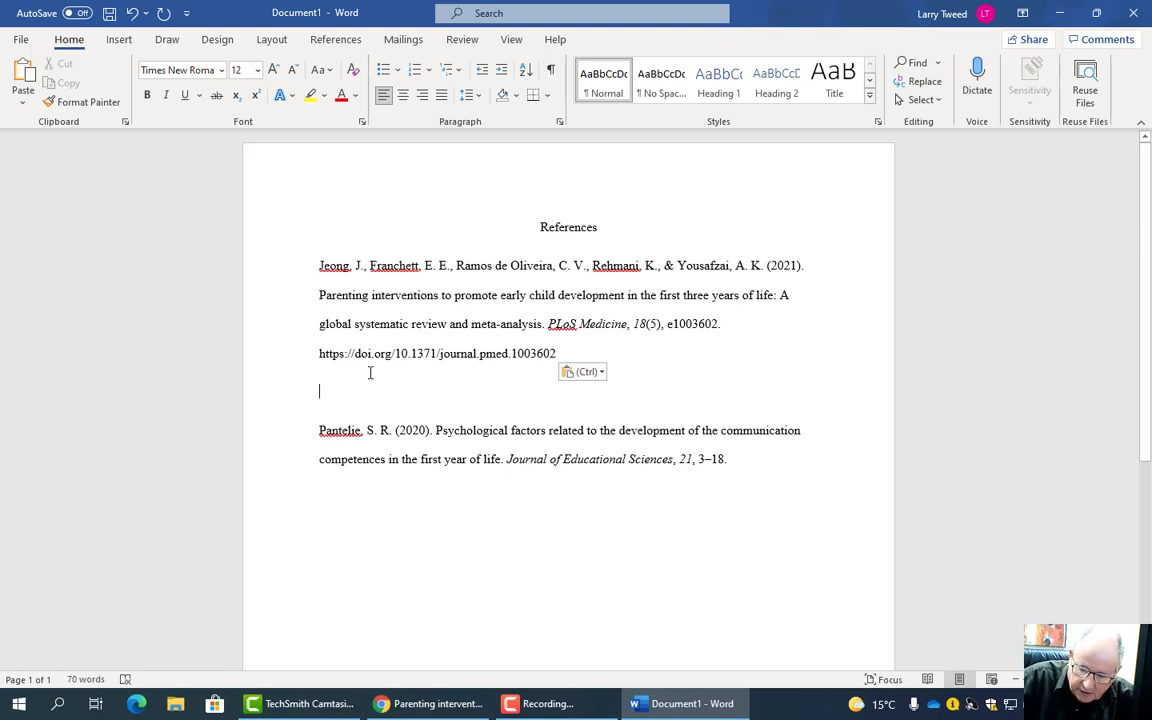
pyautogui.press('Delete')
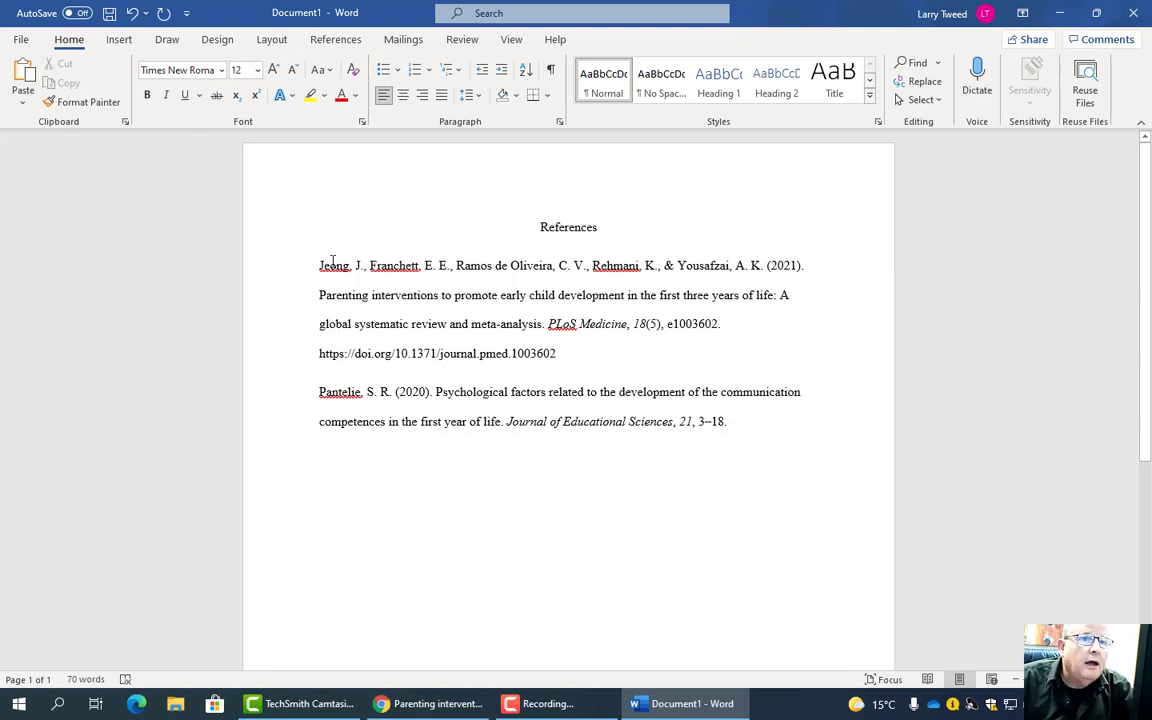
# - Apply a 0.5-inch hanging indent to the Jeong and Pantelie reference entries
pyautogui.moveTo(321, 264); pyautogui.dragTo(788, 418)
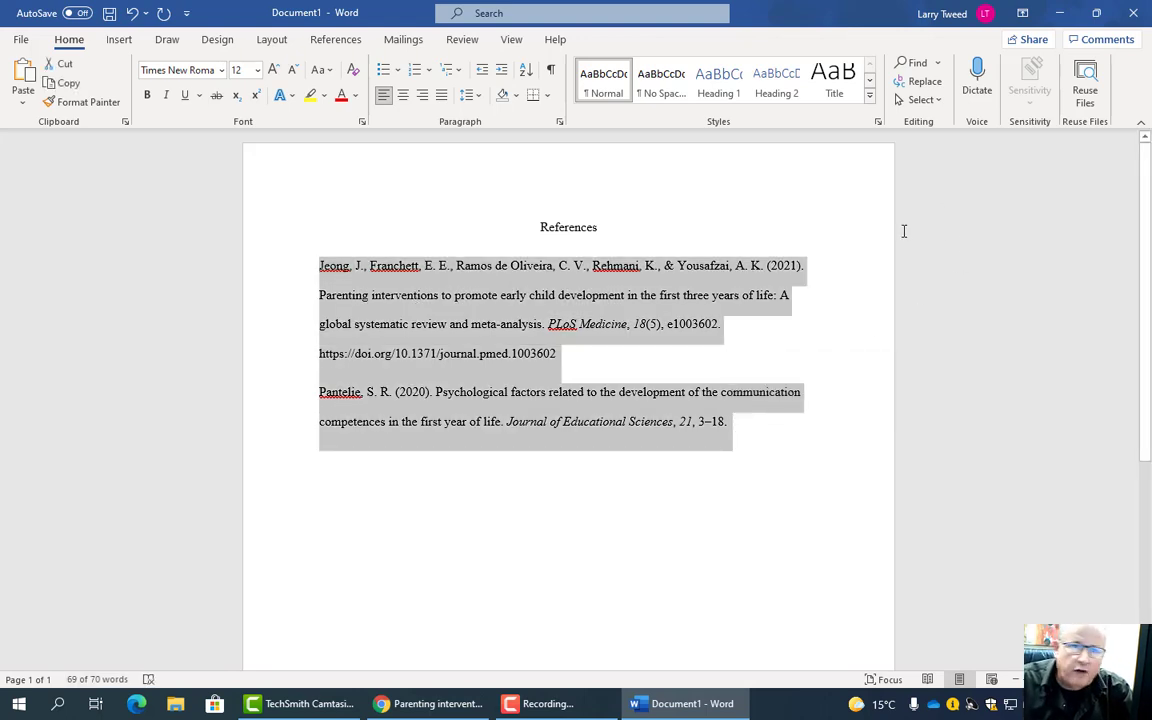
pyautogui.click(558, 122)
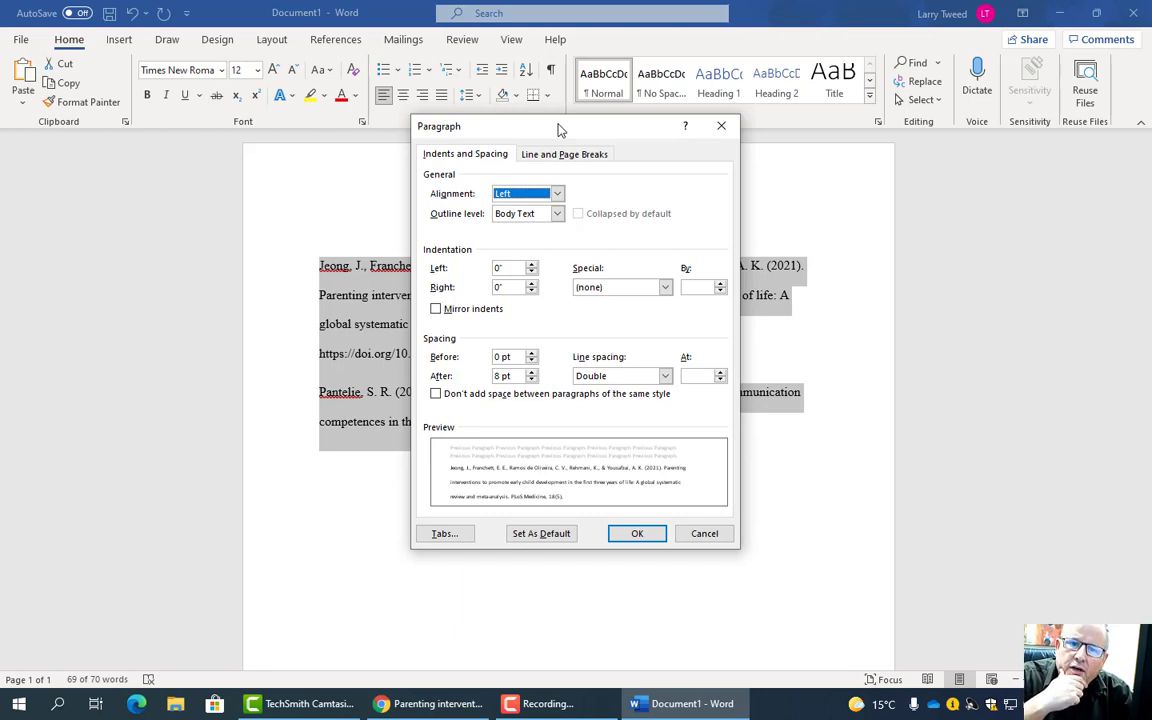
pyautogui.click(665, 288)
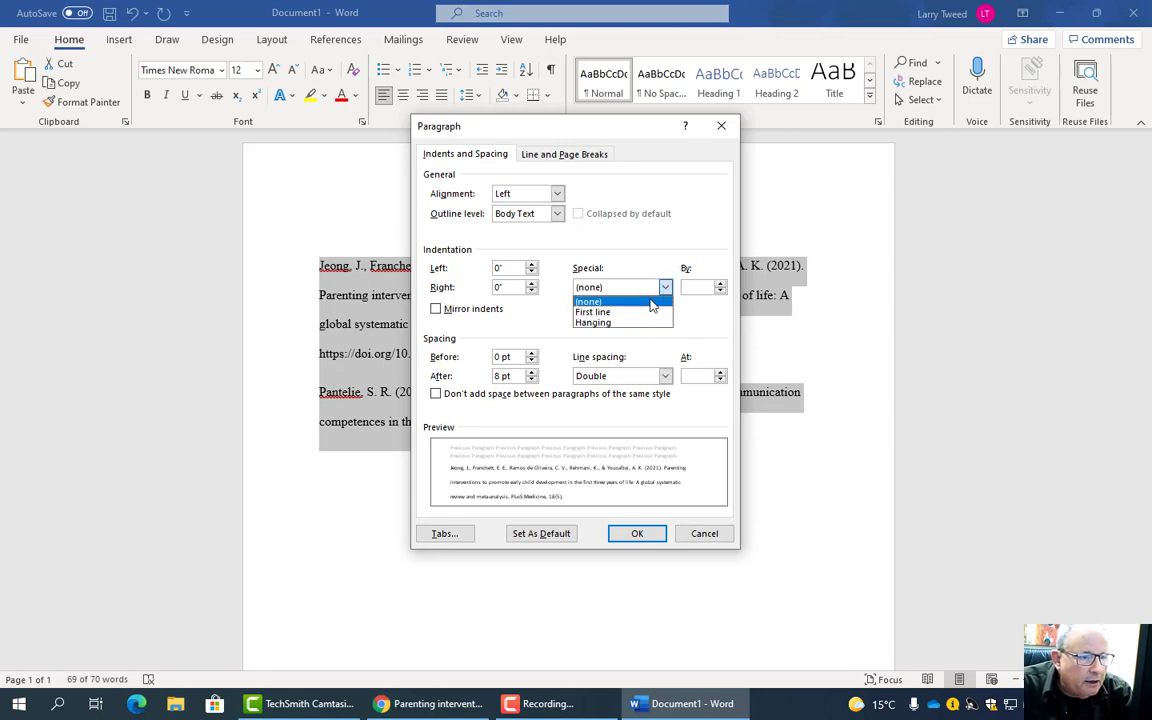
pyautogui.click(638, 324)
pyautogui.click(645, 538)
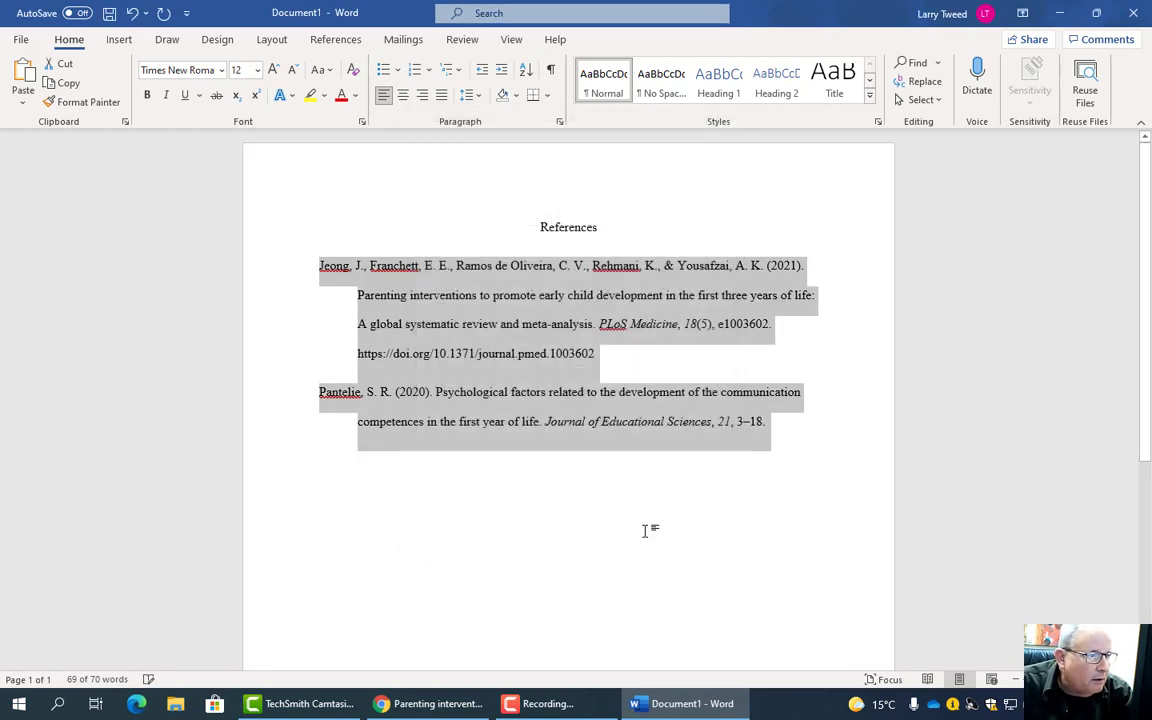
pyautogui.click(341, 270)
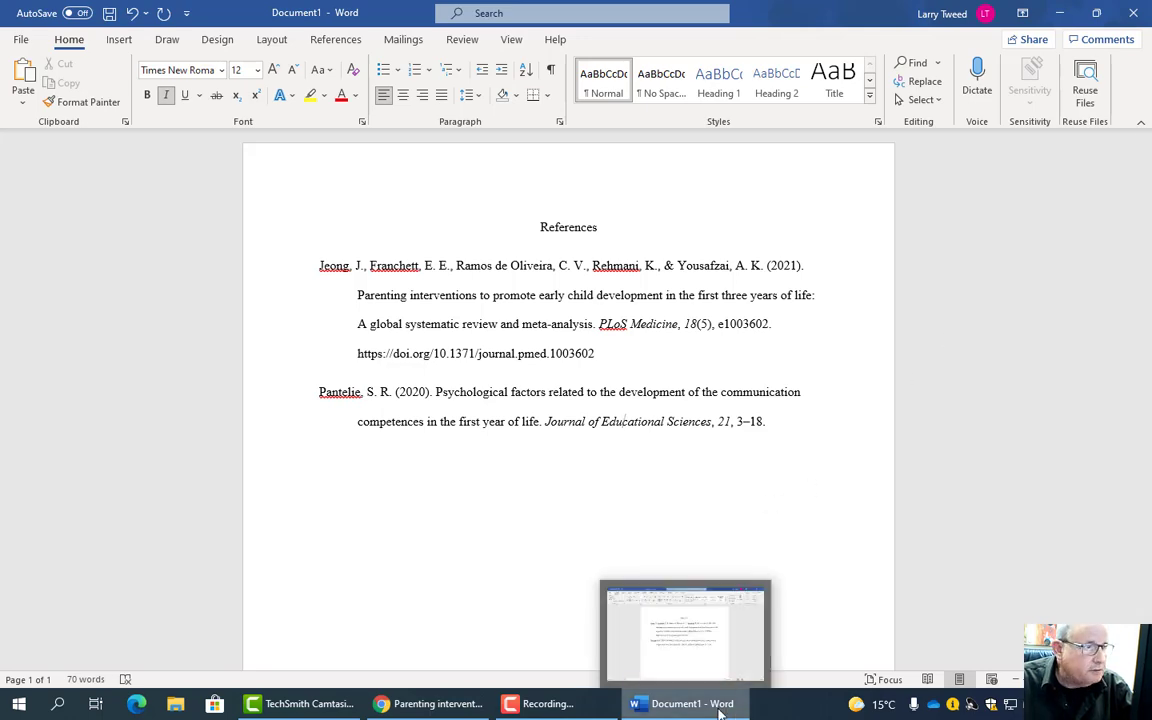
# - Close the browser's Citation Format panel, check Identify.docx, then return to Word's References heading
pyautogui.click(430, 703)
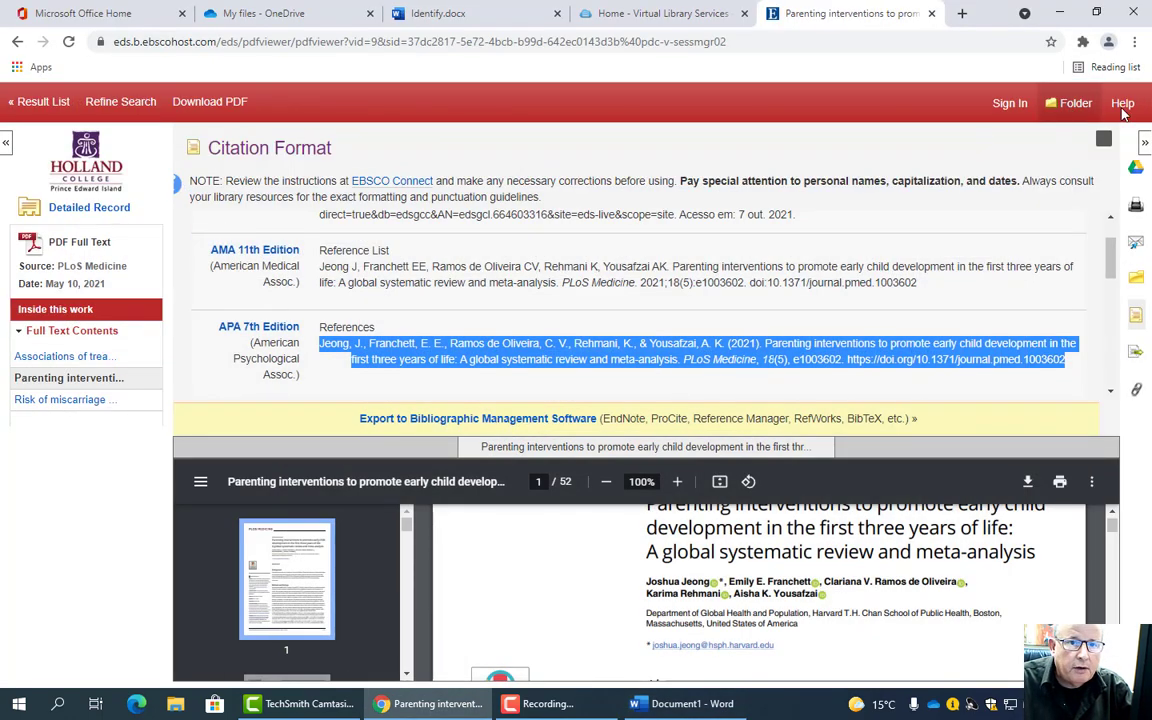
pyautogui.click(1103, 138)
pyautogui.click(492, 13)
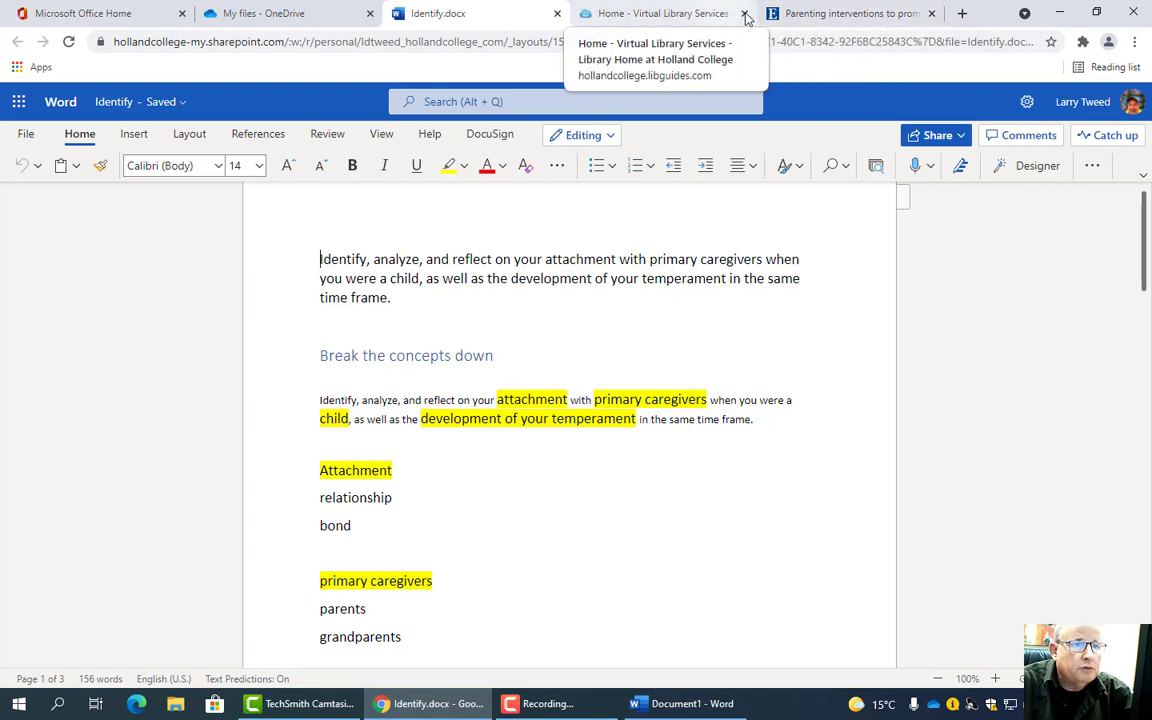
pyautogui.click(658, 702)
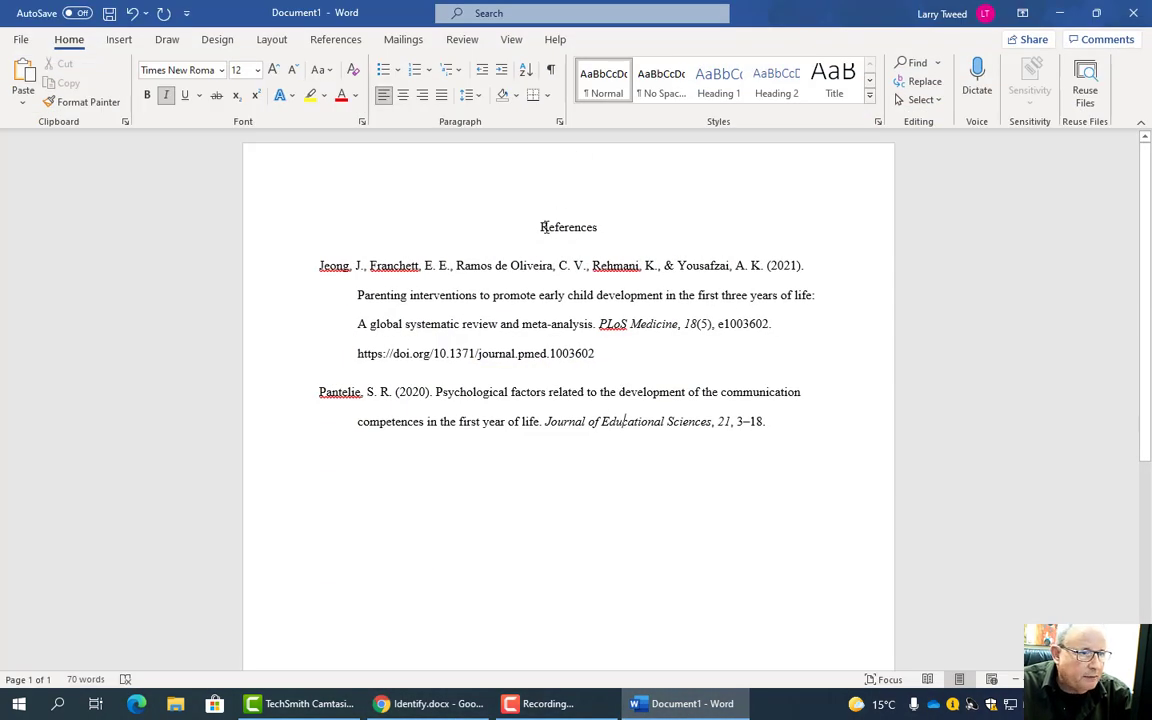
pyautogui.click(541, 227)
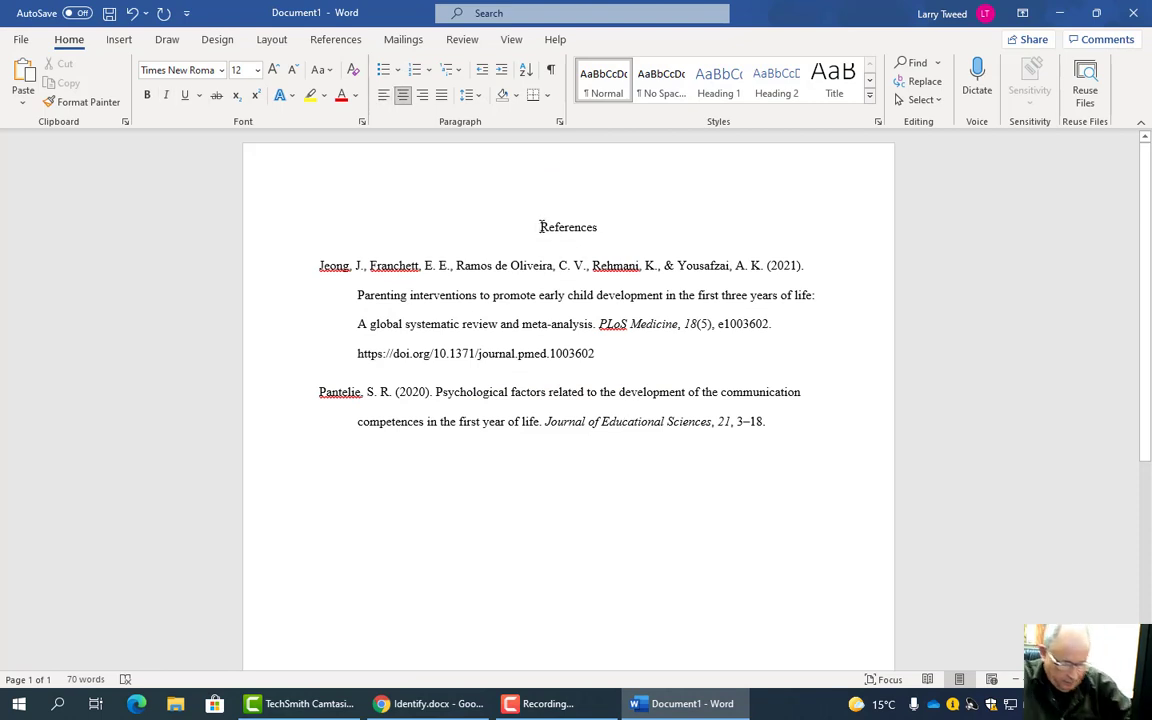
# - Insert a blank page before the References heading, then bring up the review's PDF in Chrome
pyautogui.click(119, 40)
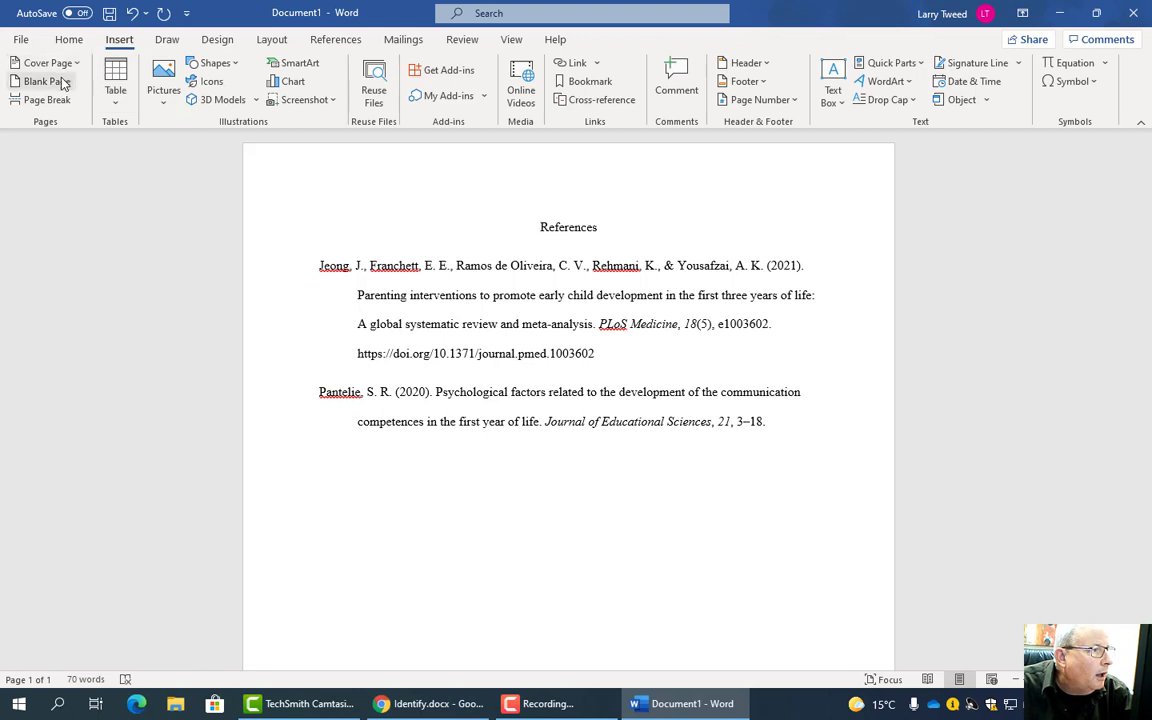
pyautogui.click(60, 82)
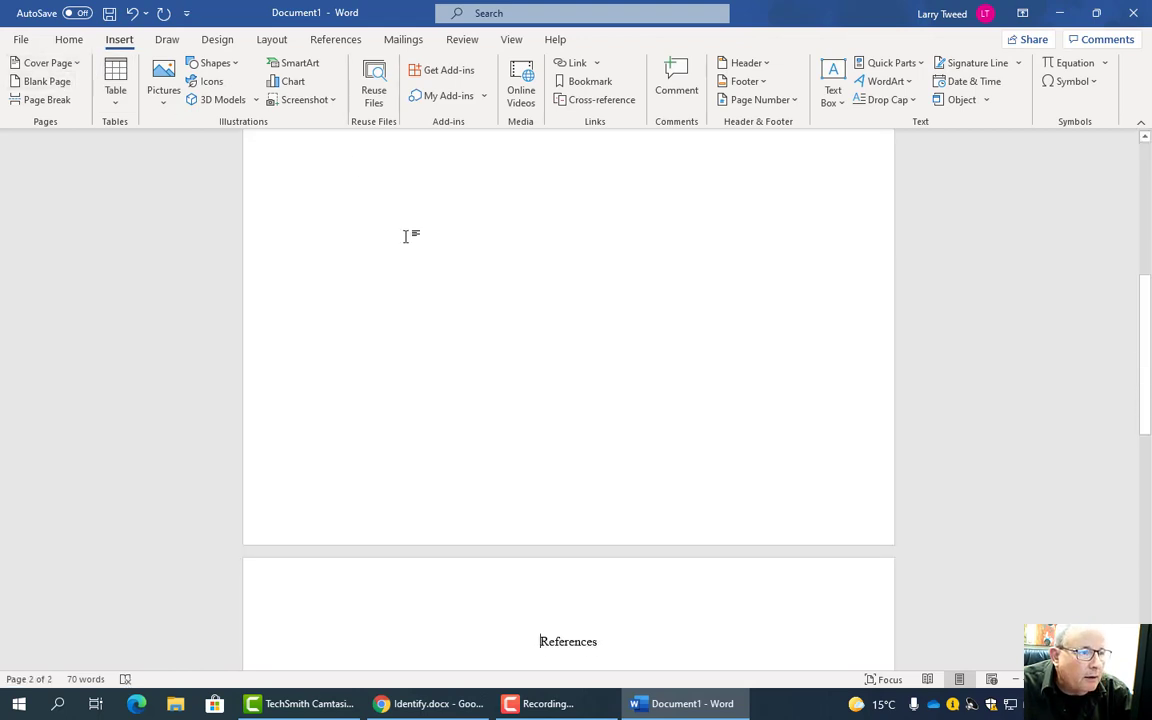
pyautogui.scroll(6, 406, 236)
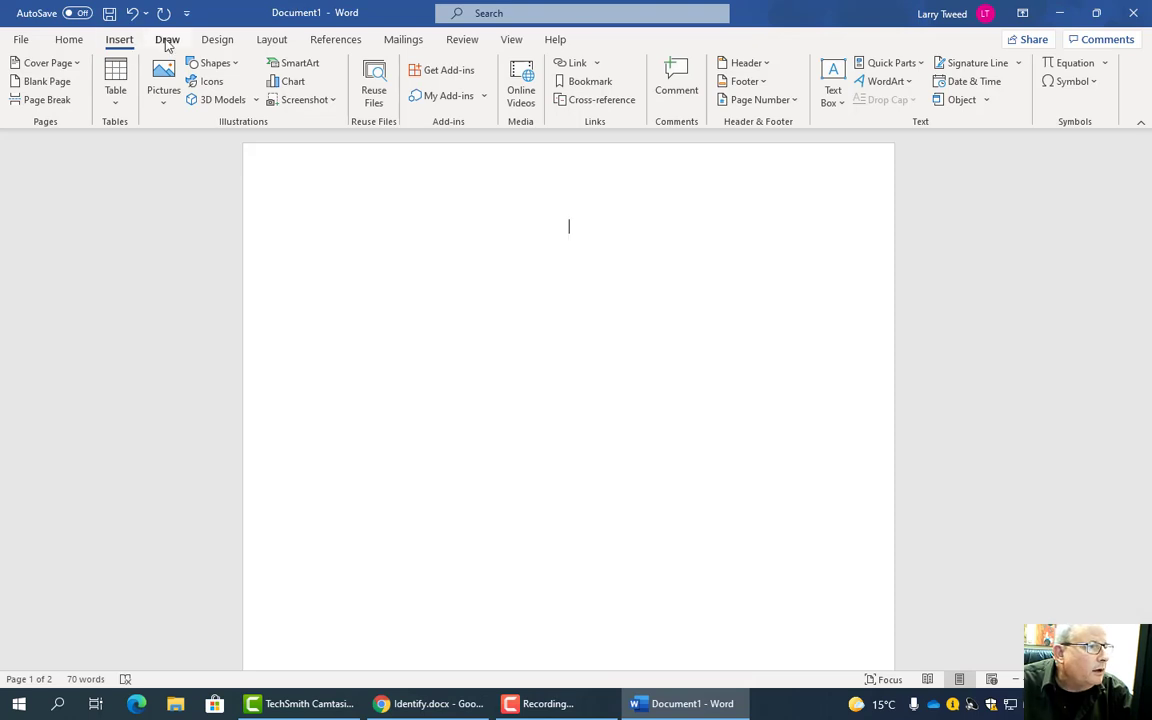
pyautogui.click(78, 41)
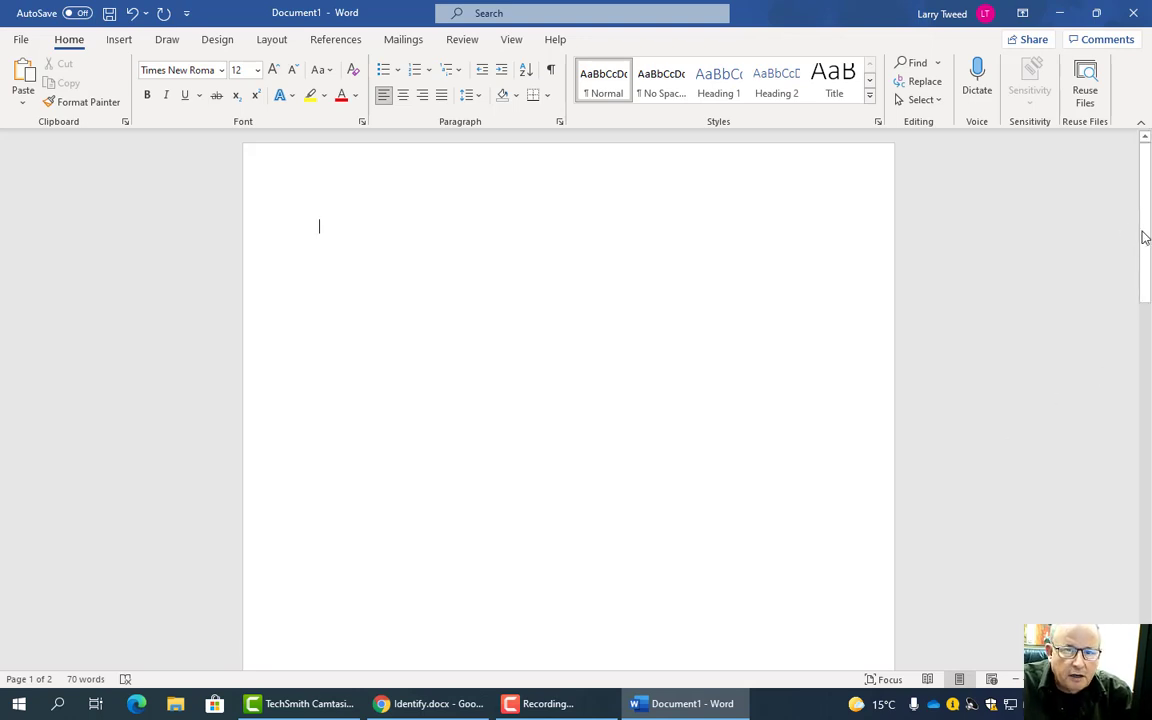
pyautogui.moveTo(1144, 234); pyautogui.dragTo(1121, 200)
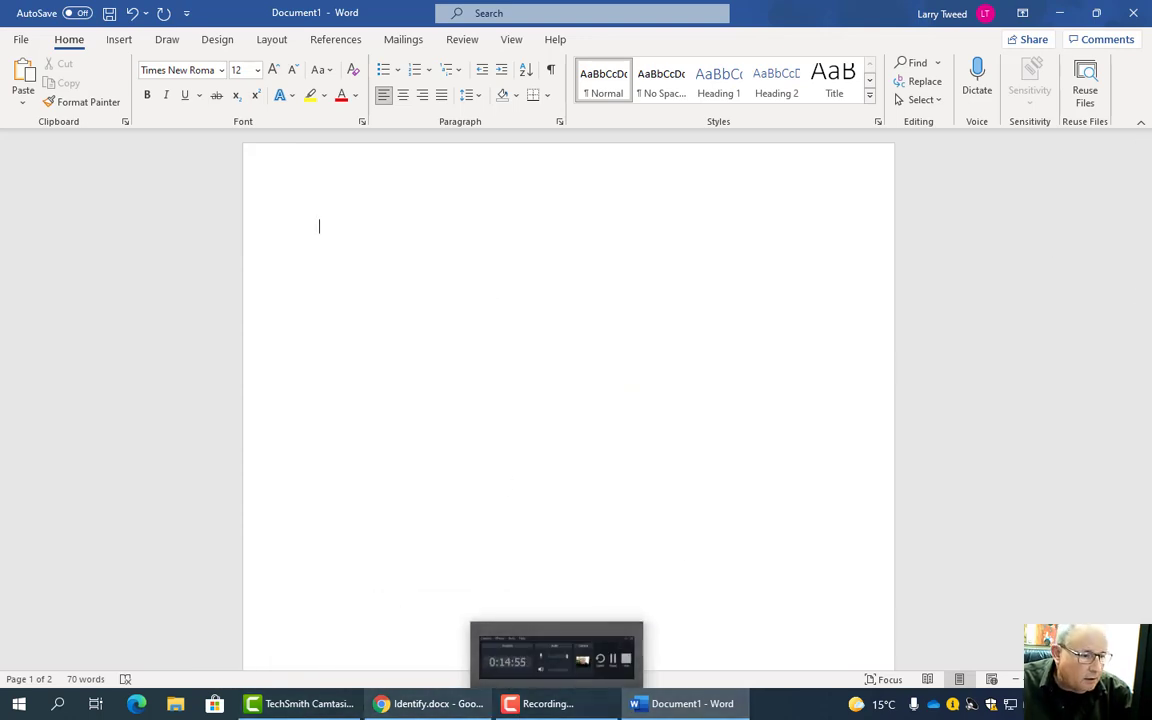
pyautogui.click(428, 713)
pyautogui.click(861, 16)
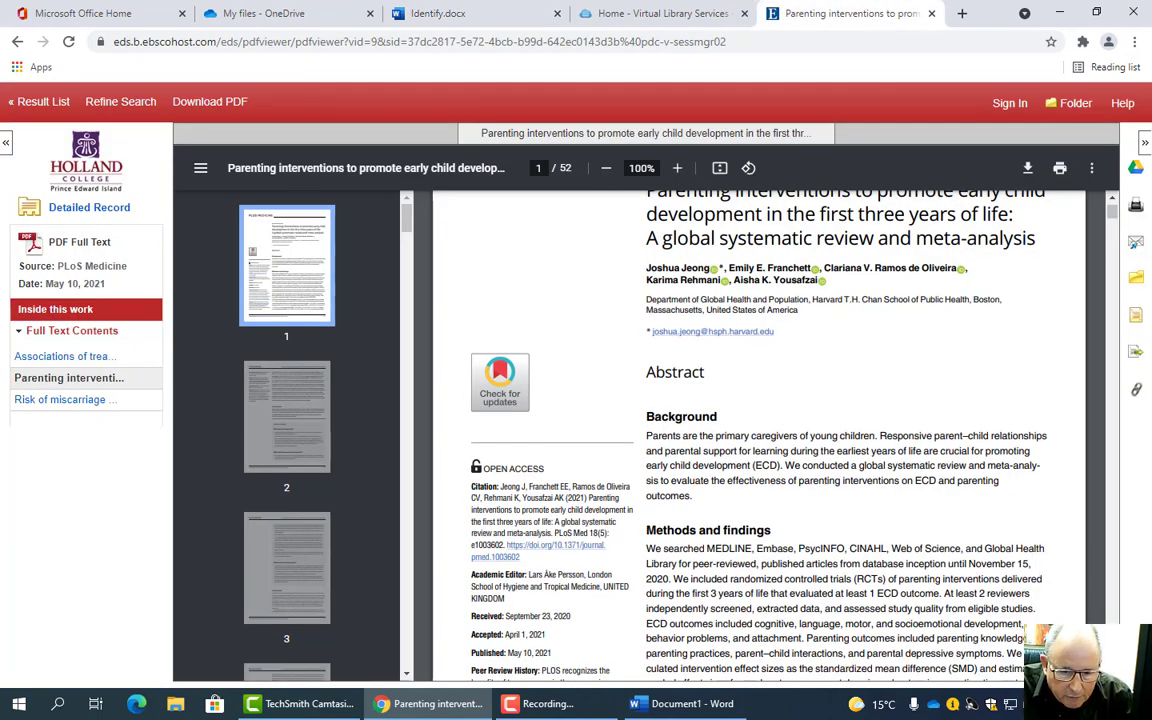
# - Copy the Background sentence 'Parents are the primary caregivers of young children' and return to Word
pyautogui.scroll(-1, 760, 430)
pyautogui.scroll(-4, 760, 430)
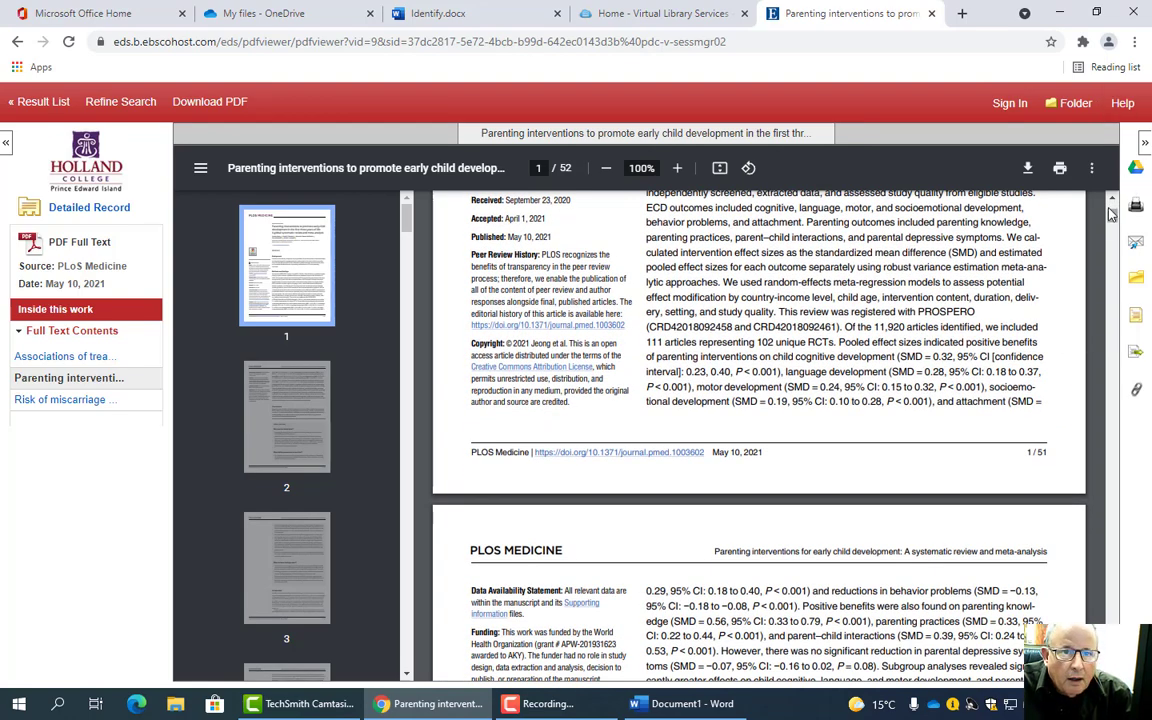
pyautogui.scroll(2, 787, 277)
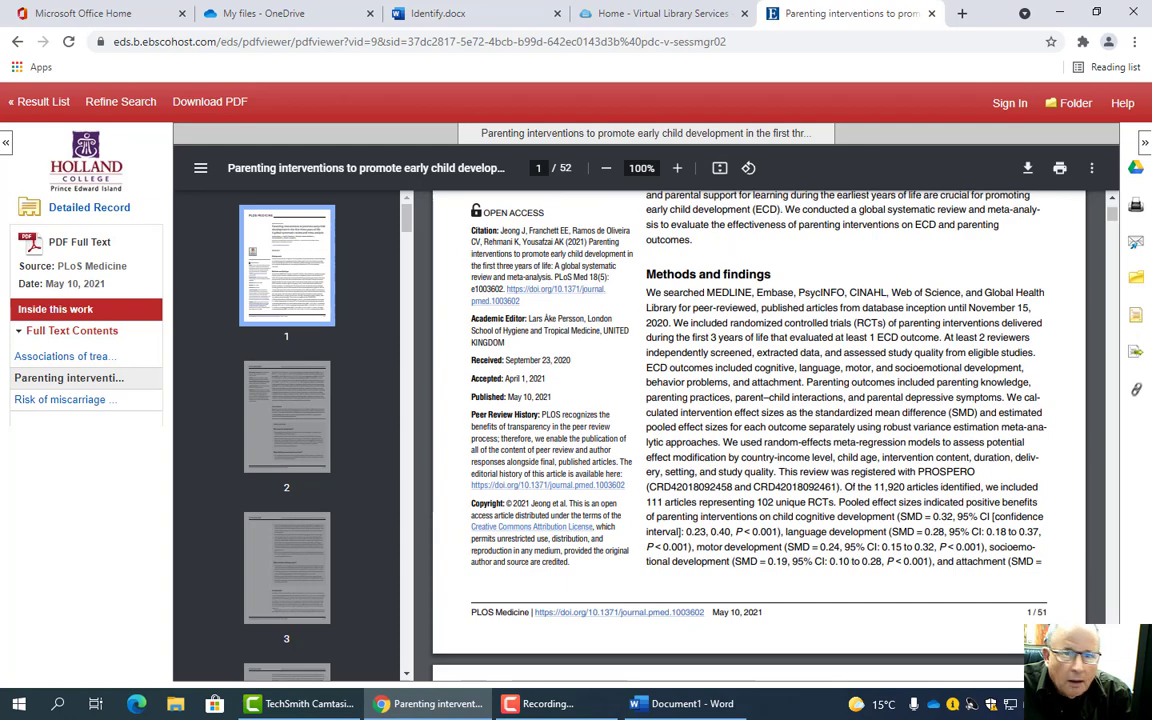
pyautogui.scroll(3, 1113, 203)
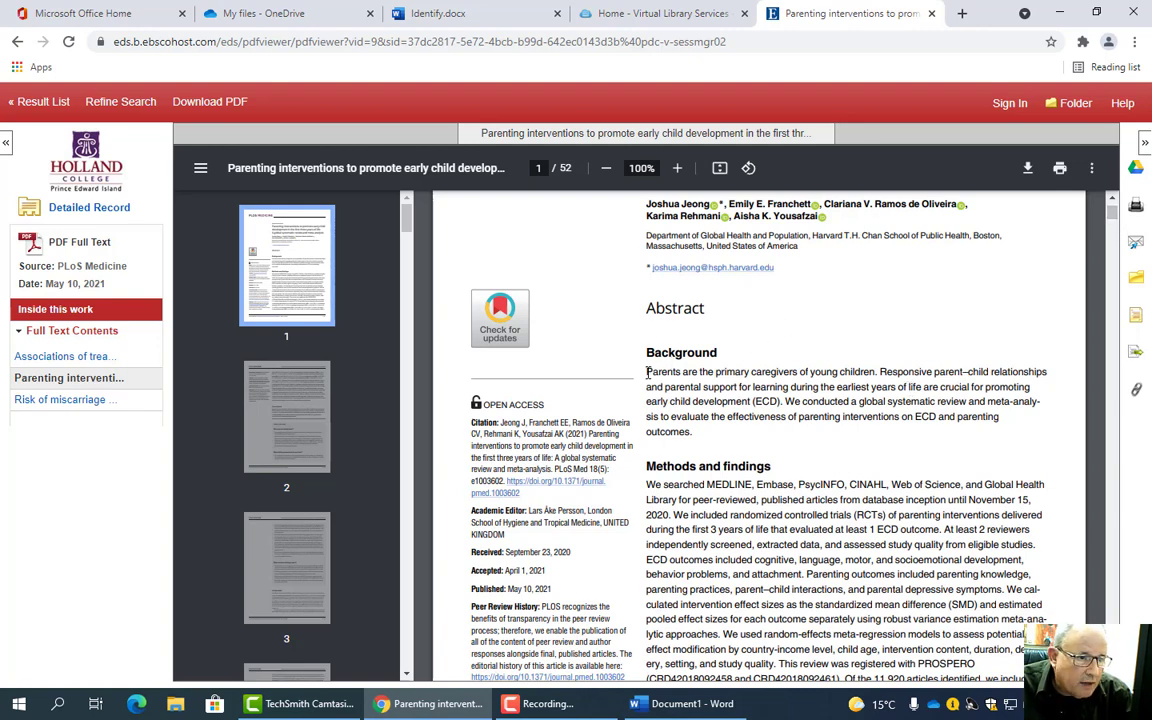
pyautogui.moveTo(652, 372); pyautogui.dragTo(860, 372)
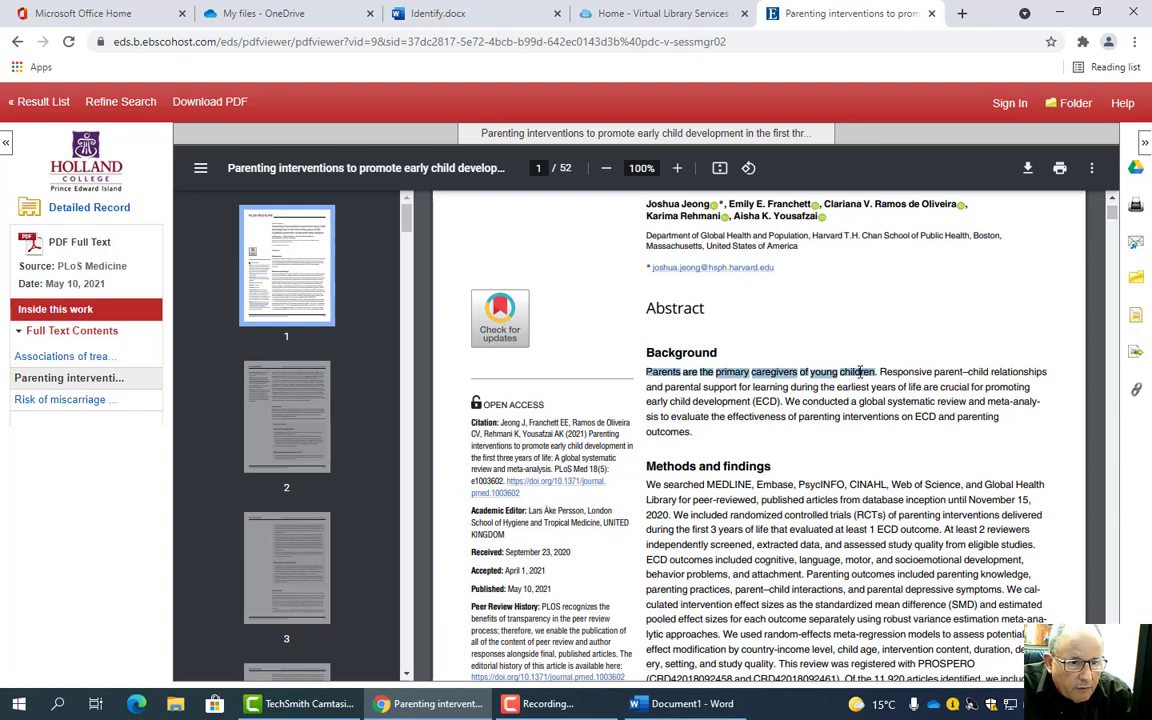
pyautogui.rightClick(803, 375)
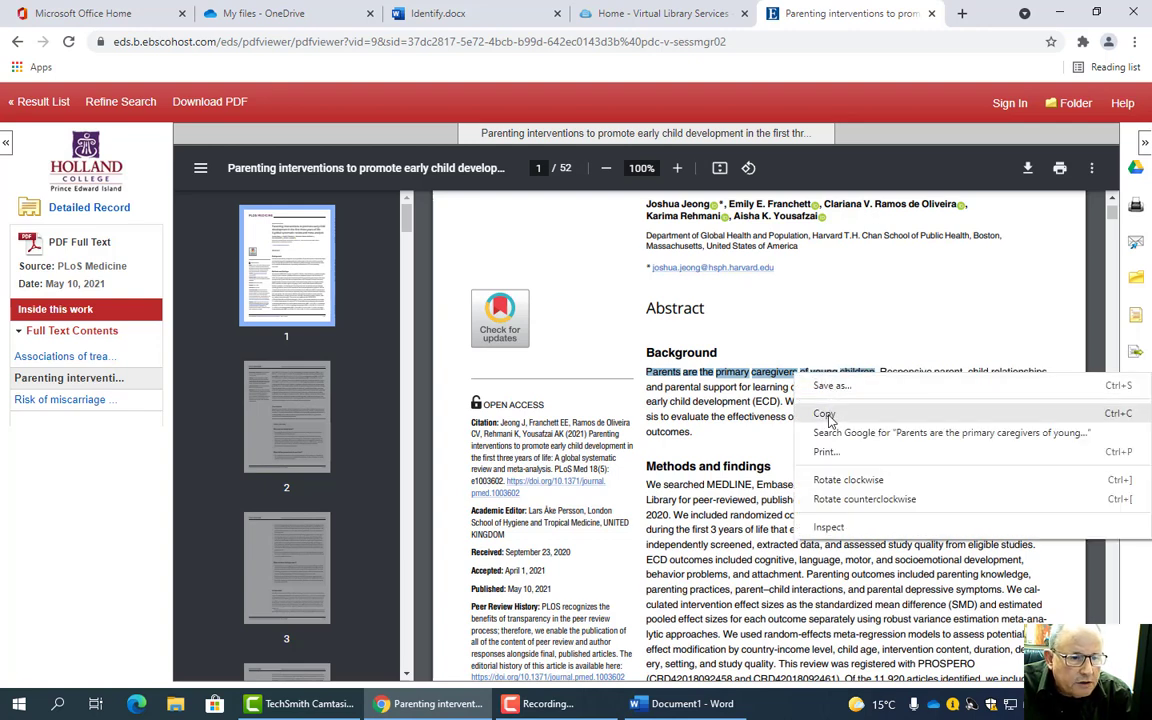
pyautogui.click(826, 415)
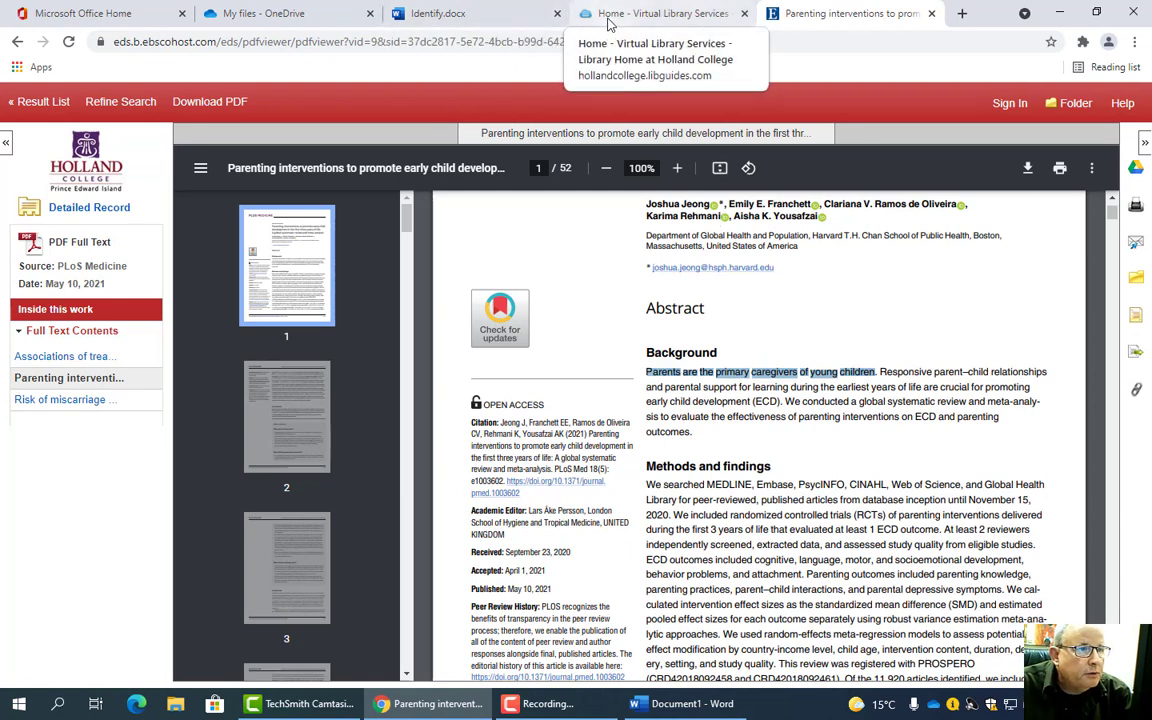
pyautogui.click(648, 703)
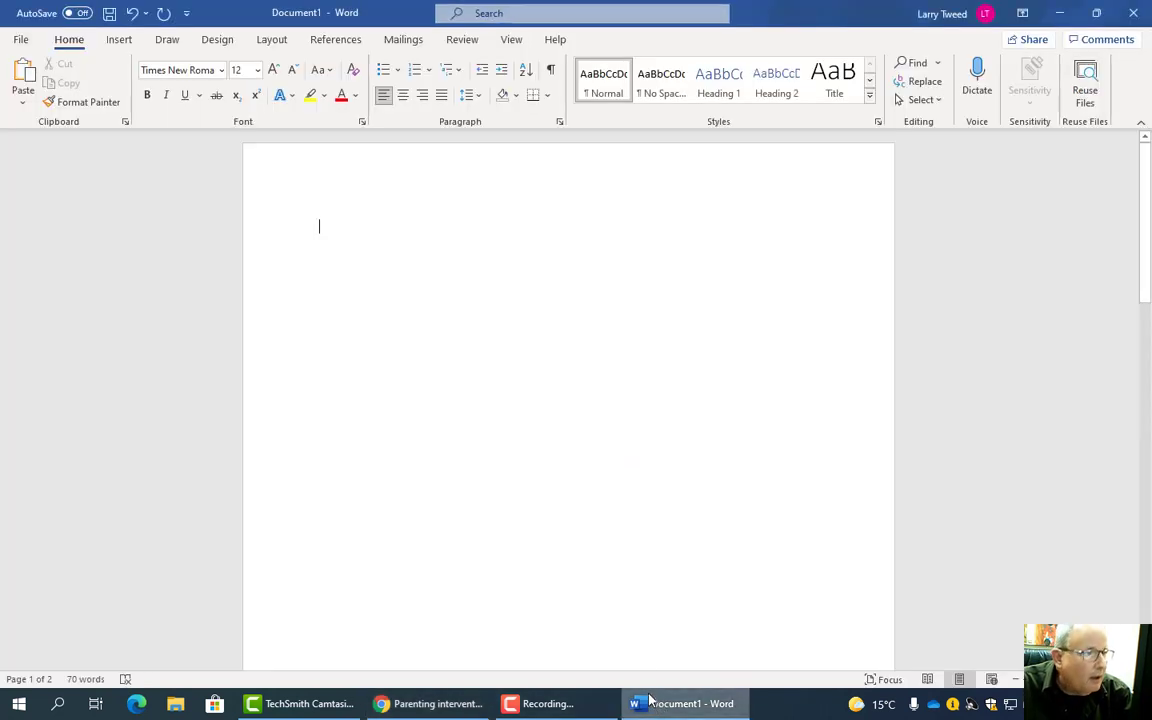
# - Paste the Parents sentence as plain text on the first page and wrap it in quotation marks
pyautogui.rightClick(340, 227)
pyautogui.click(427, 311)
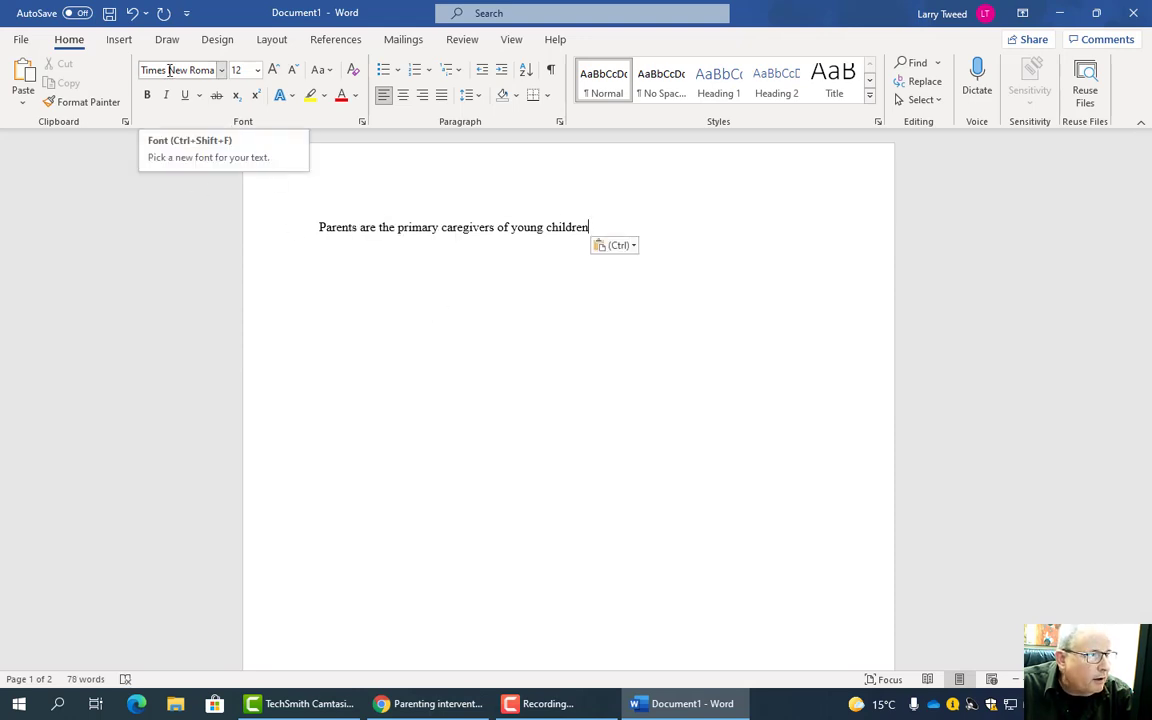
pyautogui.click(316, 227)
pyautogui.write('"')
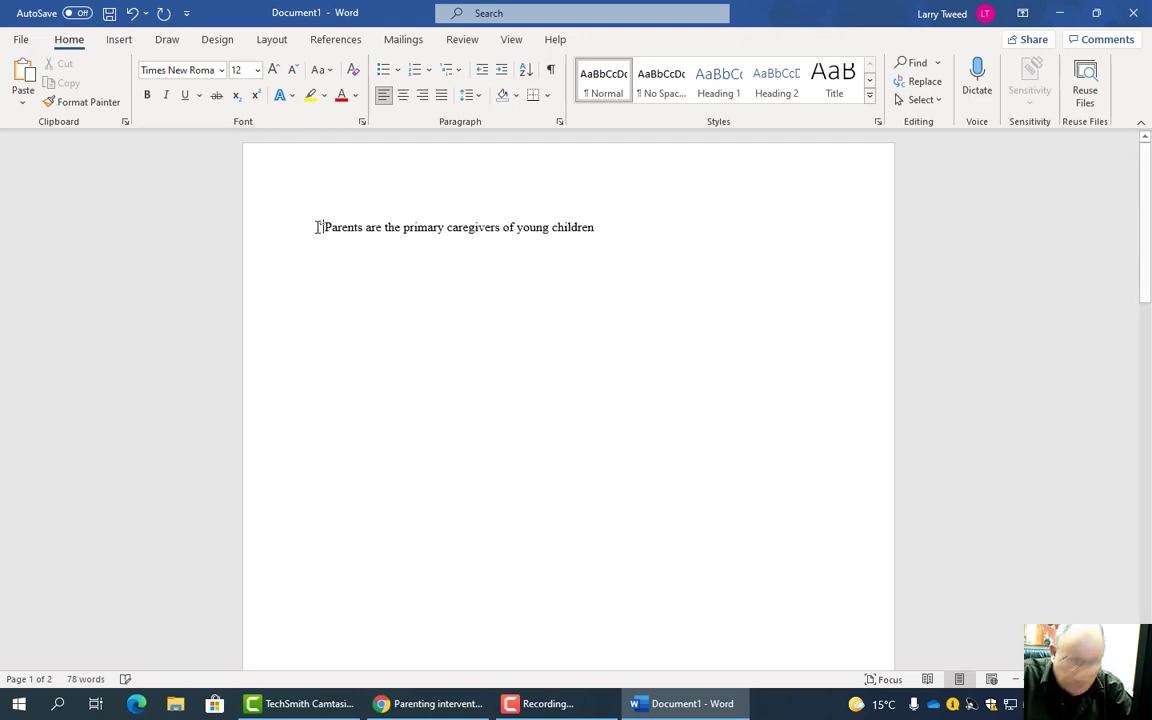
pyautogui.click(628, 228)
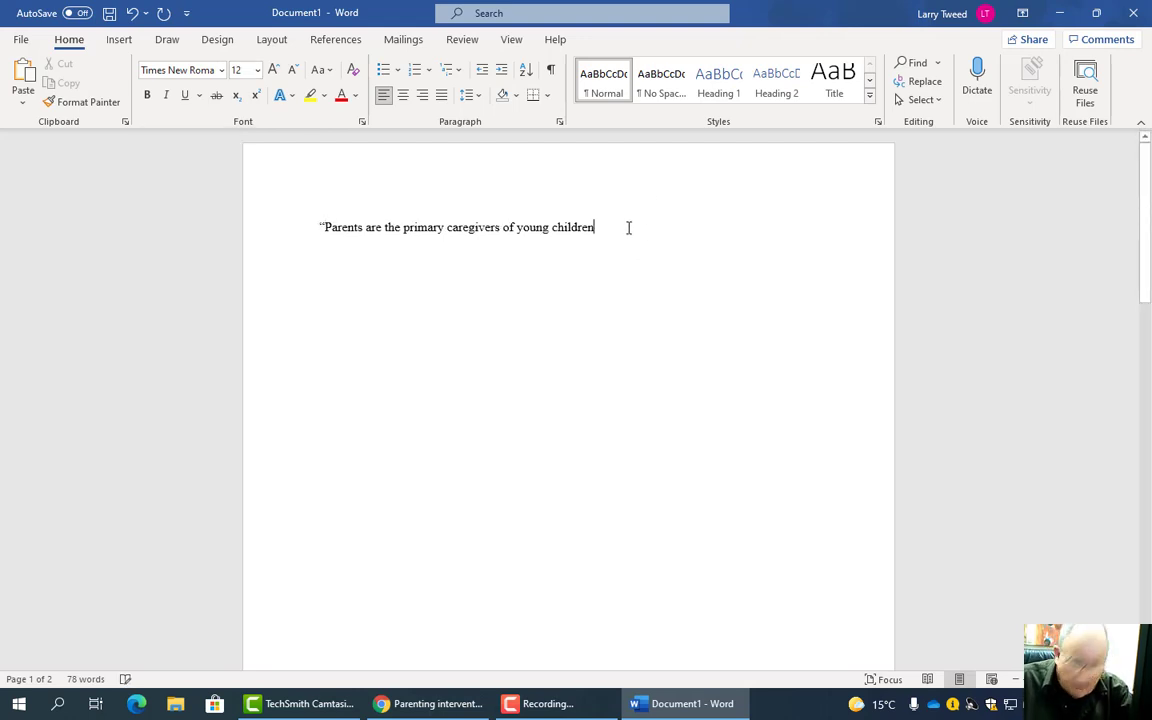
pyautogui.write('"')
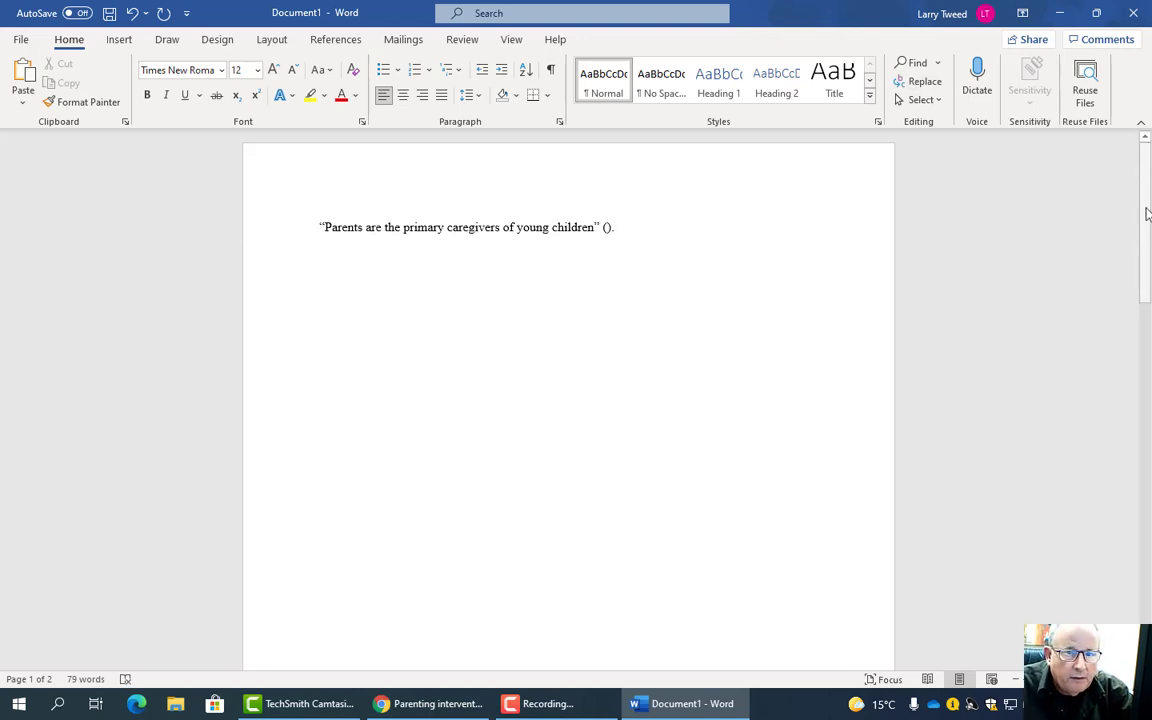
pyautogui.moveTo(1146, 212); pyautogui.dragTo(1146, 450)
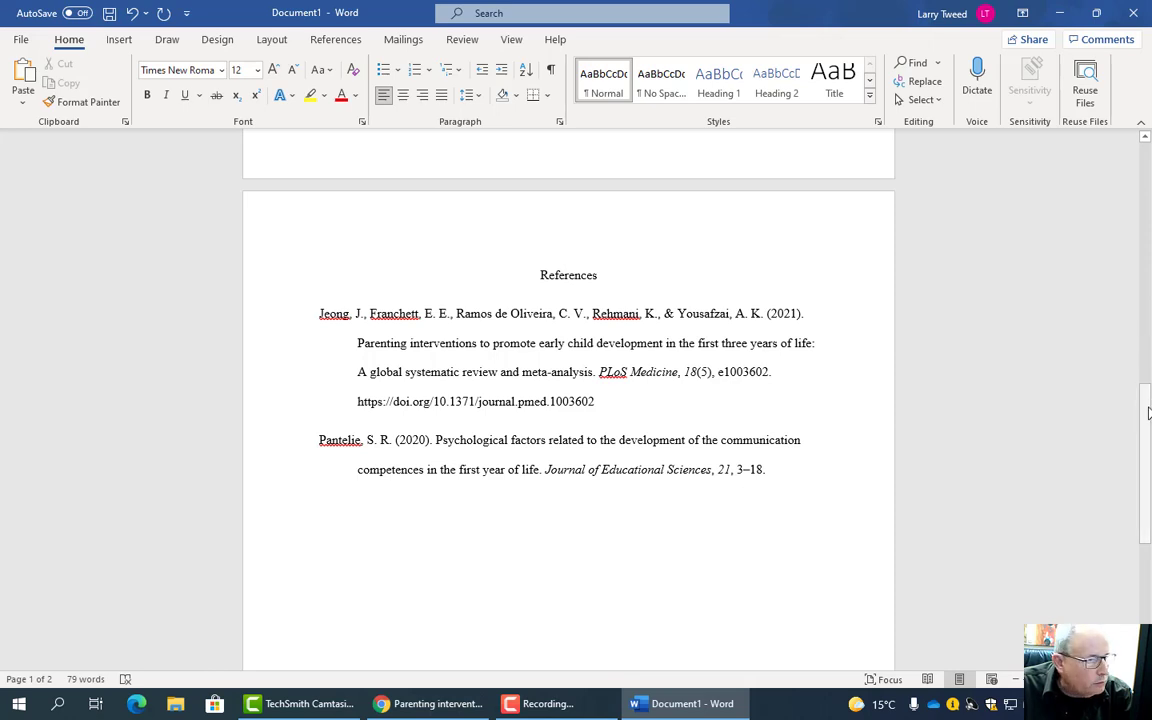
# - Copy the author surname Jeong from the document
pyautogui.doubleClick(330, 313)
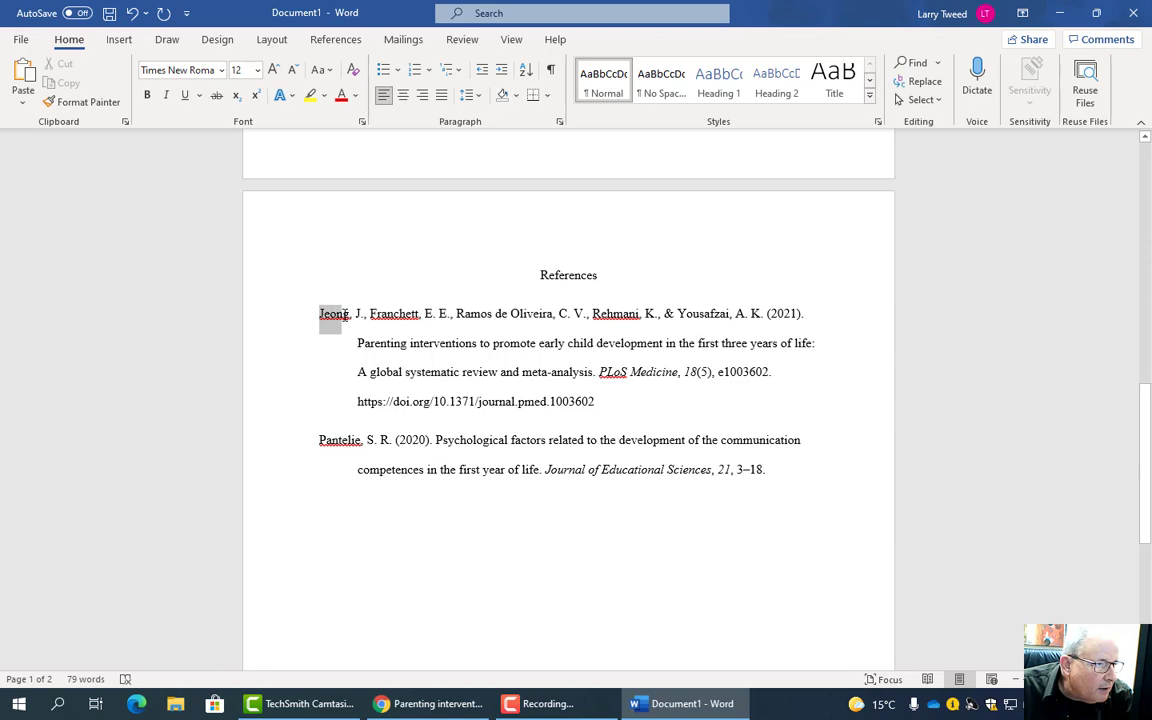
pyautogui.rightClick(338, 323)
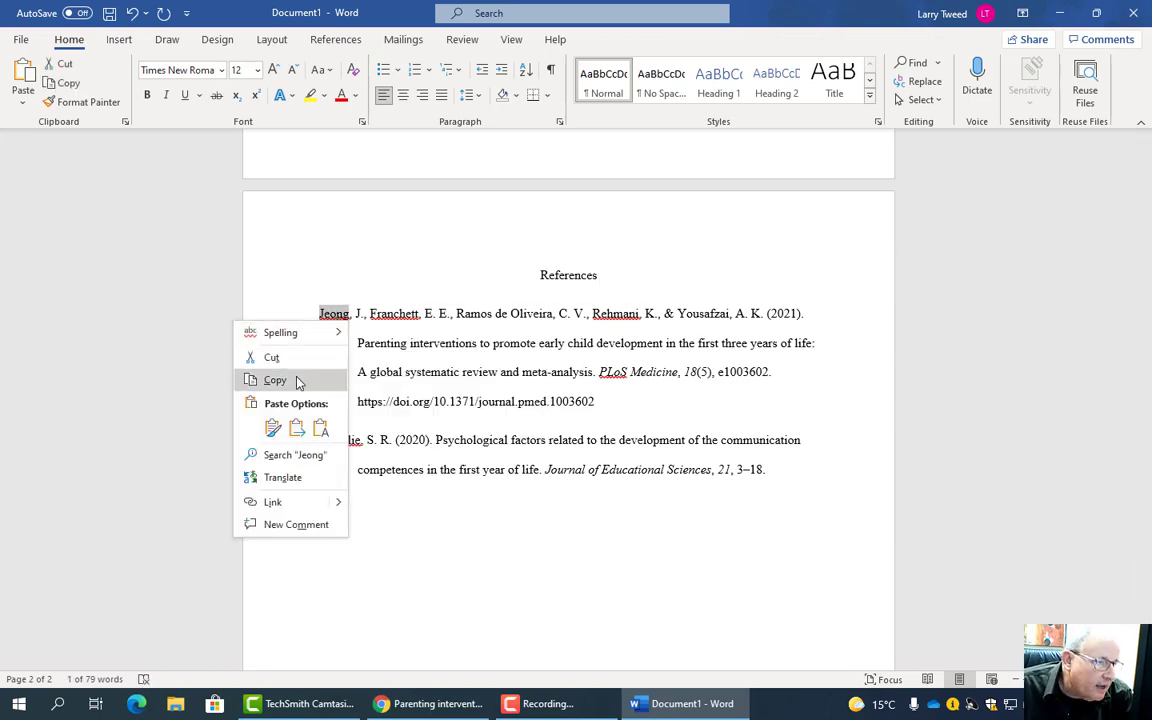
pyautogui.click(298, 382)
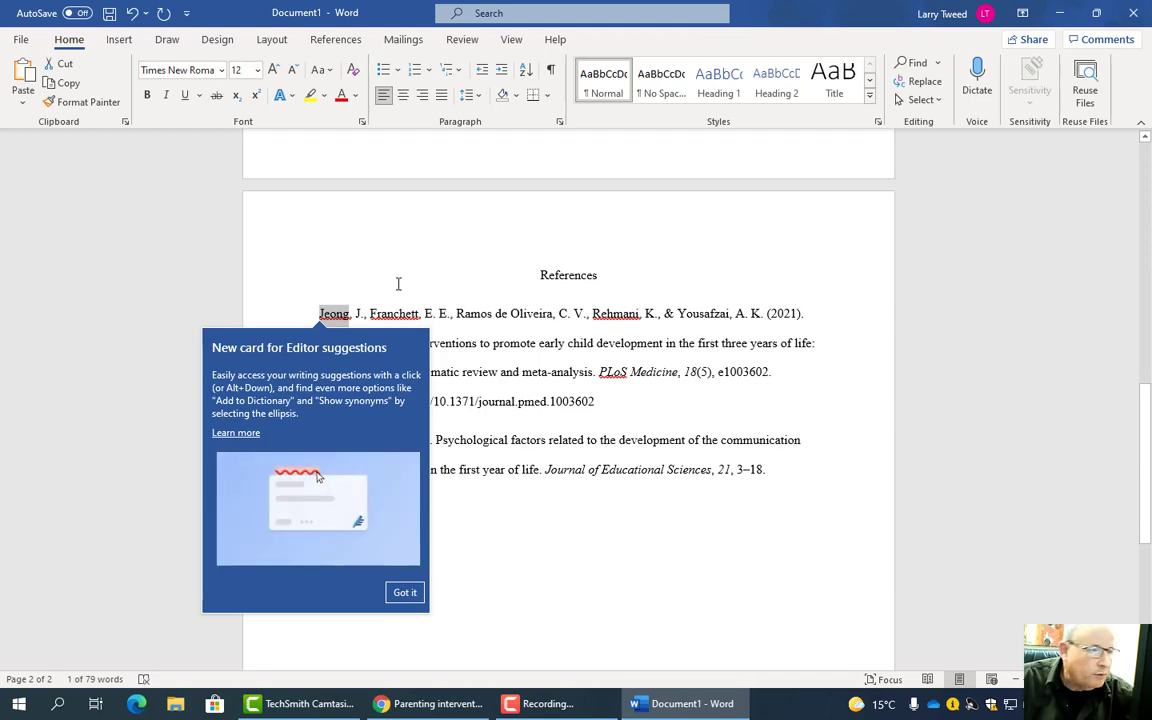
pyautogui.click(540, 275)
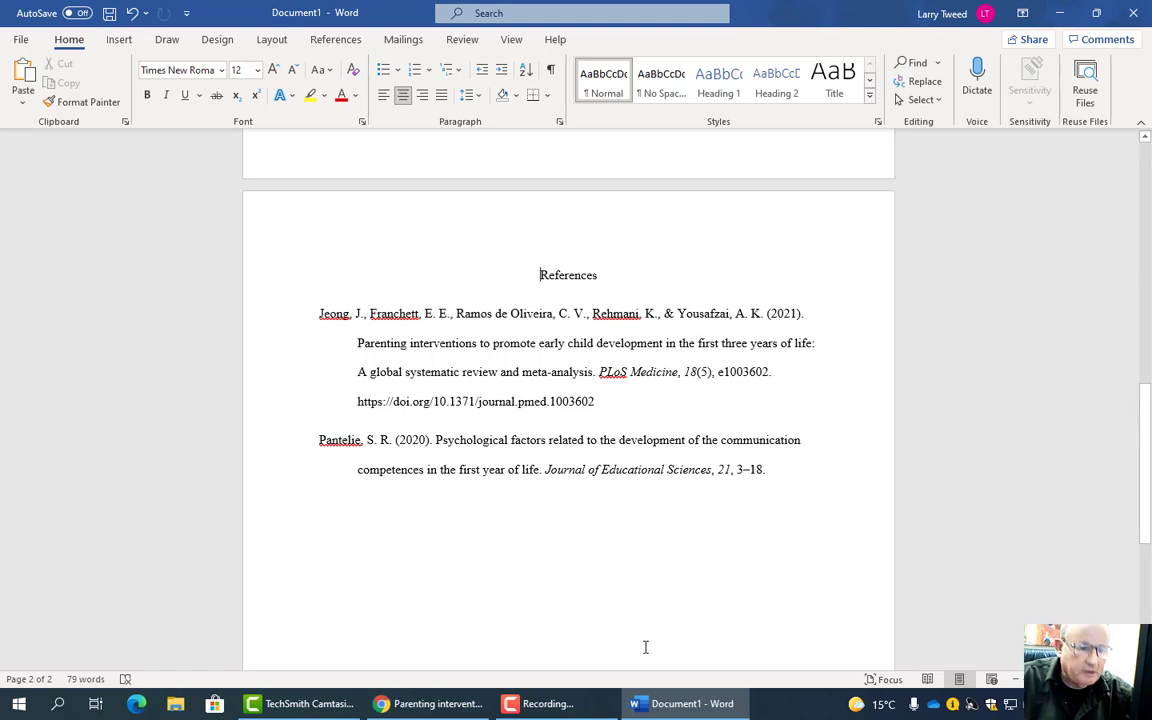
pyautogui.moveTo(1140, 473); pyautogui.dragTo(1090, 180)
# - Paste Jeong into the empty citation parentheses and begin typing 'et'
pyautogui.click(622, 231)
pyautogui.press('Left')
pyautogui.press('Left')
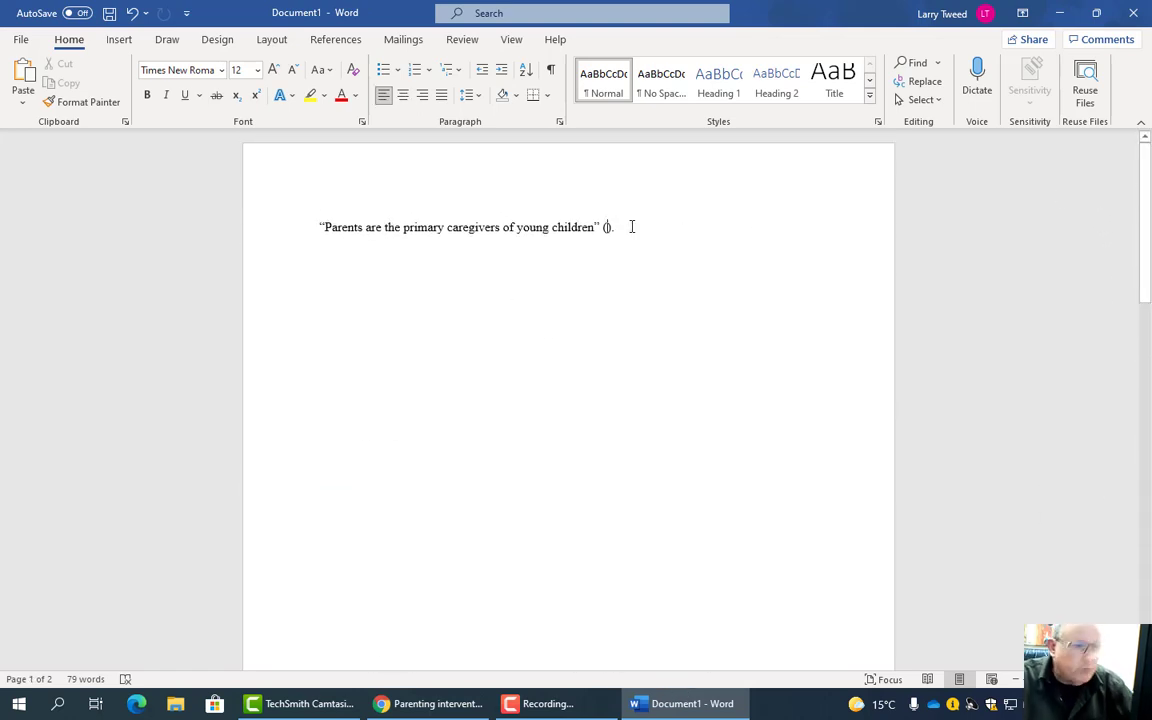
pyautogui.hotkey('ctrl', 'v')
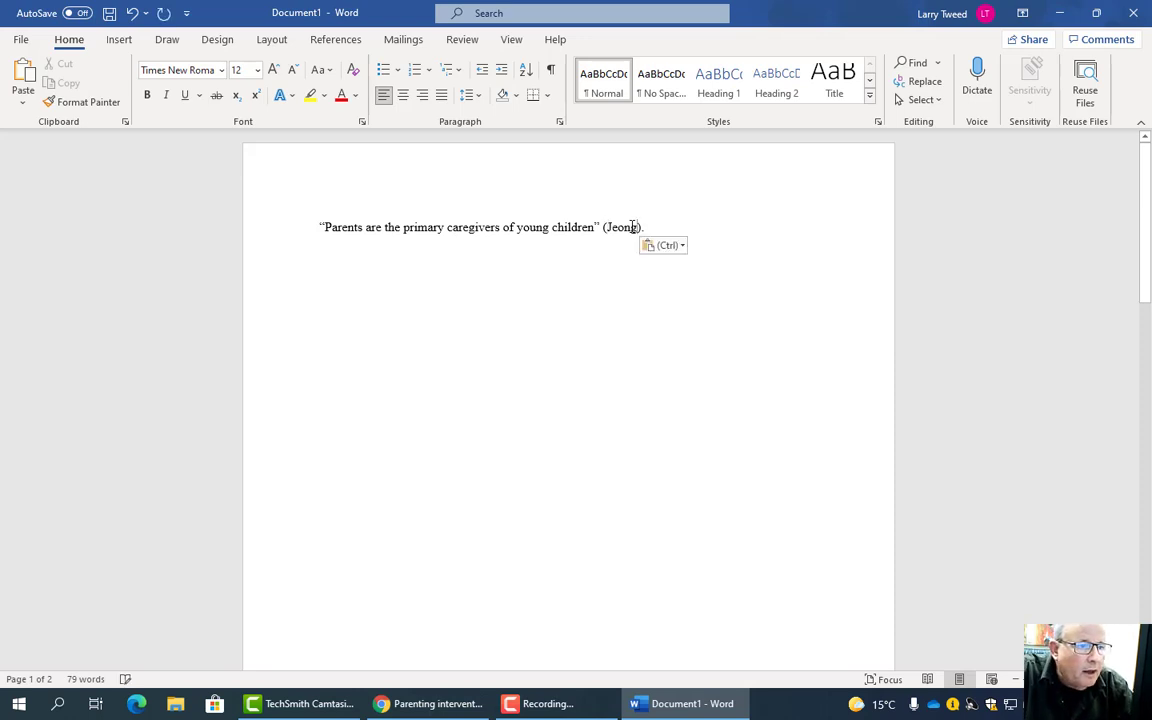
pyautogui.write('et al.,')
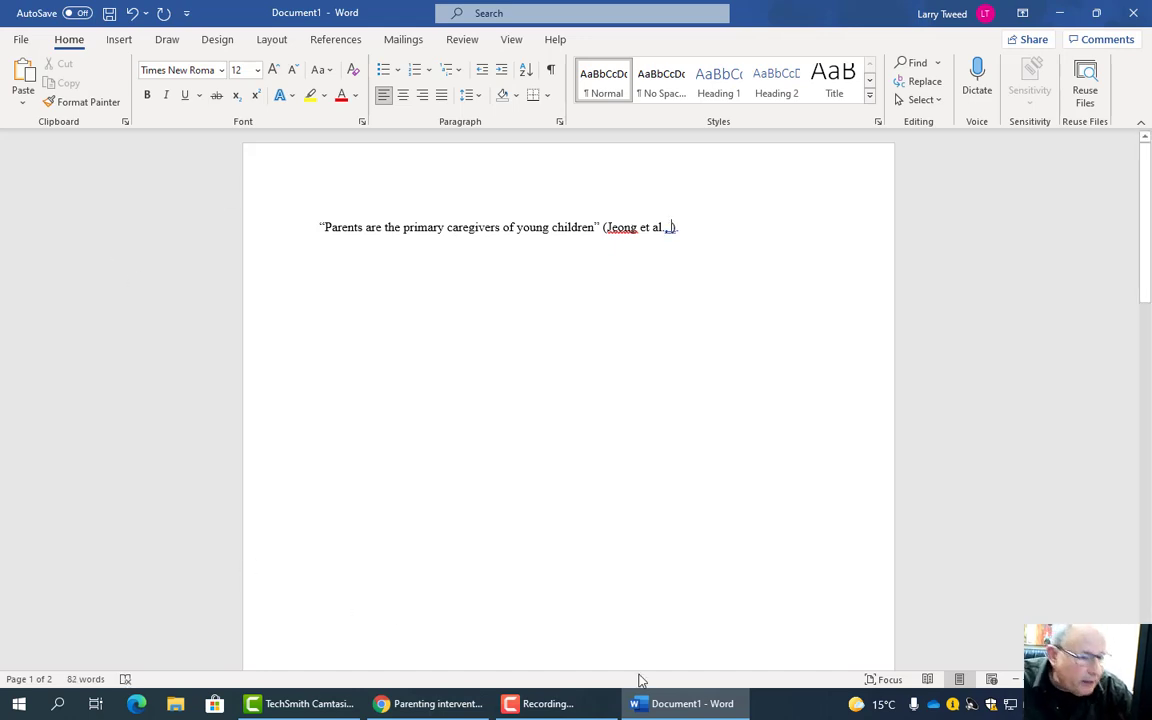
# - Recheck the Jeong article PDF for the citation details
pyautogui.click(440, 703)
pyautogui.scroll(-5, 916, 447)
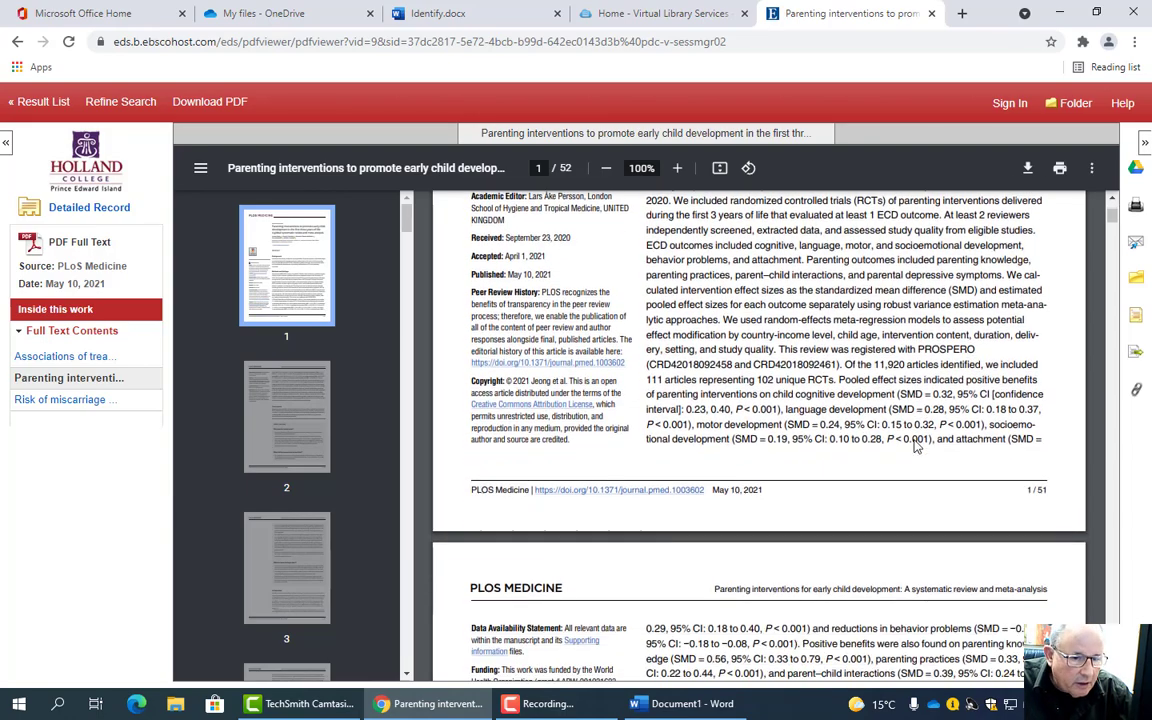
pyautogui.scroll(5, 1059, 309)
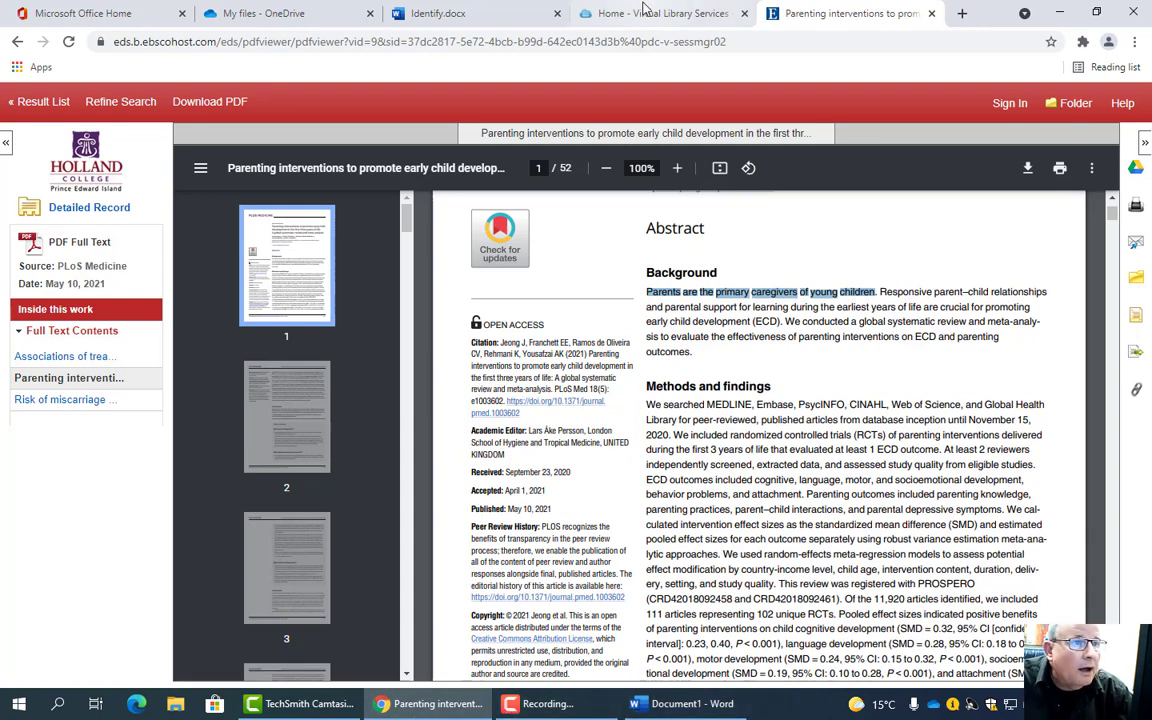
# - Finish the citation as (Jeong et al., 2021, p. 1), check References, and return to the PDF
pyautogui.click(683, 704)
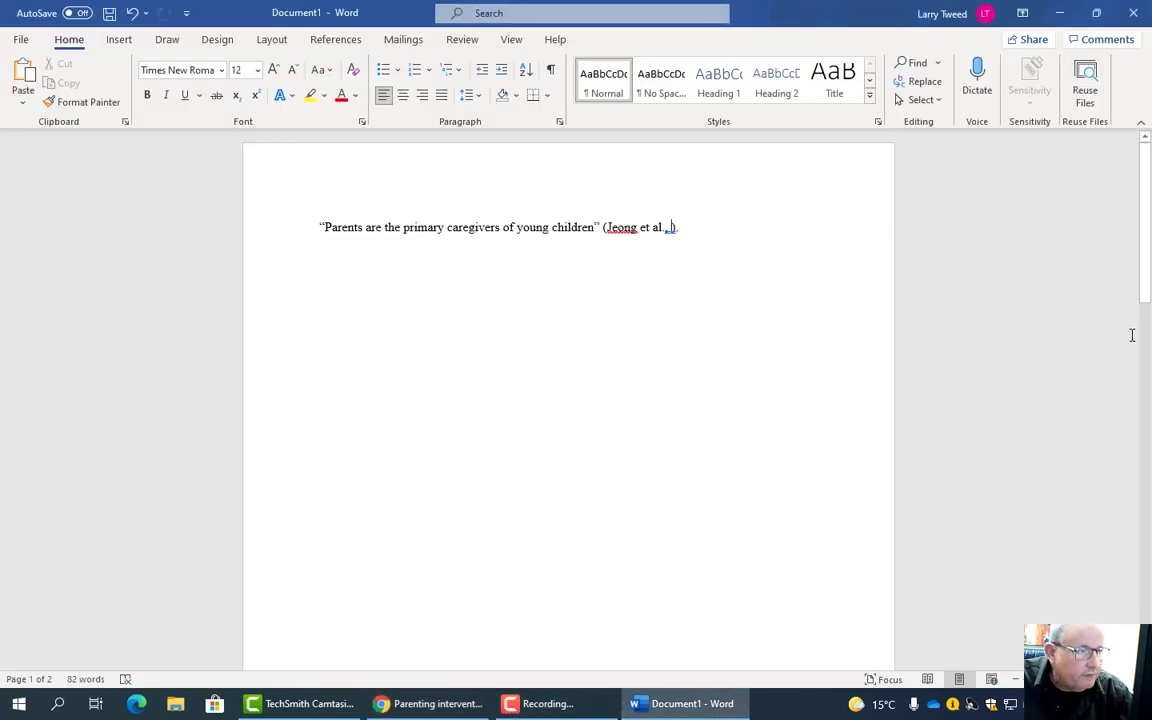
pyautogui.moveTo(1146, 252); pyautogui.dragTo(1146, 500)
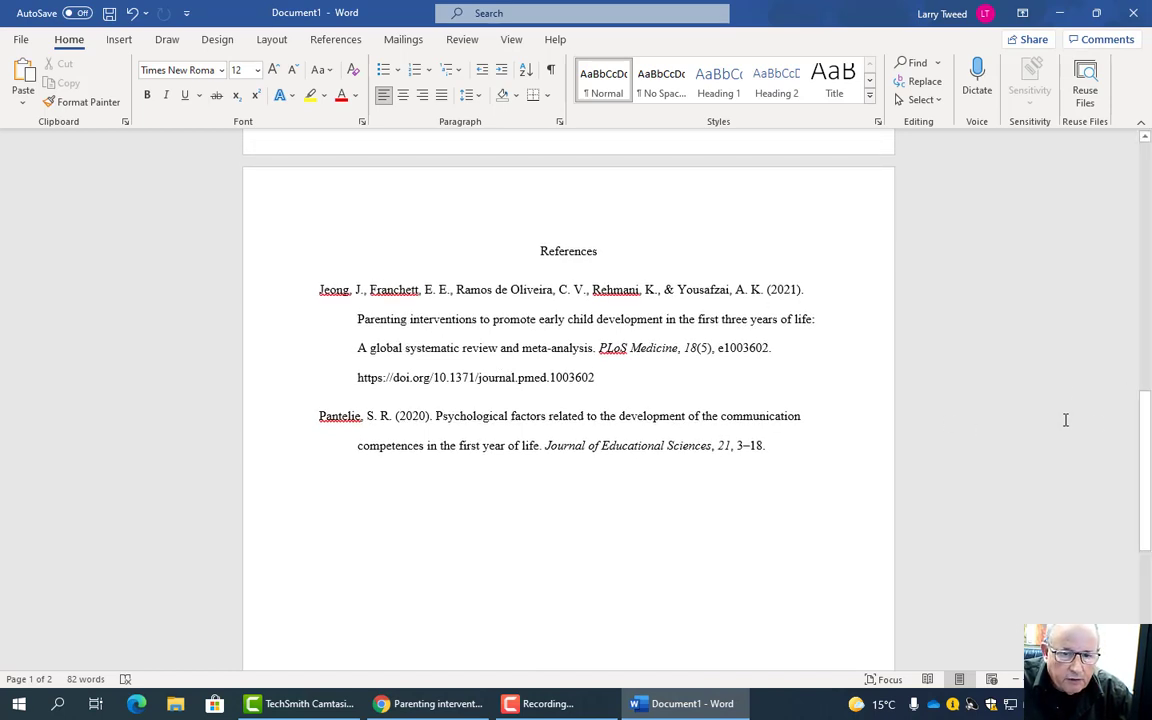
pyautogui.moveTo(1145, 424); pyautogui.dragTo(1083, 147)
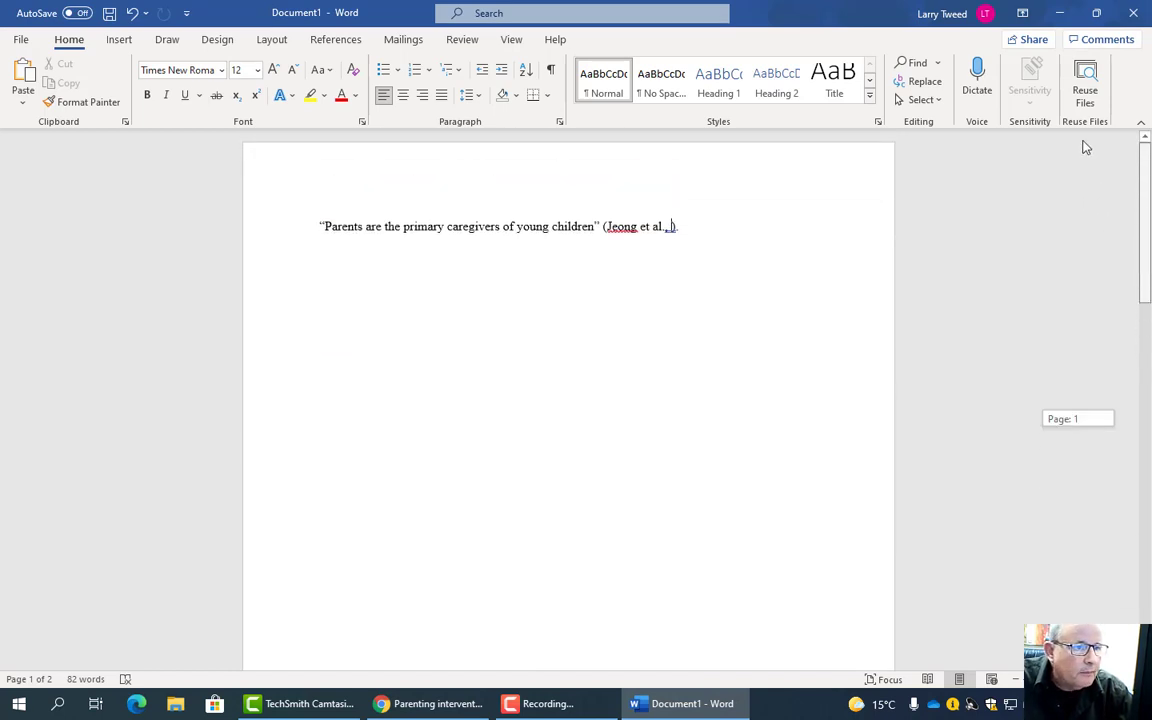
pyautogui.write('2021,')
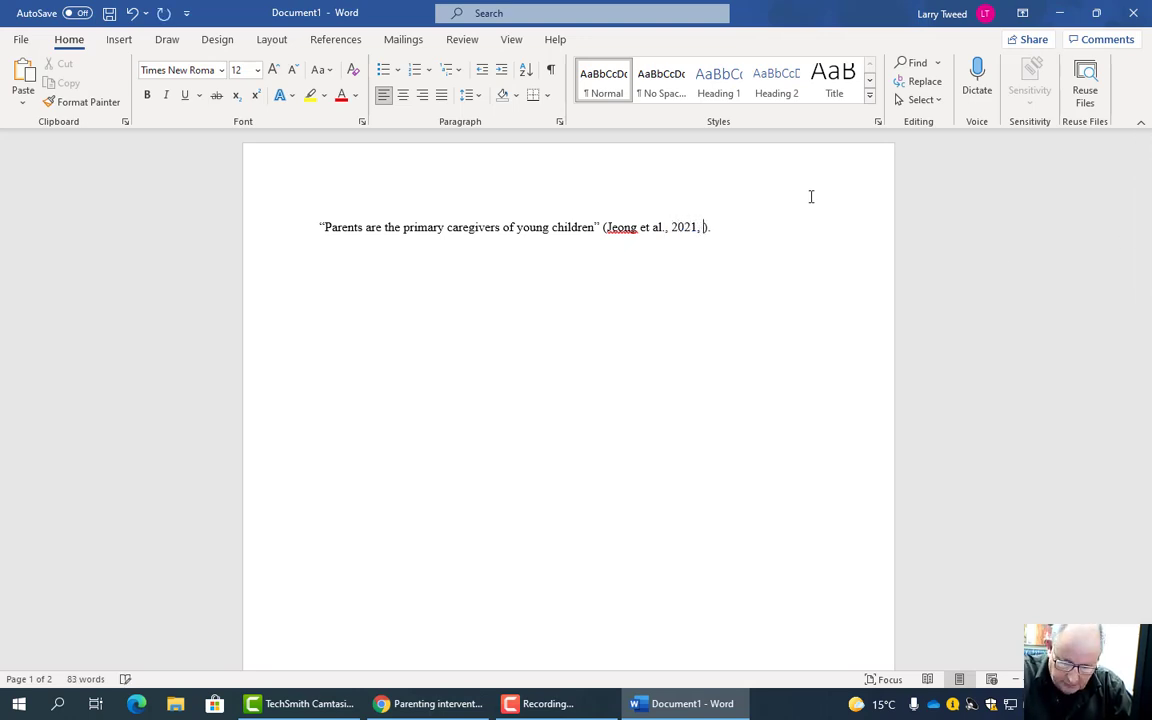
pyautogui.write('p. 1')
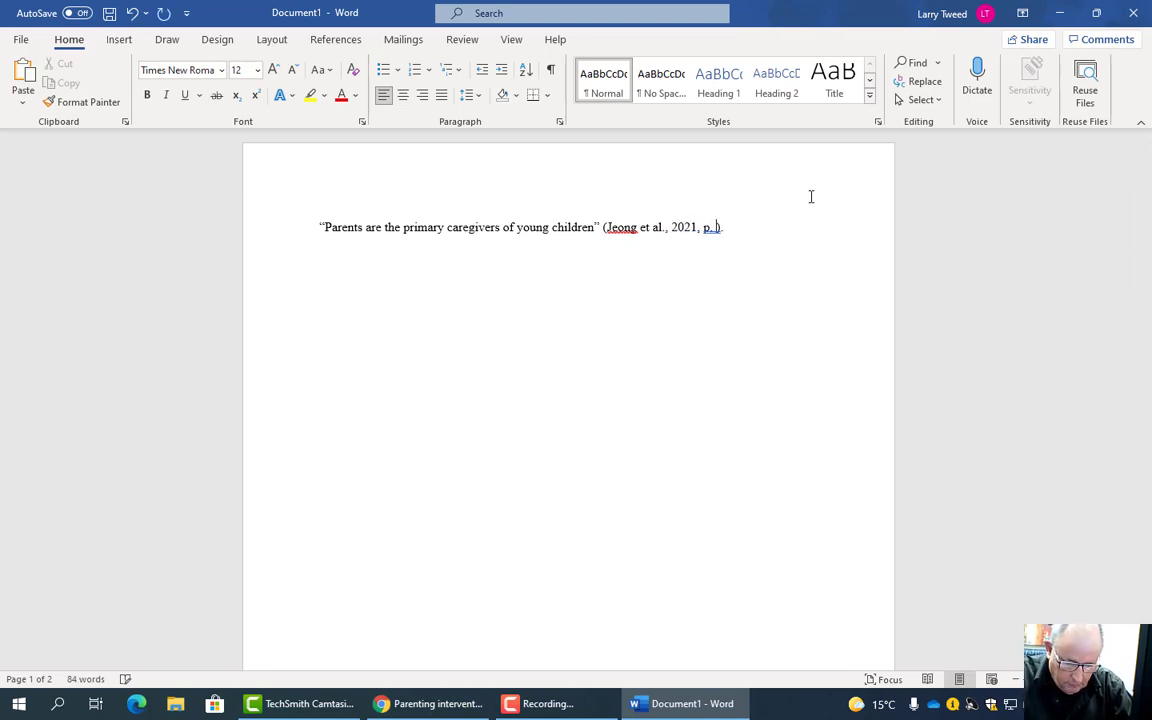
pyautogui.write(')')
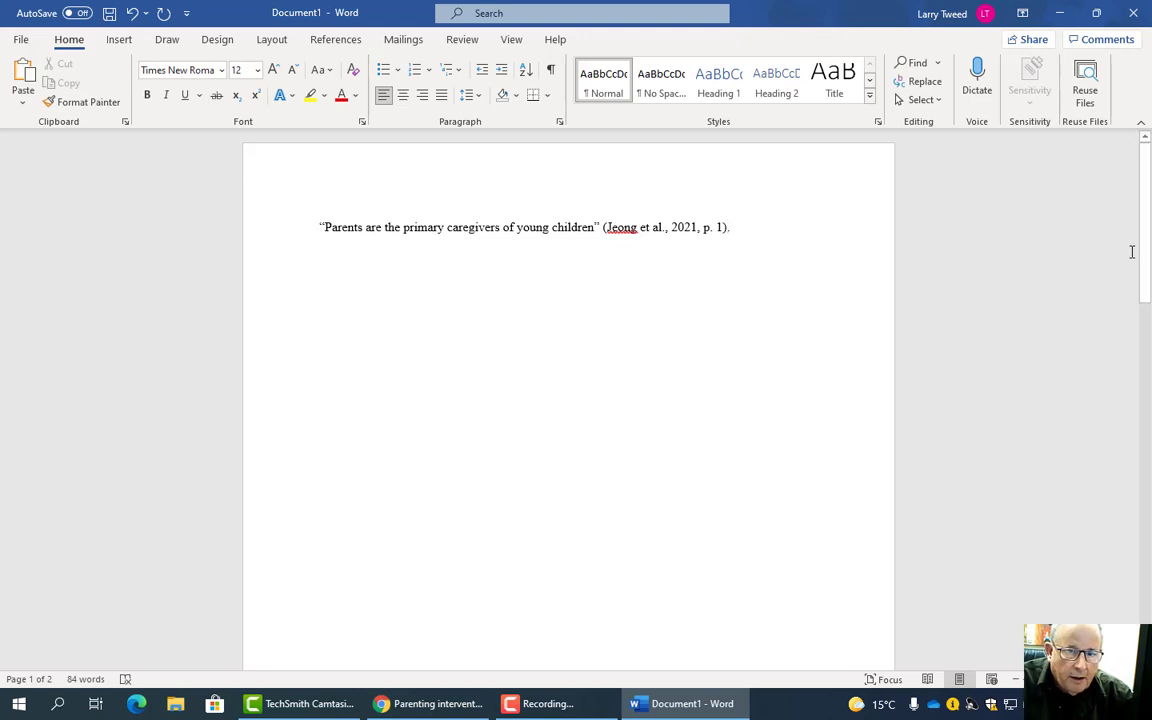
pyautogui.moveTo(1147, 265); pyautogui.dragTo(1147, 477)
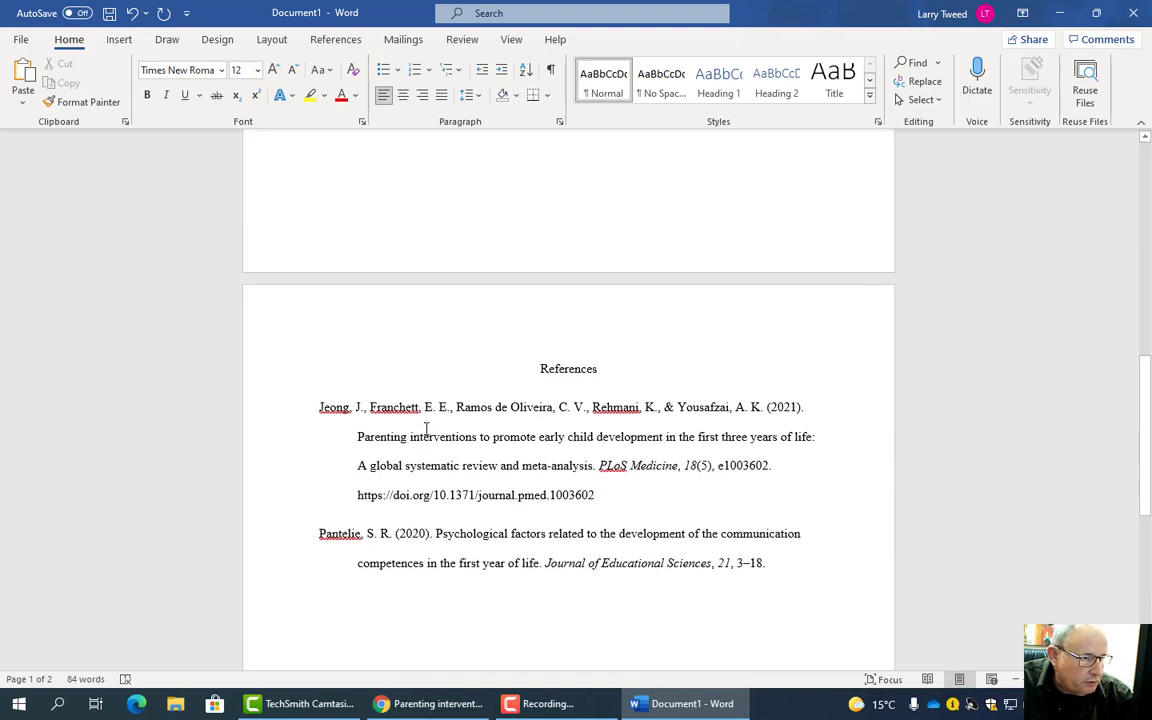
pyautogui.moveTo(1147, 400); pyautogui.dragTo(1137, 185)
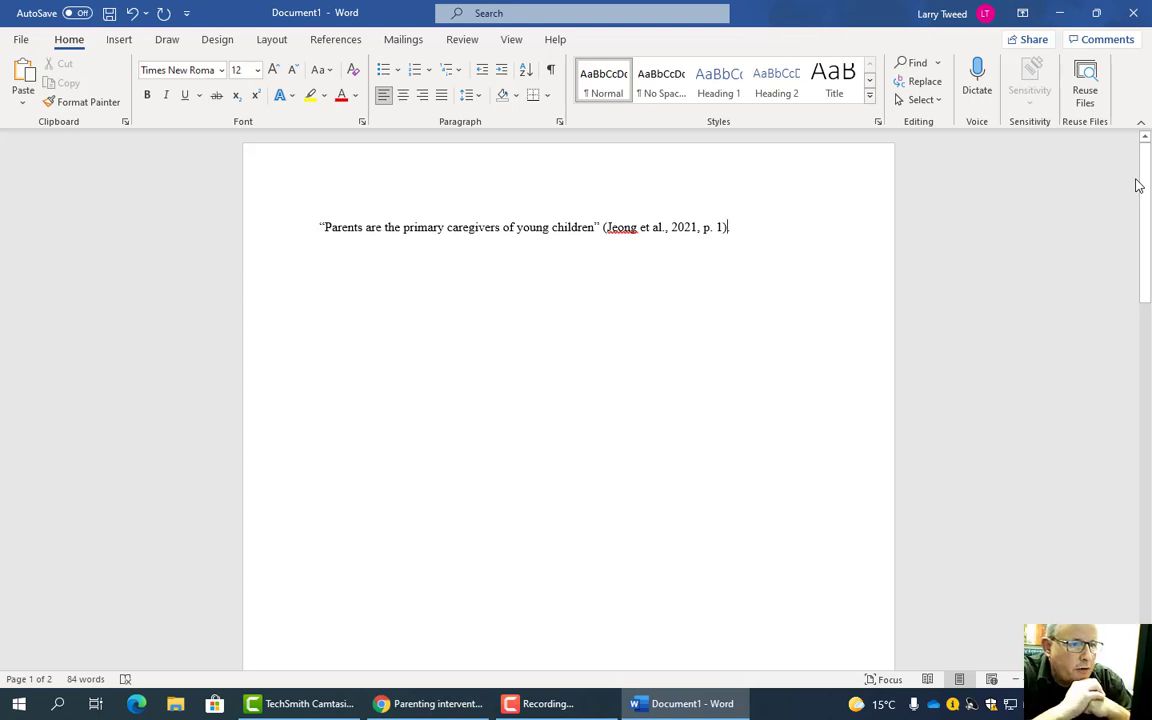
pyautogui.write('.')
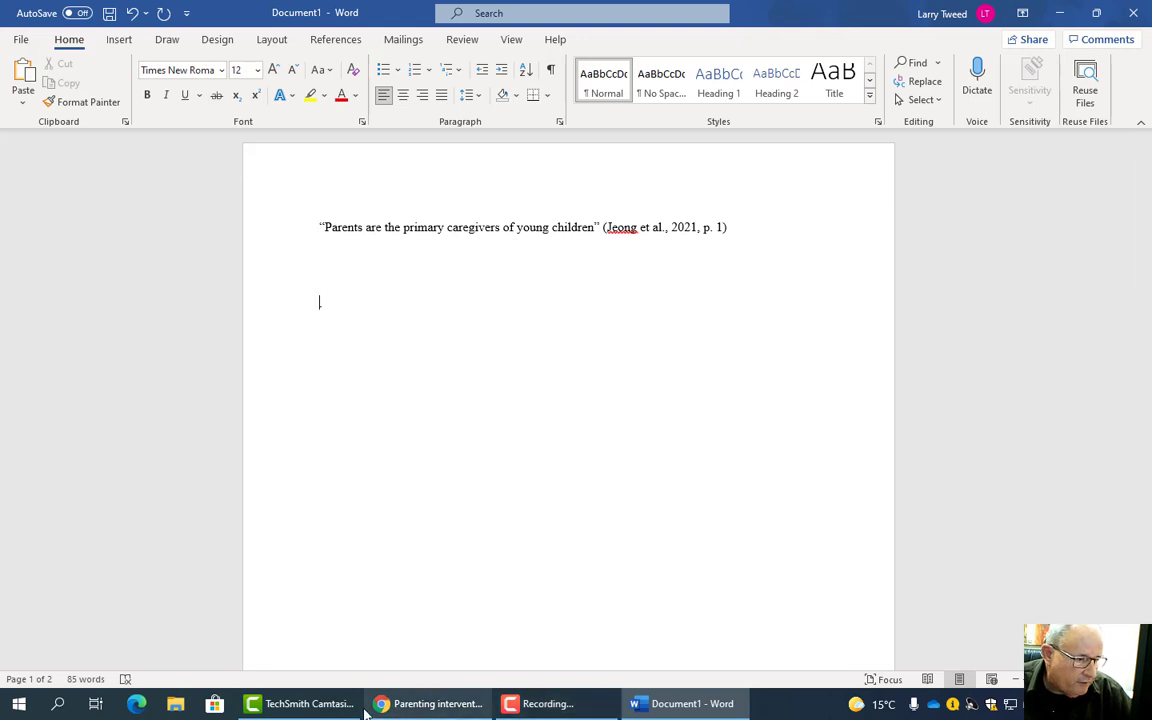
pyautogui.click(422, 704)
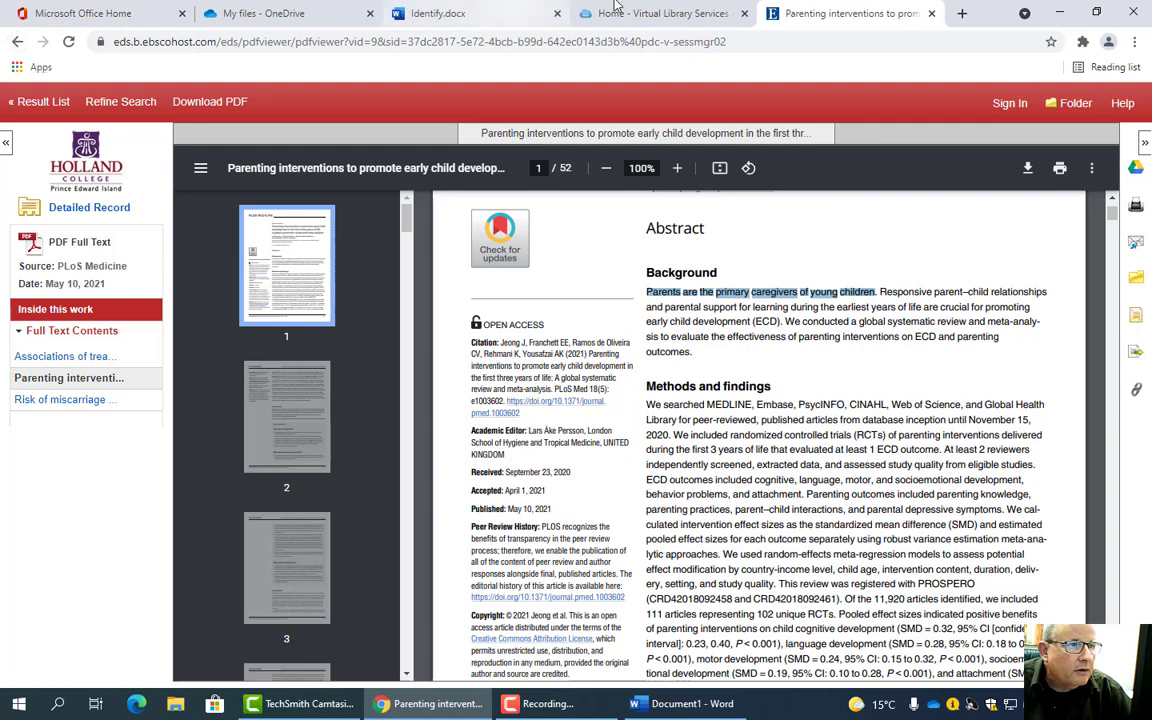
# - Go back to Advanced Search and rerun the child attachment search
pyautogui.click(18, 42)
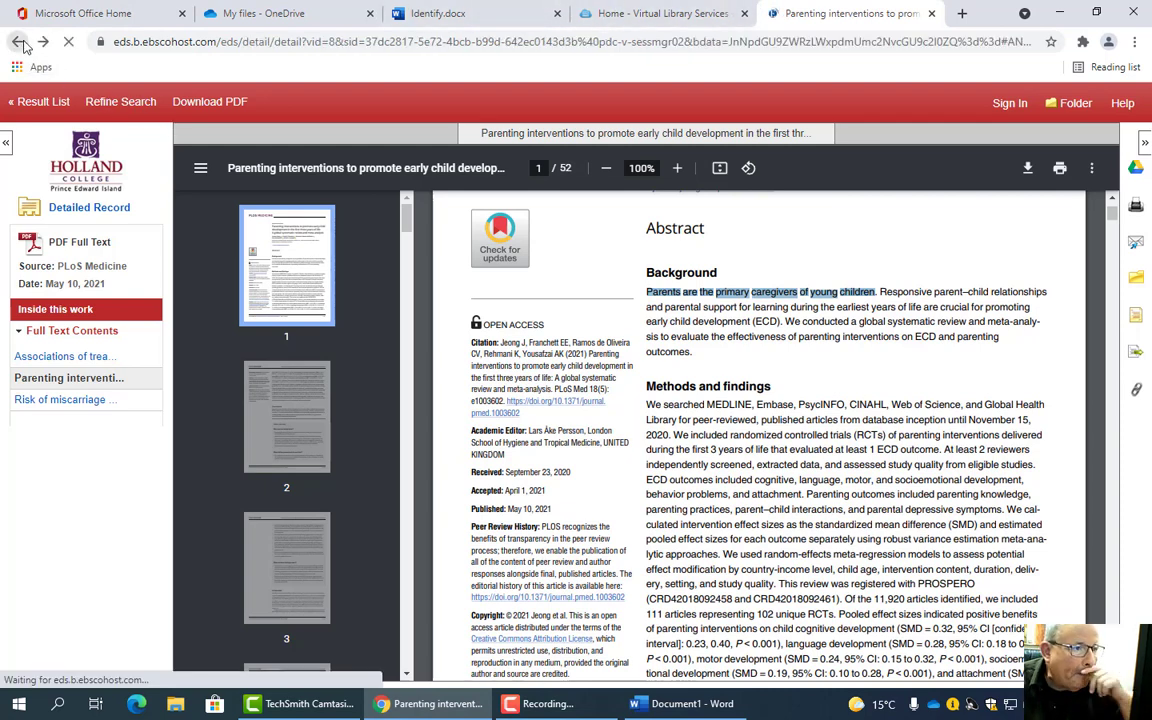
pyautogui.click(19, 42)
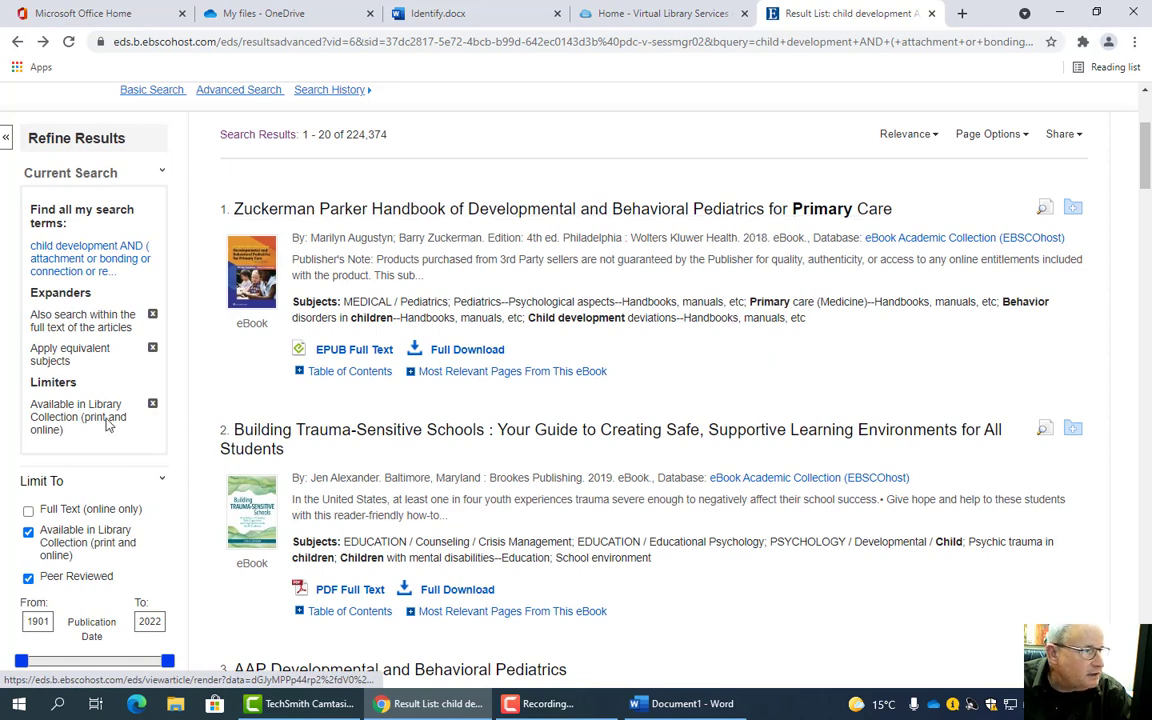
pyautogui.scroll(-2, 124, 388)
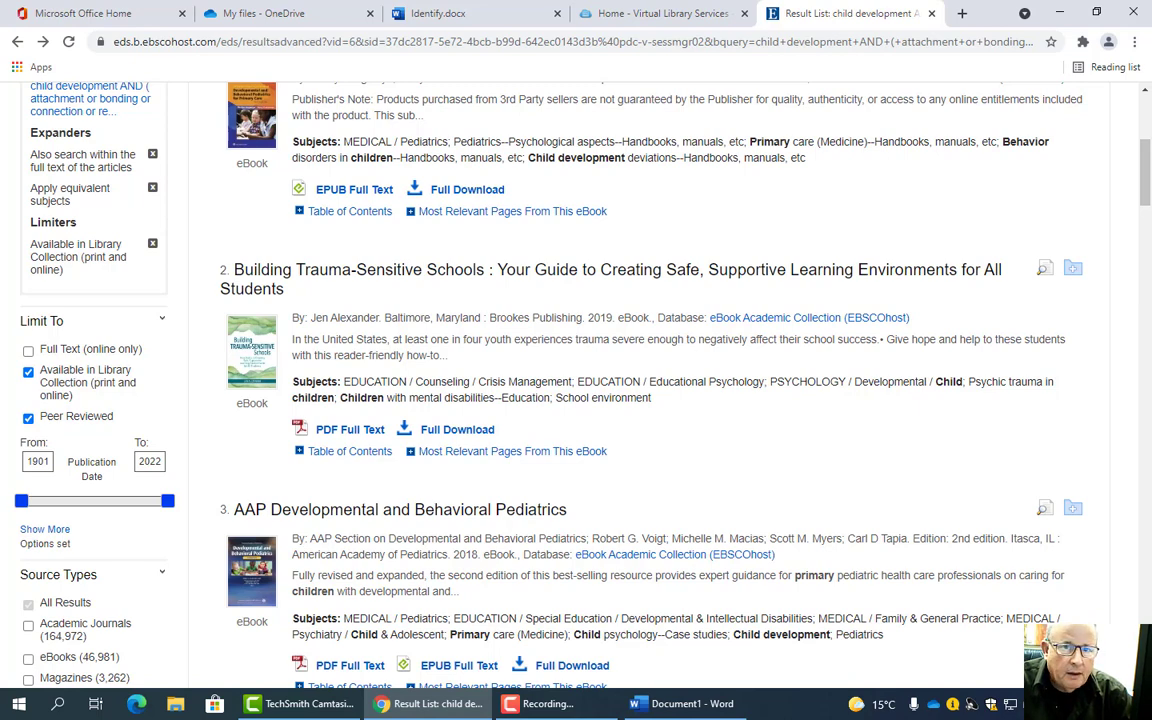
pyautogui.scroll(4, 1135, 118)
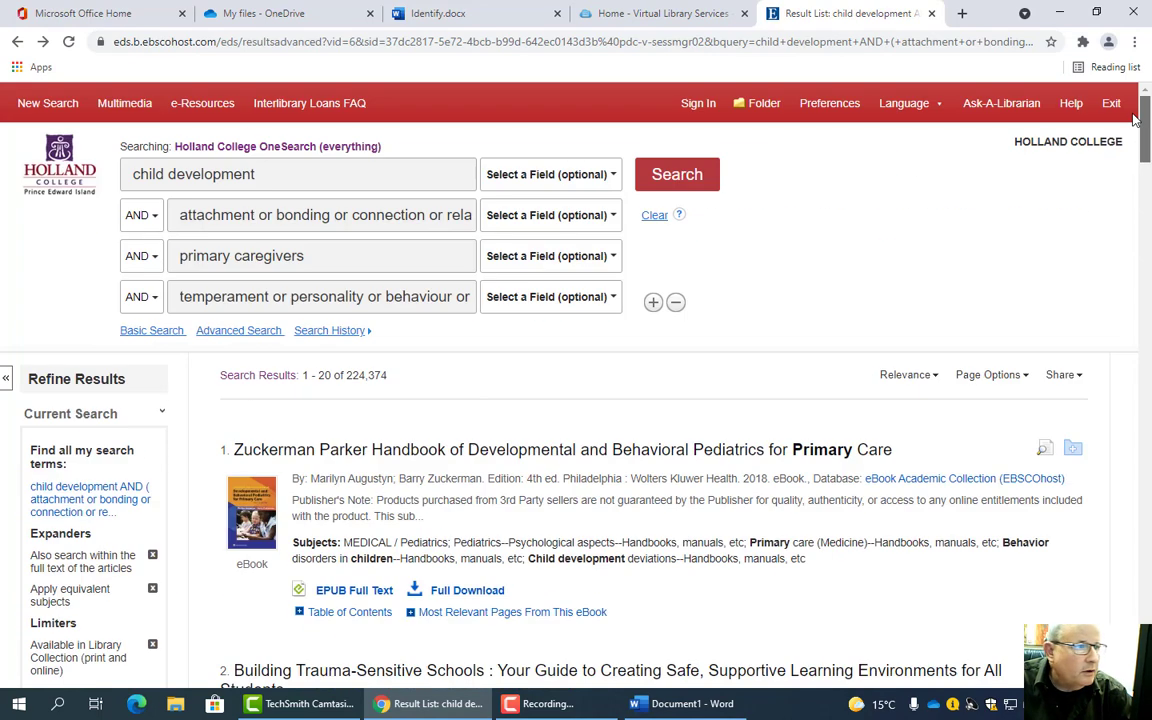
pyautogui.click(18, 41)
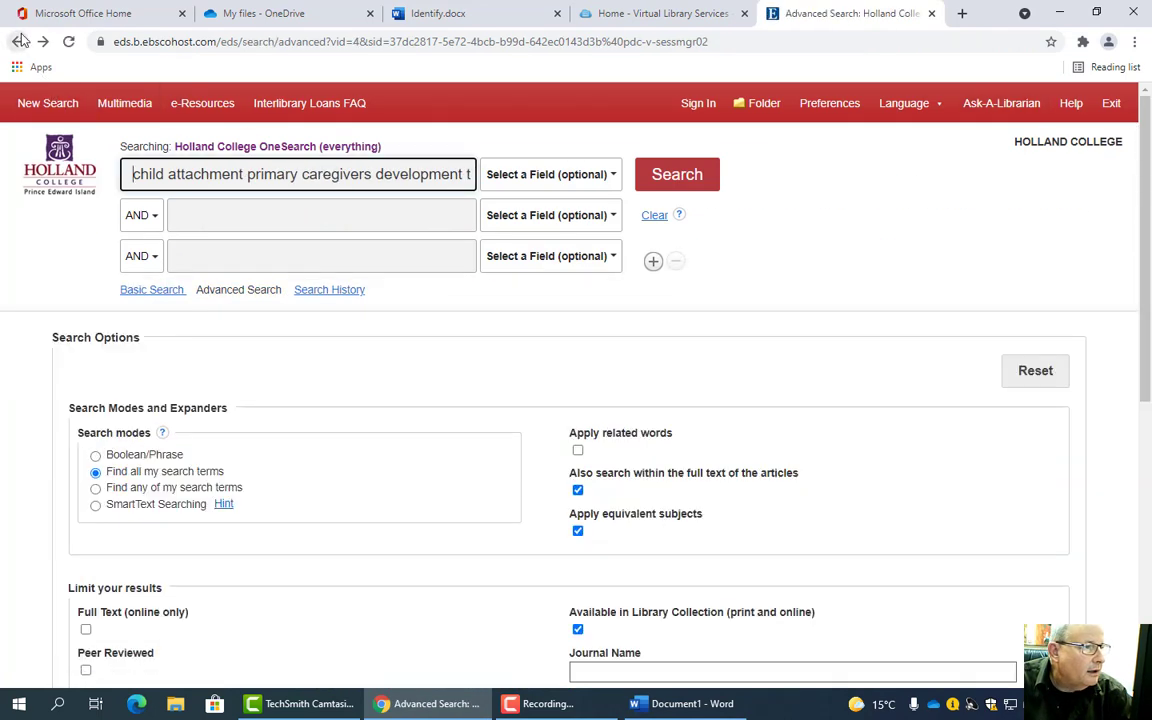
pyautogui.click(655, 175)
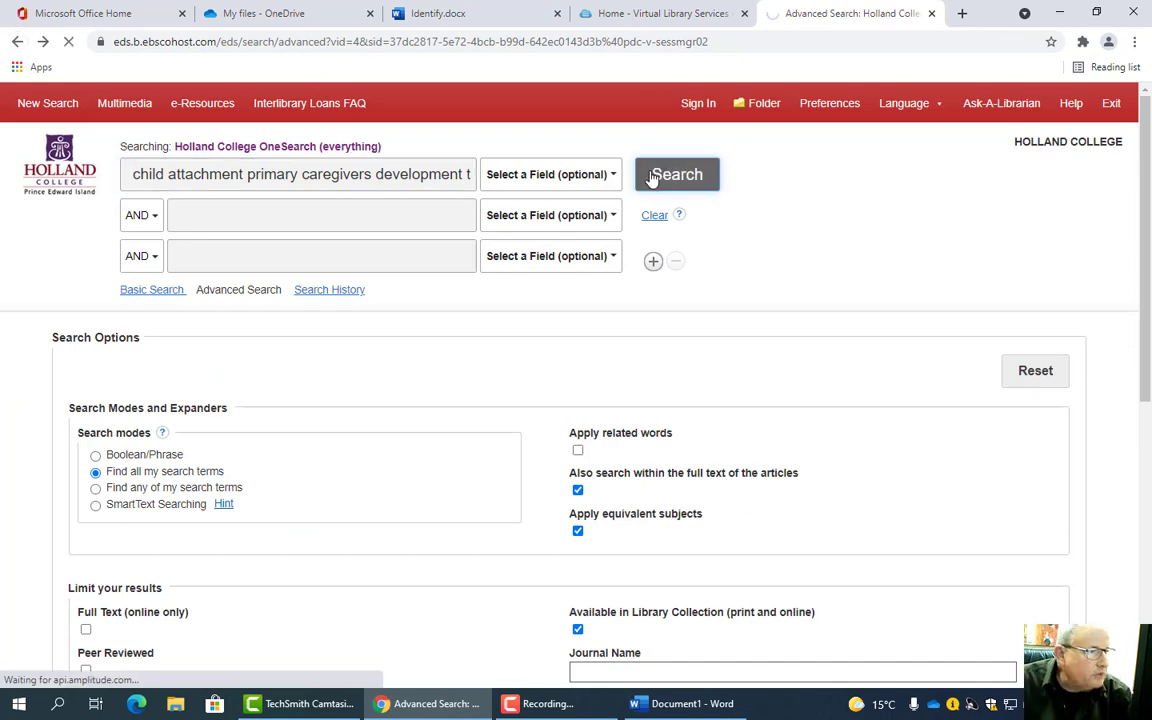
# - Compare the Identify assignment notes with the citation document
pyautogui.click(458, 14)
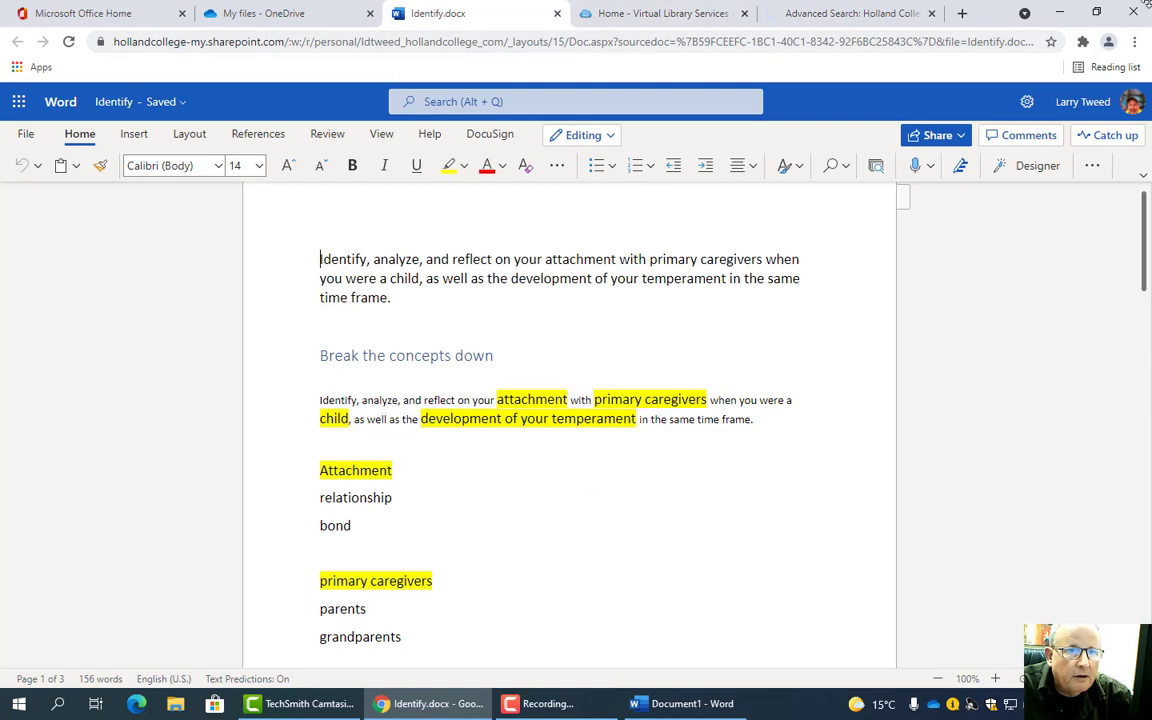
pyautogui.click(700, 703)
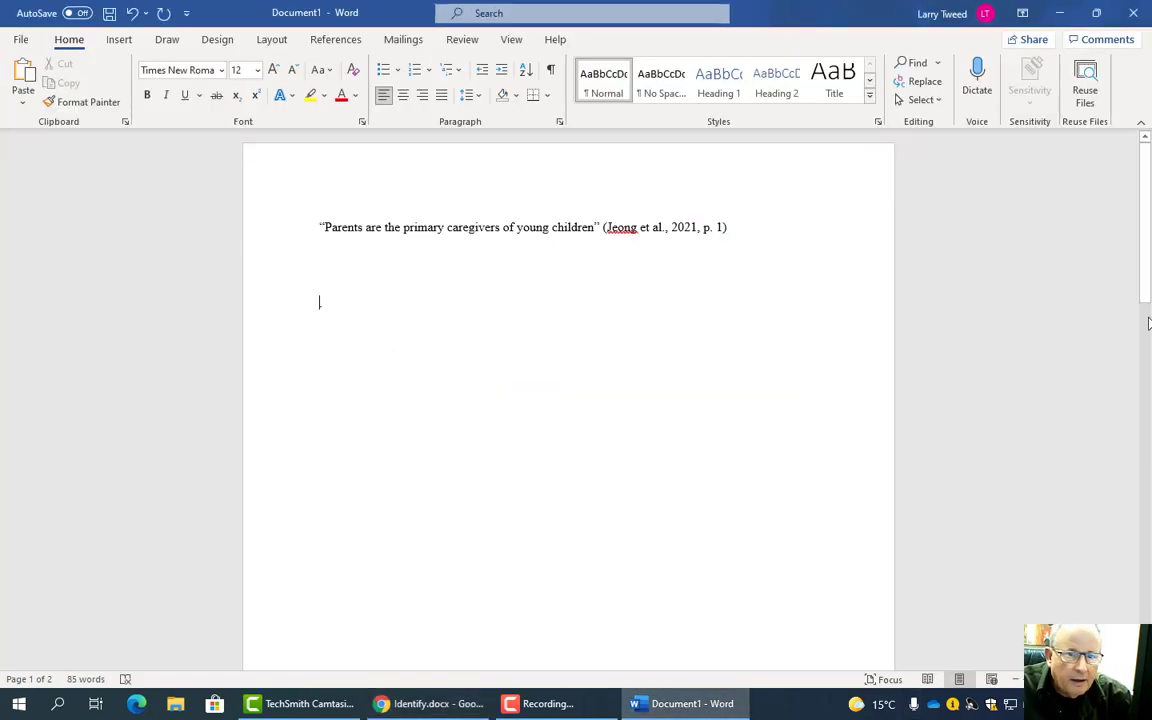
pyautogui.moveTo(1148, 322); pyautogui.dragTo(1126, 285)
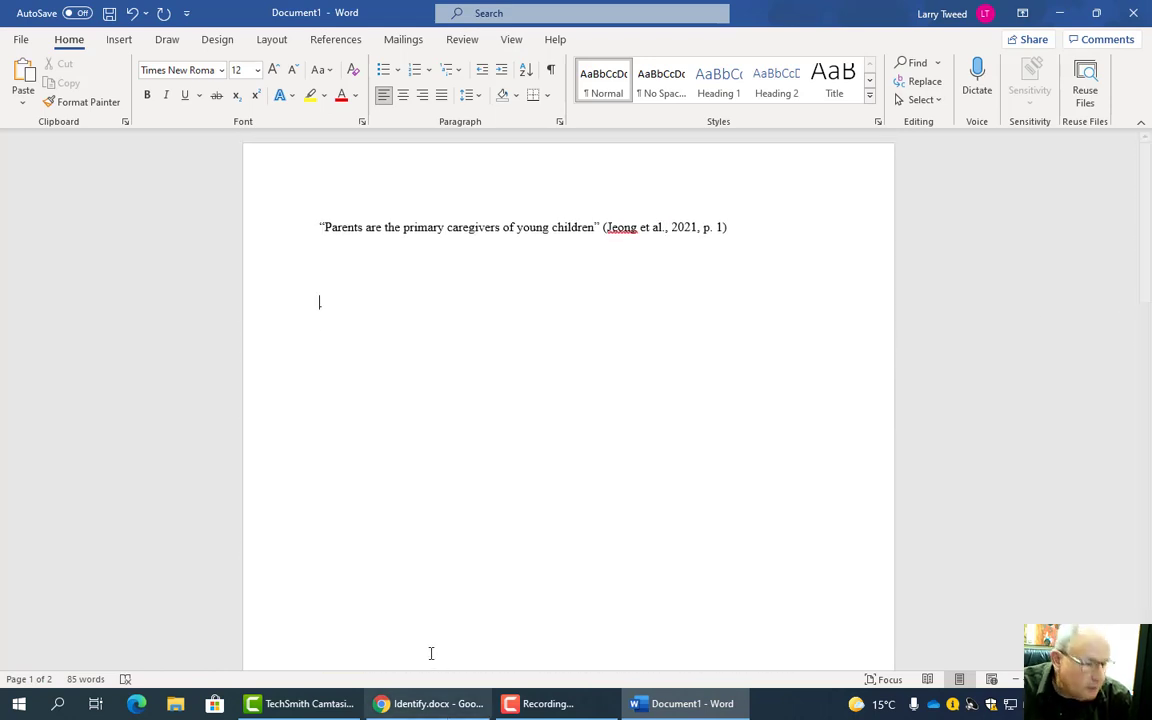
pyautogui.moveTo(1146, 183); pyautogui.dragTo(1146, 391)
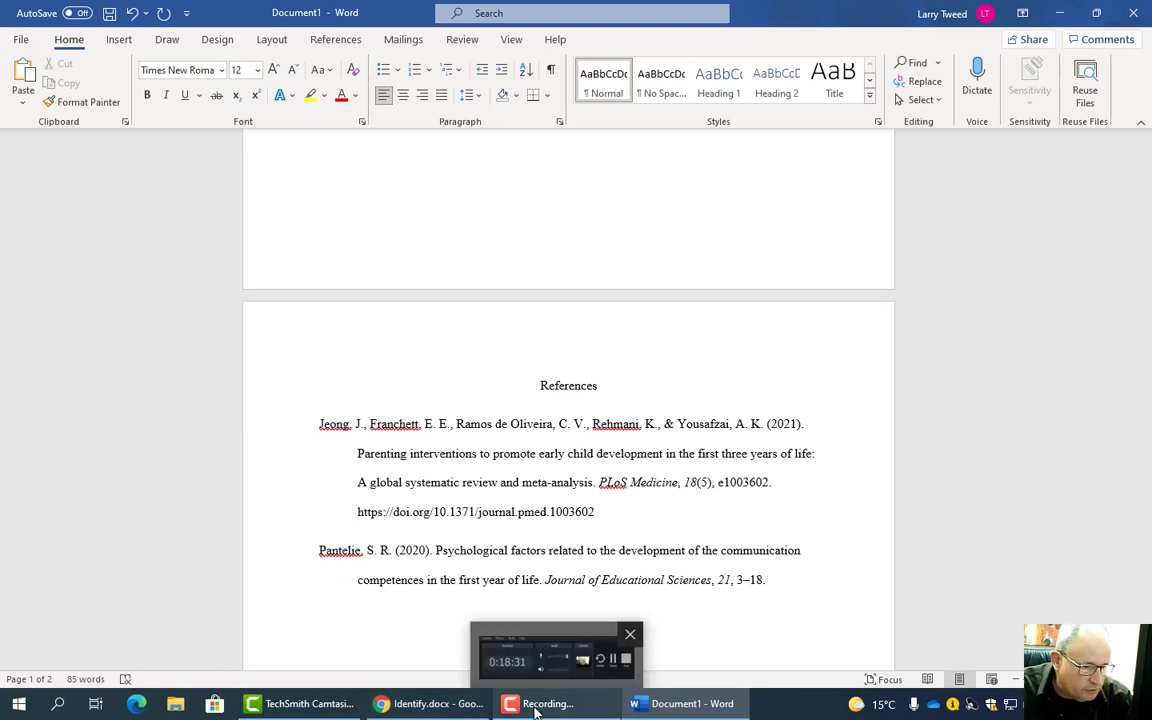
pyautogui.click(445, 708)
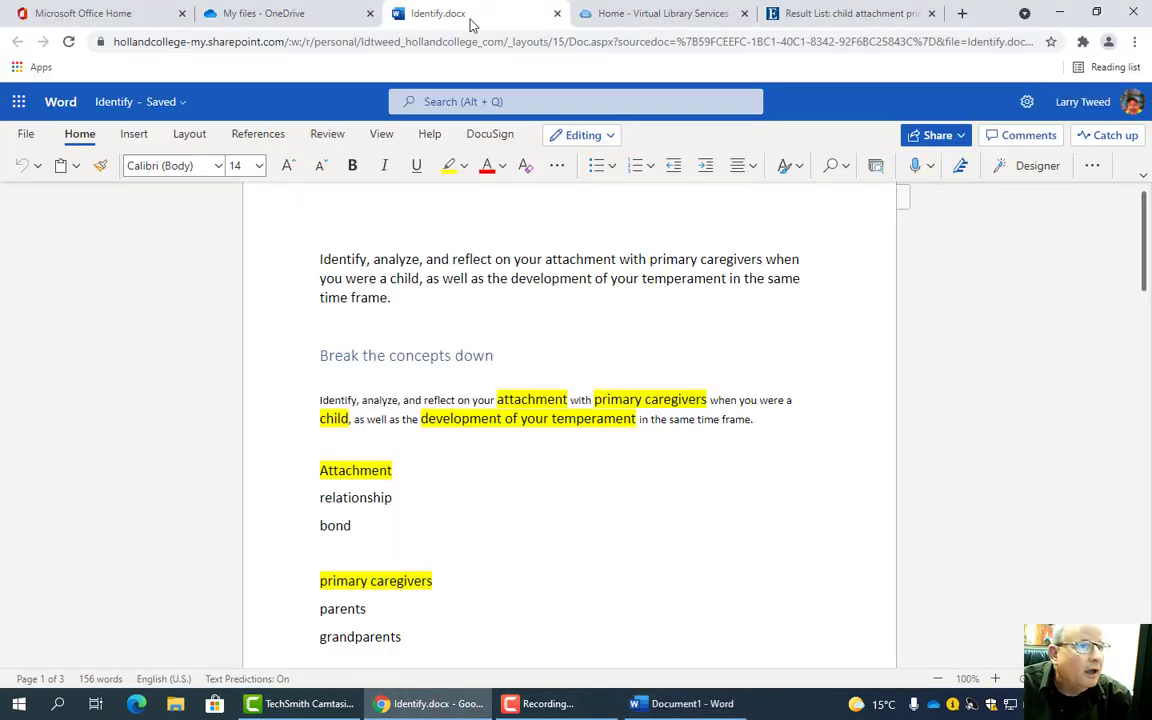
# - Open the PDF Full Text of result 2, the first-year communication development article
pyautogui.click(806, 17)
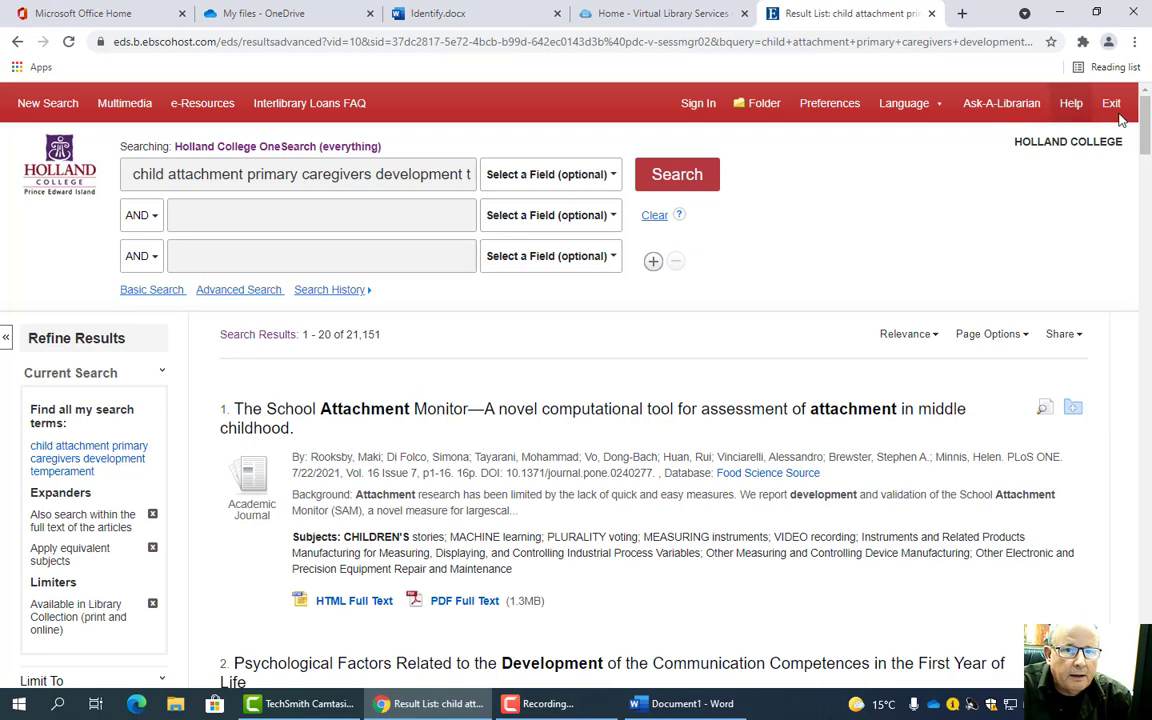
pyautogui.scroll(-2, 1147, 155)
pyautogui.moveTo(1147, 155)
pyautogui.mouseDown()
pyautogui.moveTo(1148, 178)
pyautogui.moveTo(1148, 166)
pyautogui.mouseUp()
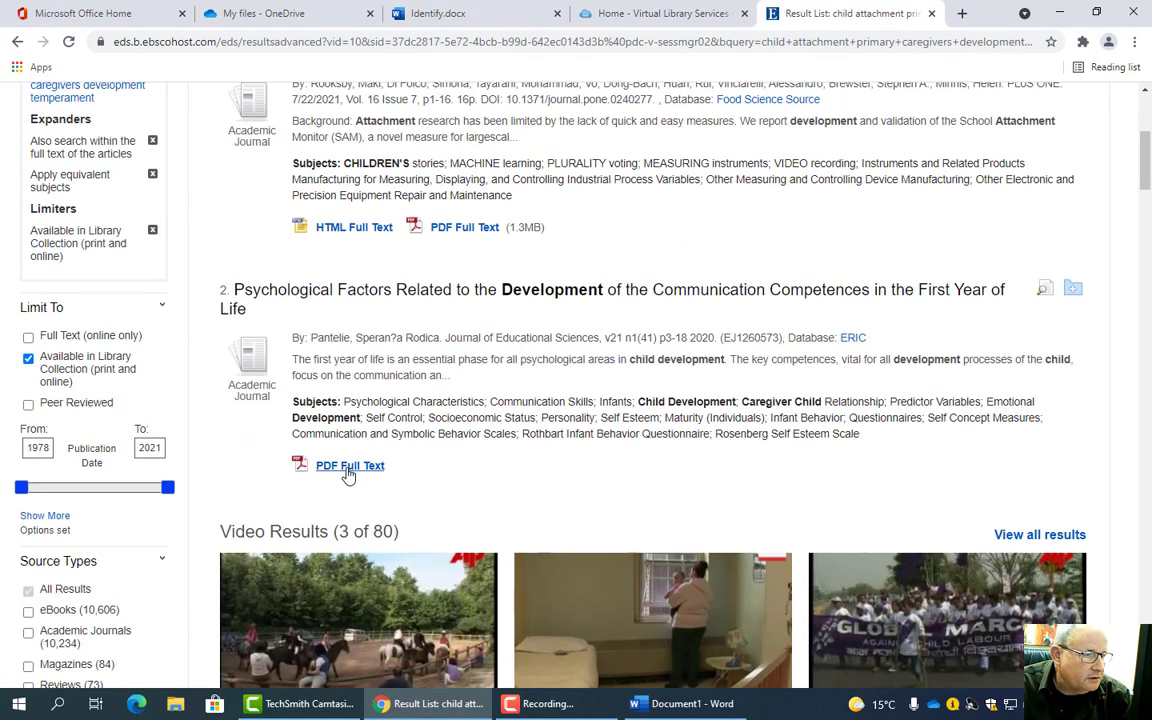
pyautogui.click(327, 465)
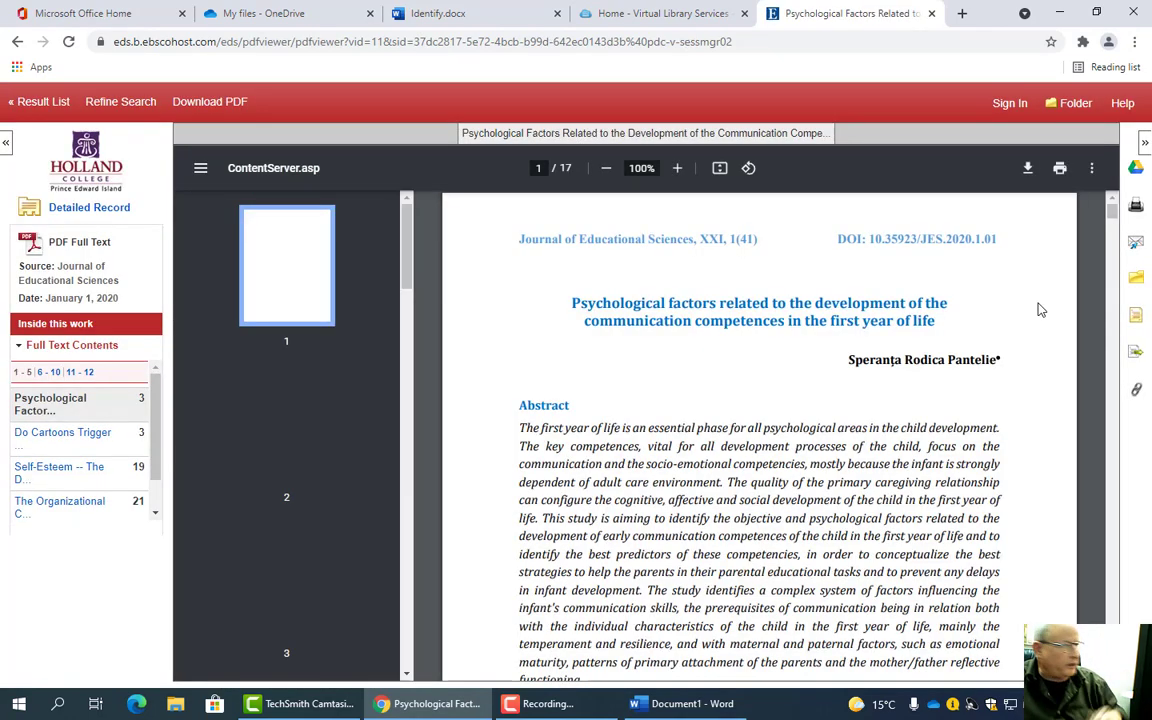
# - Read the Pantelie PDF down to page 11's Discussions section, then bring Document1 forward
pyautogui.scroll(-2, 1112, 222)
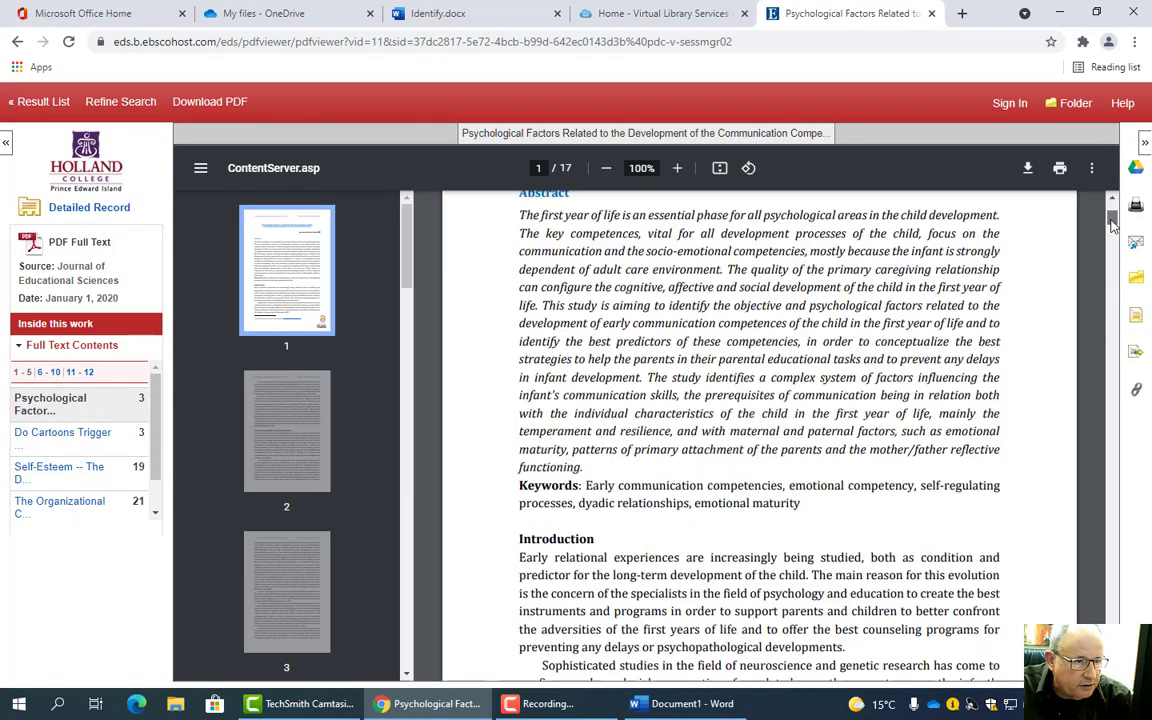
pyautogui.moveTo(1112, 222); pyautogui.dragTo(1123, 291)
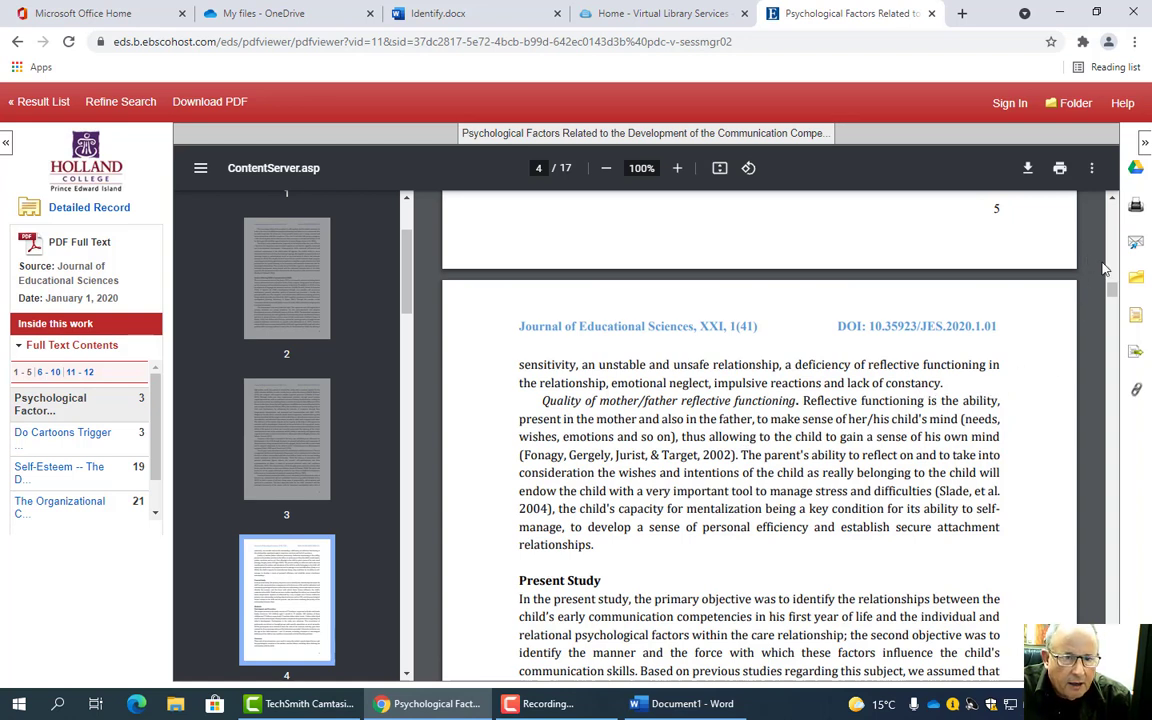
pyautogui.moveTo(1113, 290); pyautogui.dragTo(1135, 494)
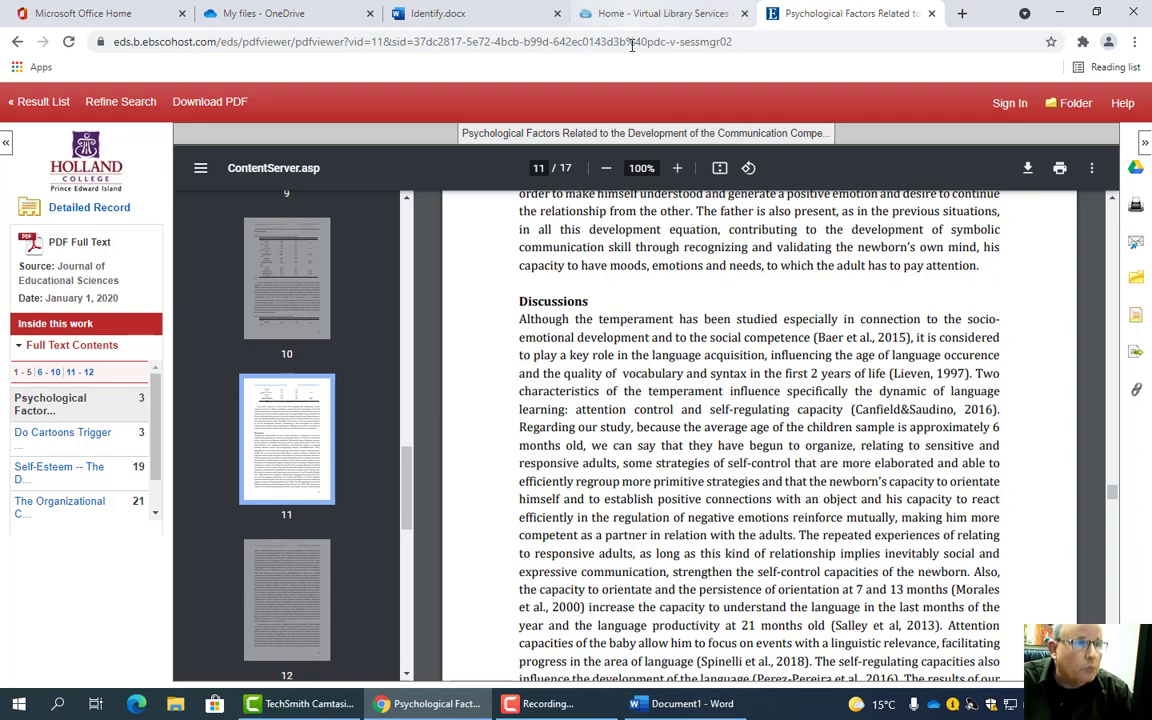
pyautogui.click(661, 701)
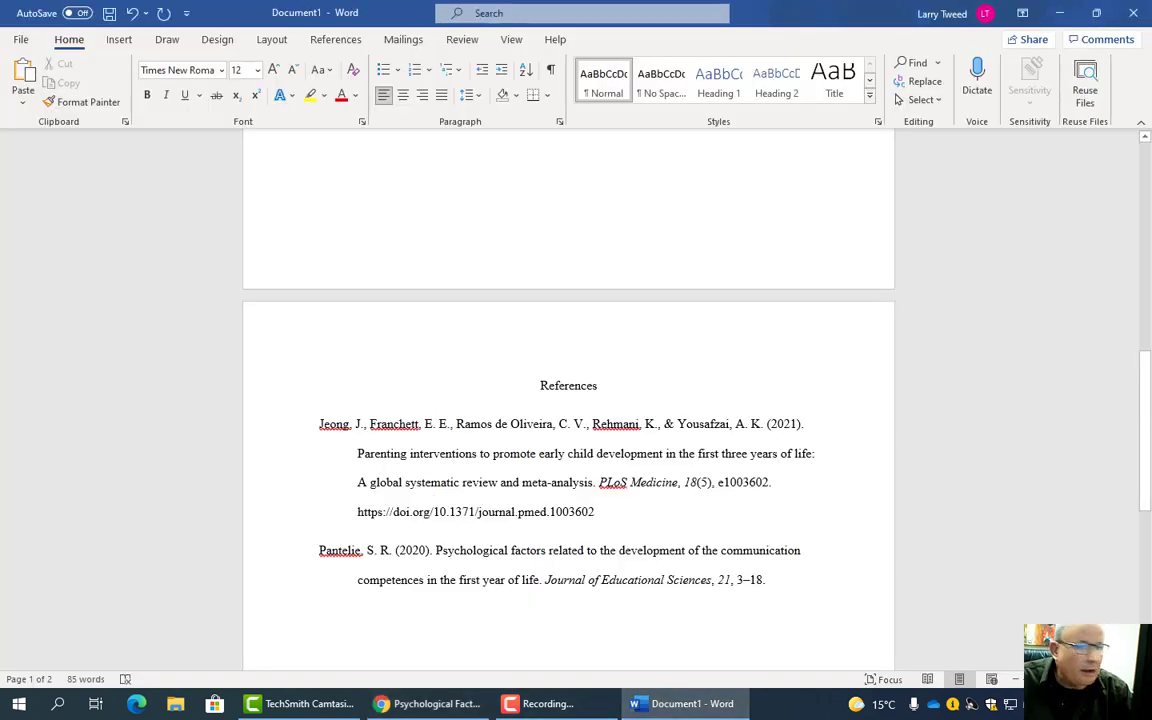
# - Type 'Temperament is related to language learning (' under the quote, fixing typos and checking the article
pyautogui.moveTo(1145, 363); pyautogui.dragTo(604, 343)
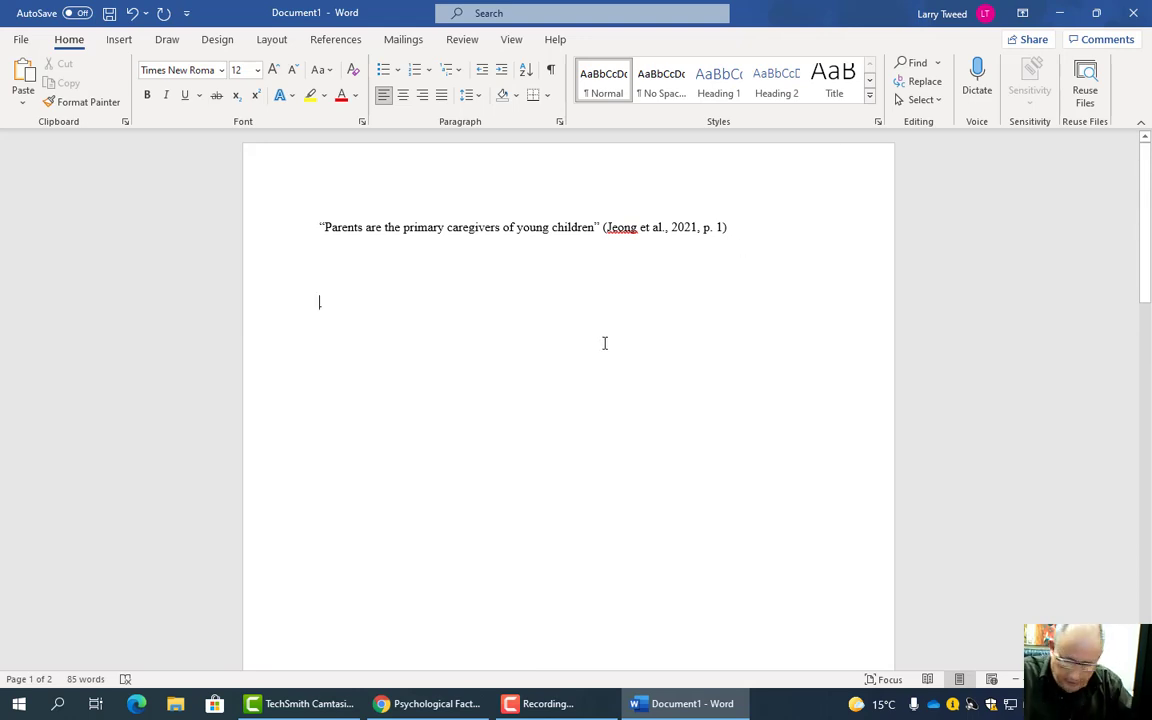
pyautogui.write('Temper')
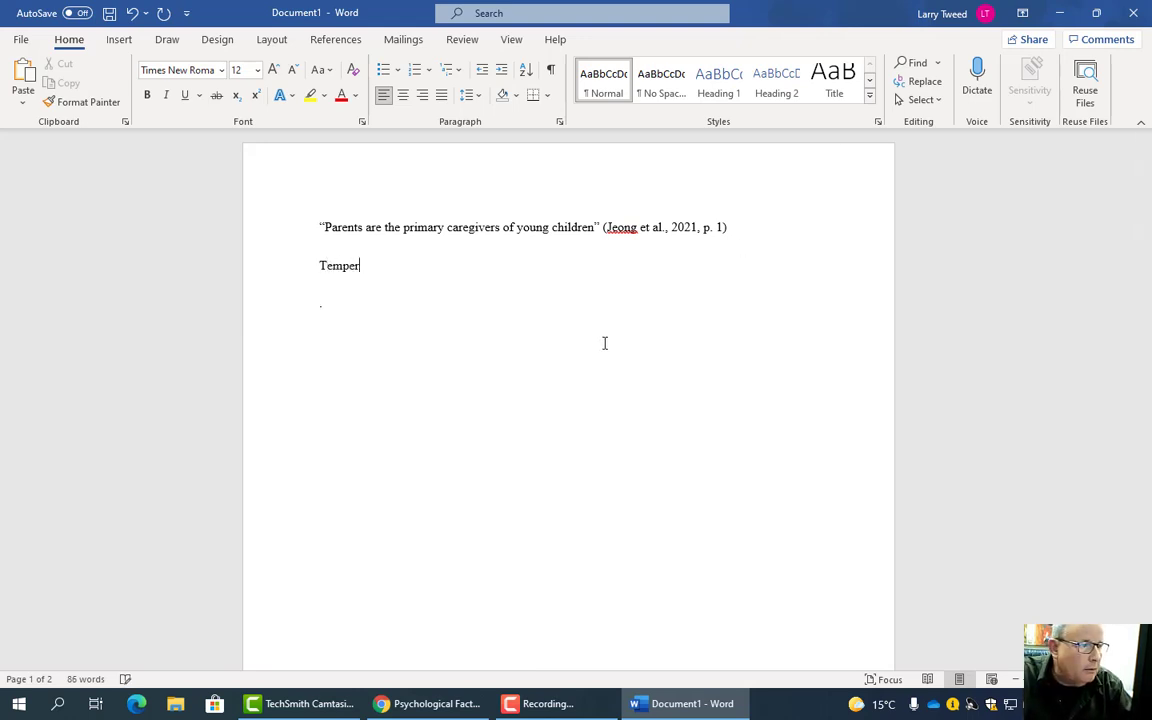
pyautogui.write('raament')
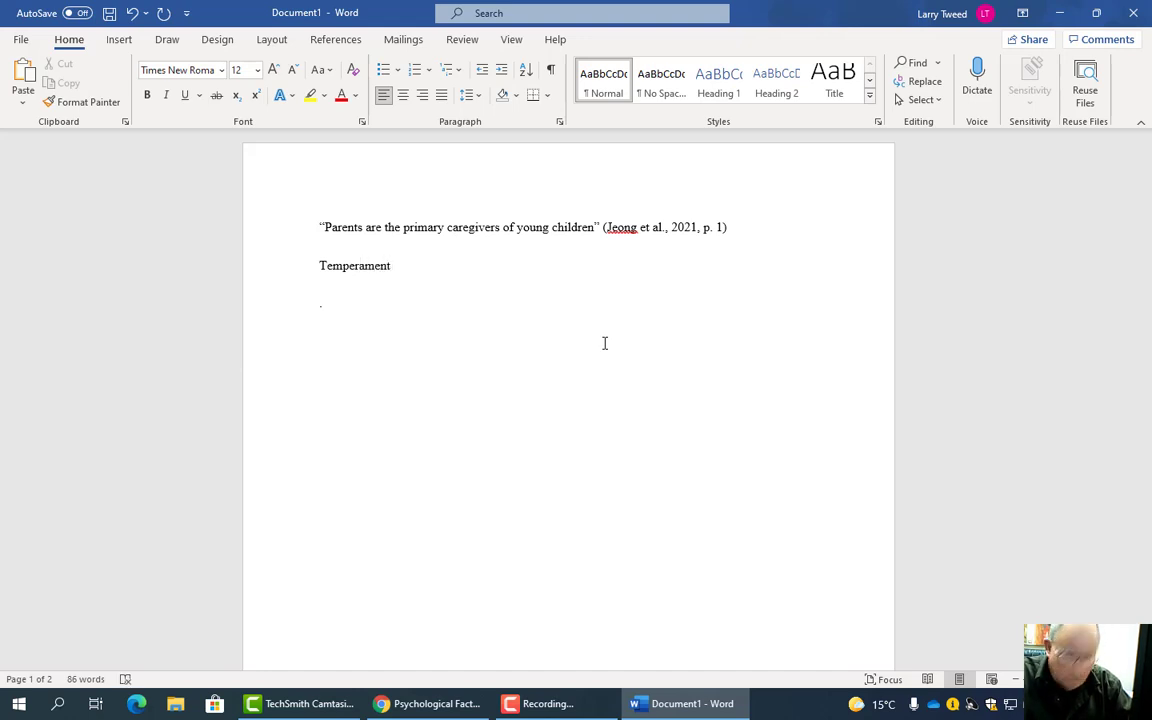
pyautogui.write(' is related')
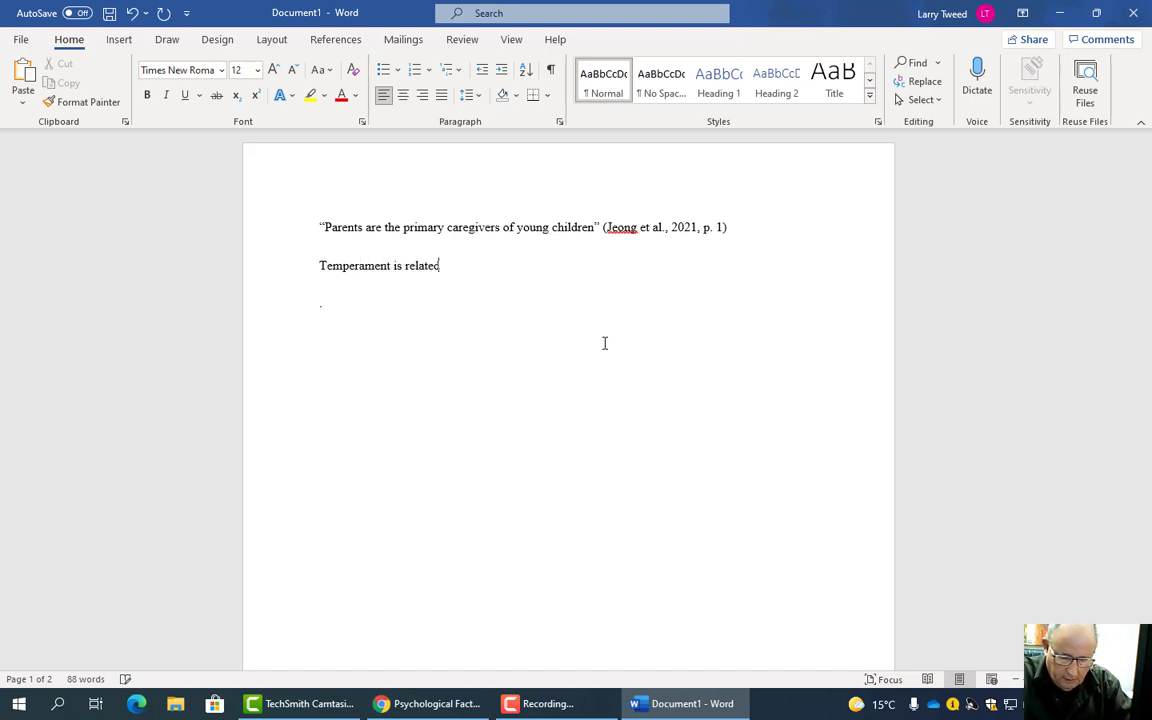
pyautogui.write(' to lan')
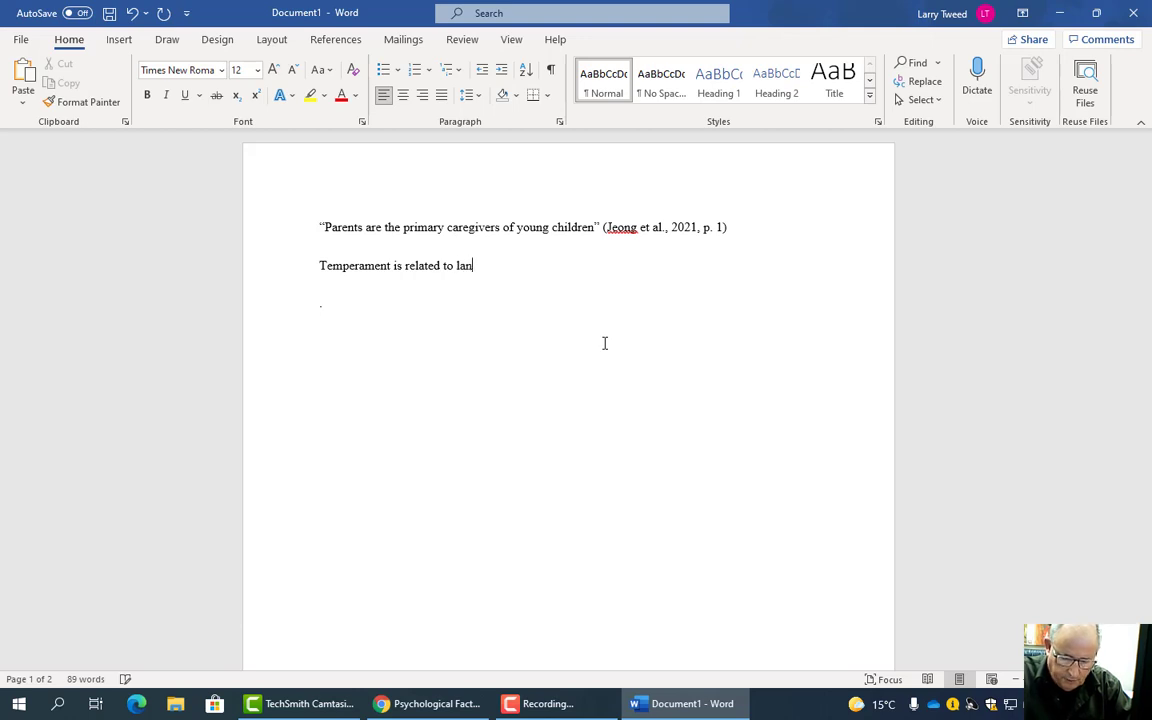
pyautogui.write('gauge')
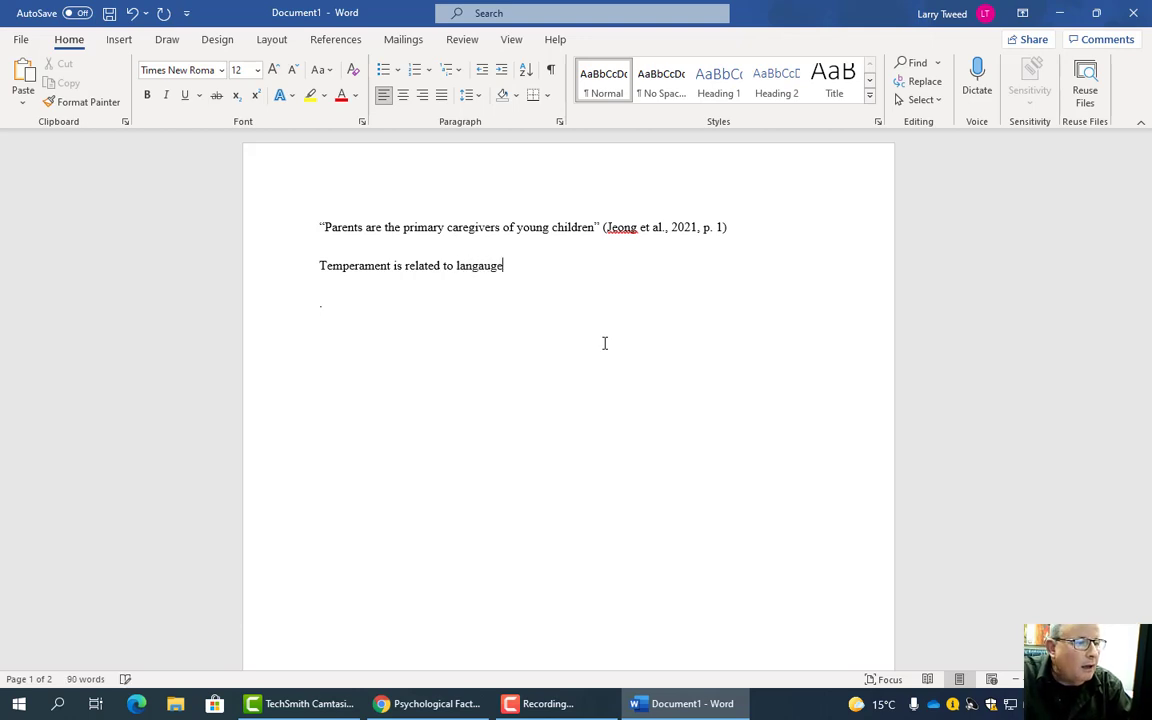
pyautogui.press('BackSpace')
pyautogui.press('BackSpace')
pyautogui.press('BackSpace')
pyautogui.write('ag')
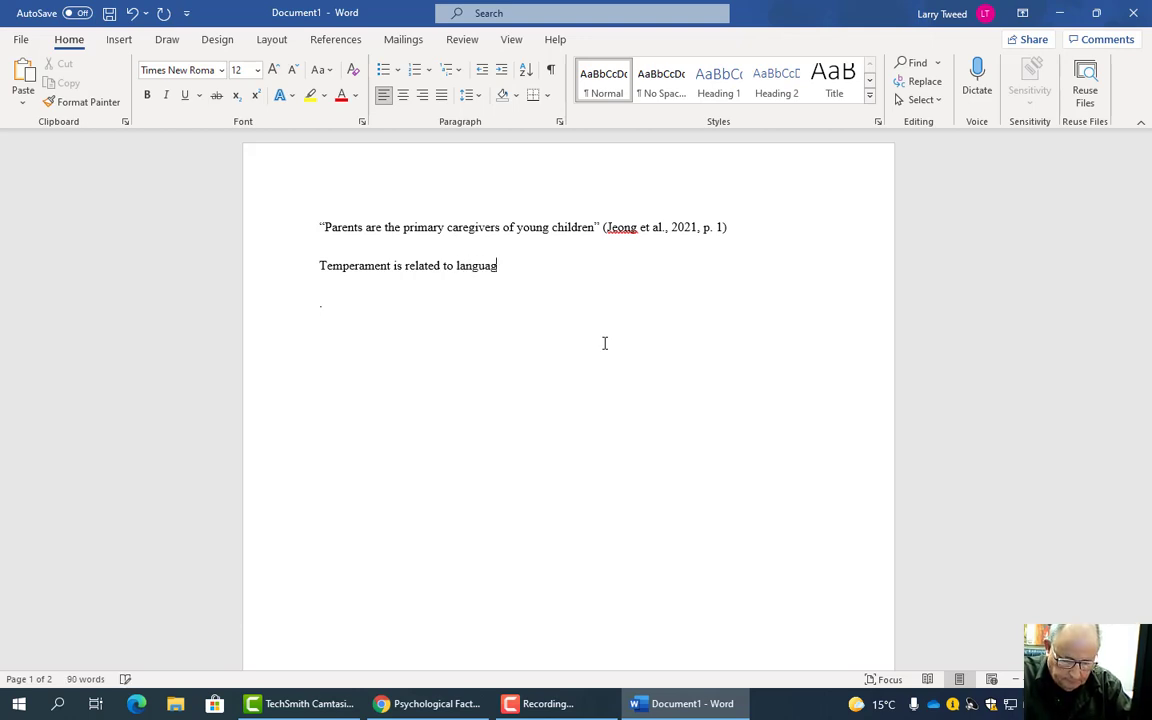
pyautogui.write('e learni')
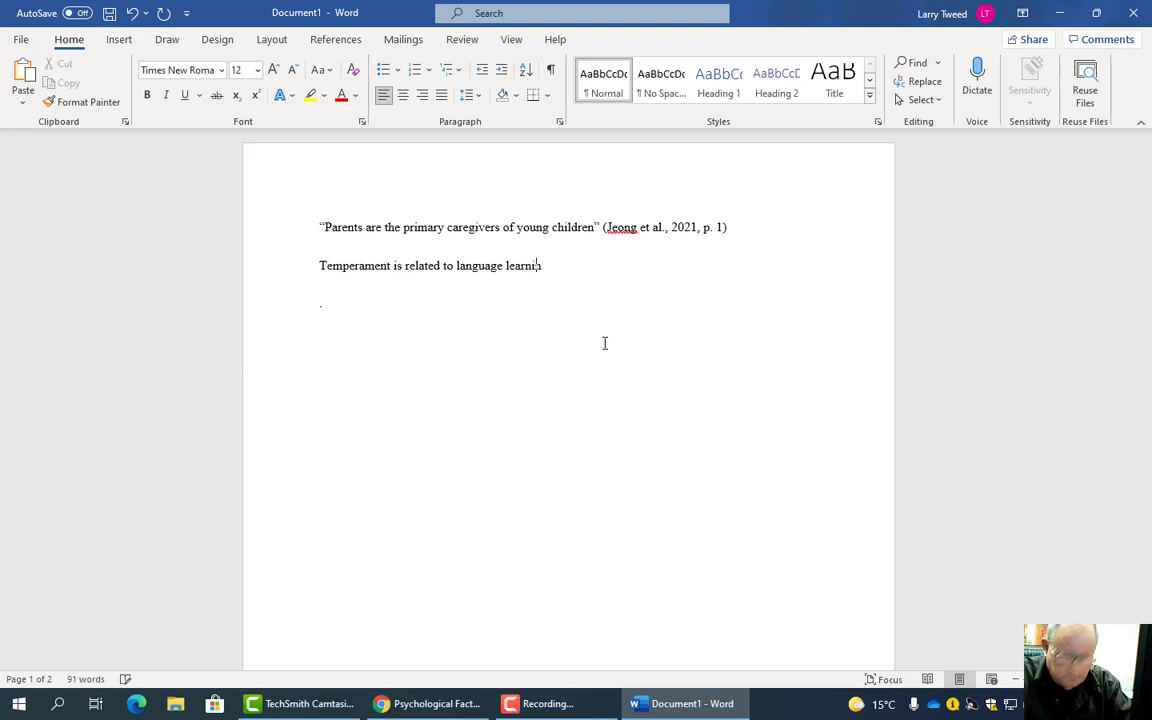
pyautogui.write('ng')
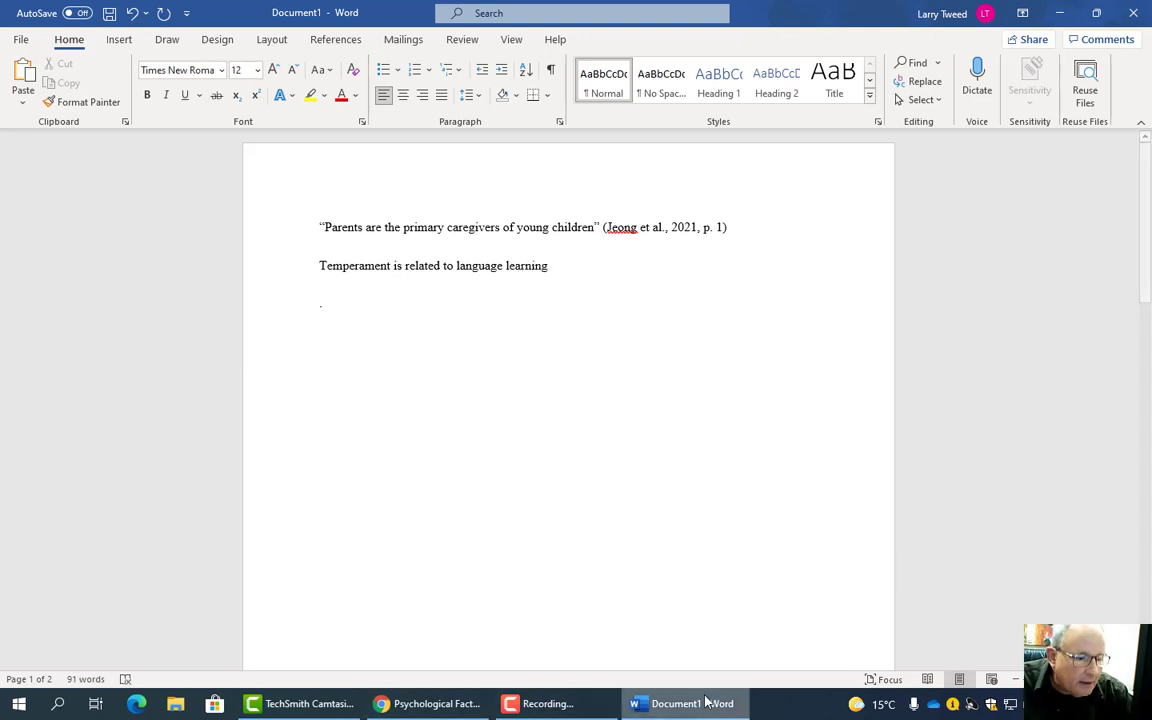
pyautogui.click(428, 703)
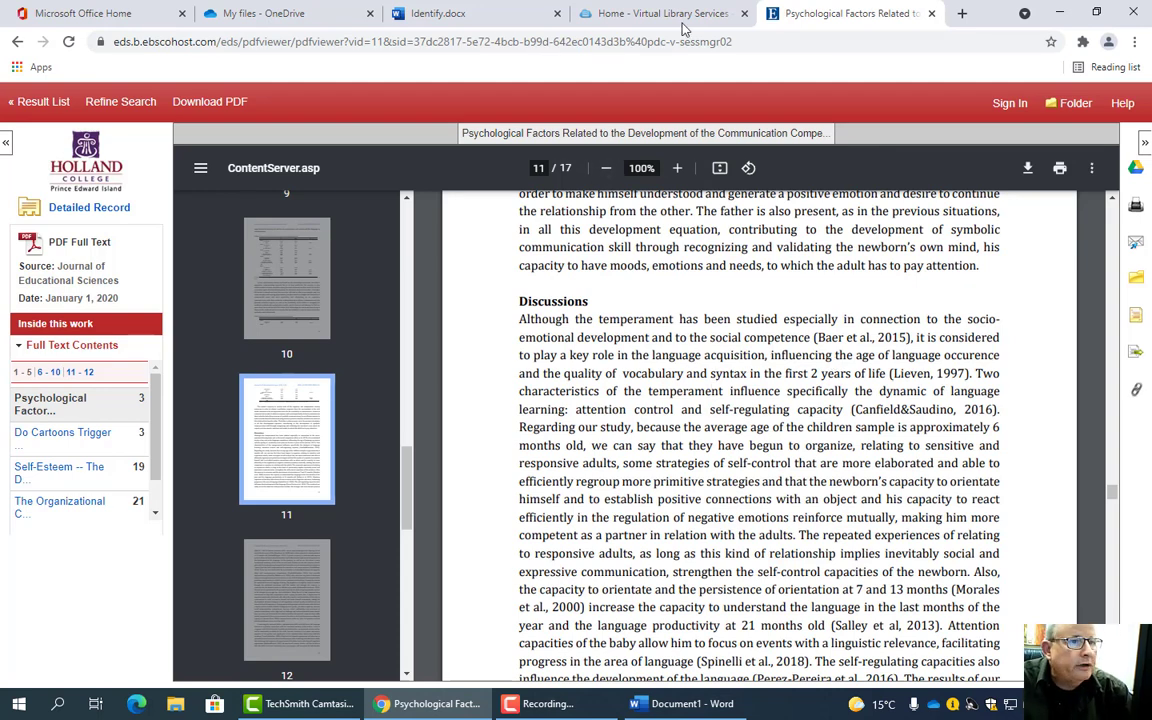
pyautogui.click(688, 703)
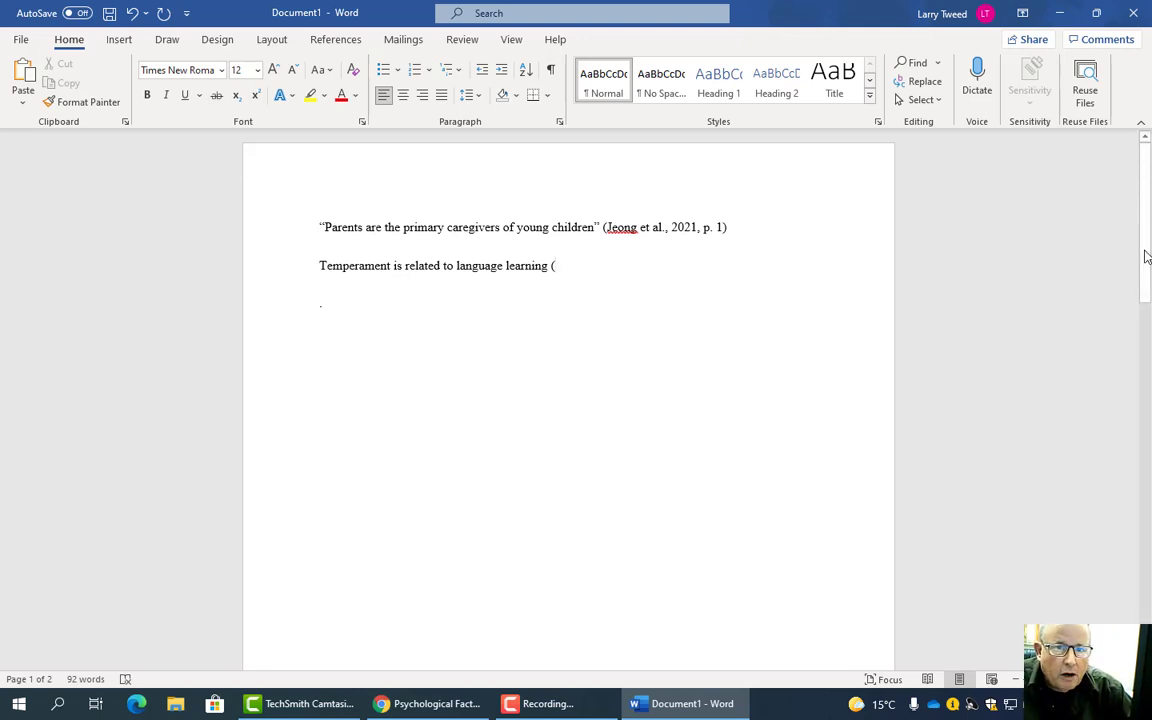
# - Complete the paraphrase with (Pantelie, 2020). and compare it to the References entry
pyautogui.moveTo(1146, 257); pyautogui.dragTo(1146, 424)
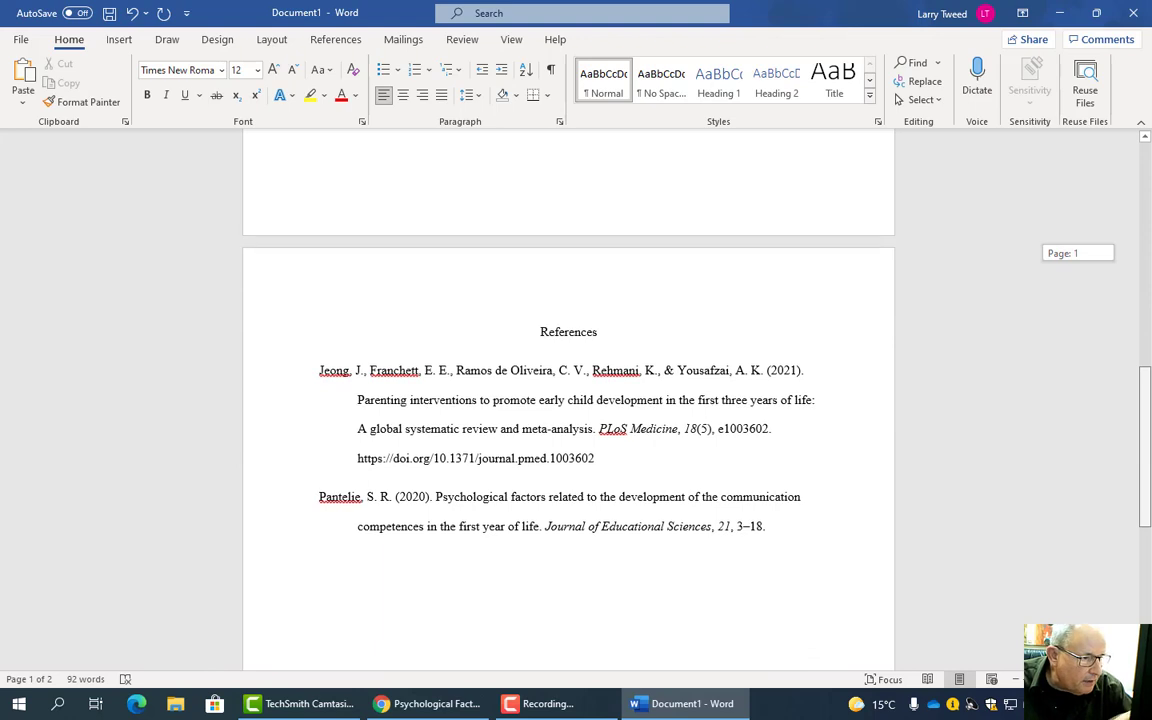
pyautogui.scroll(10, 568, 400)
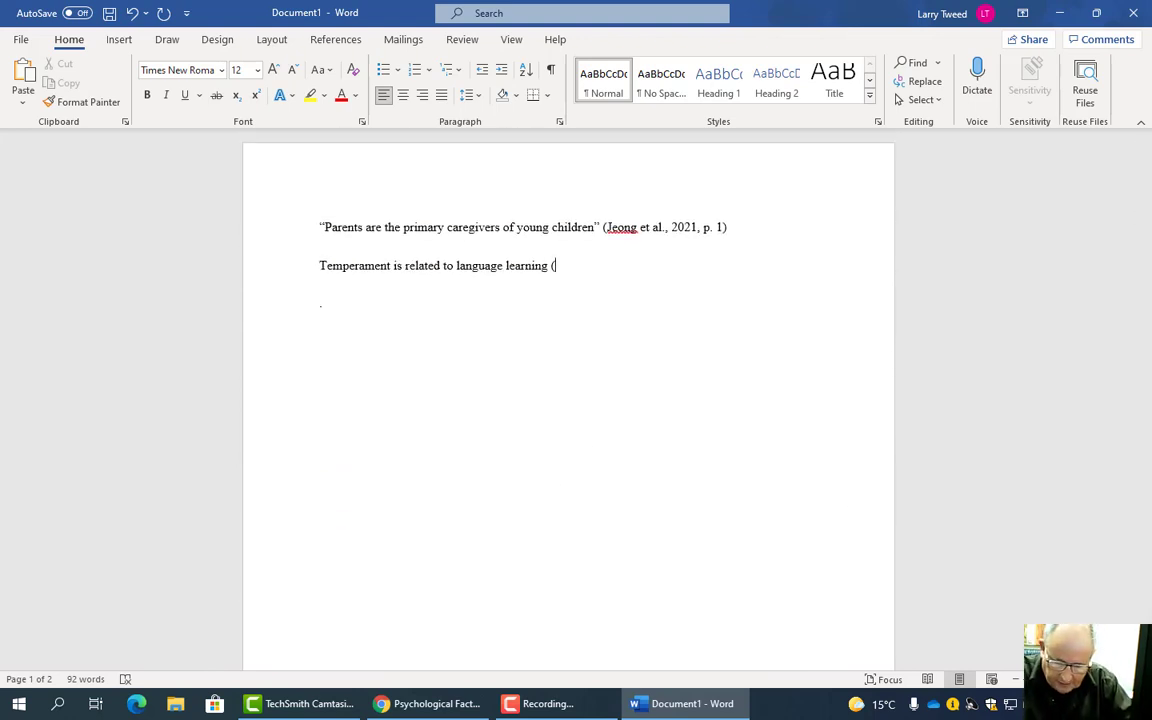
pyautogui.write('Panre')
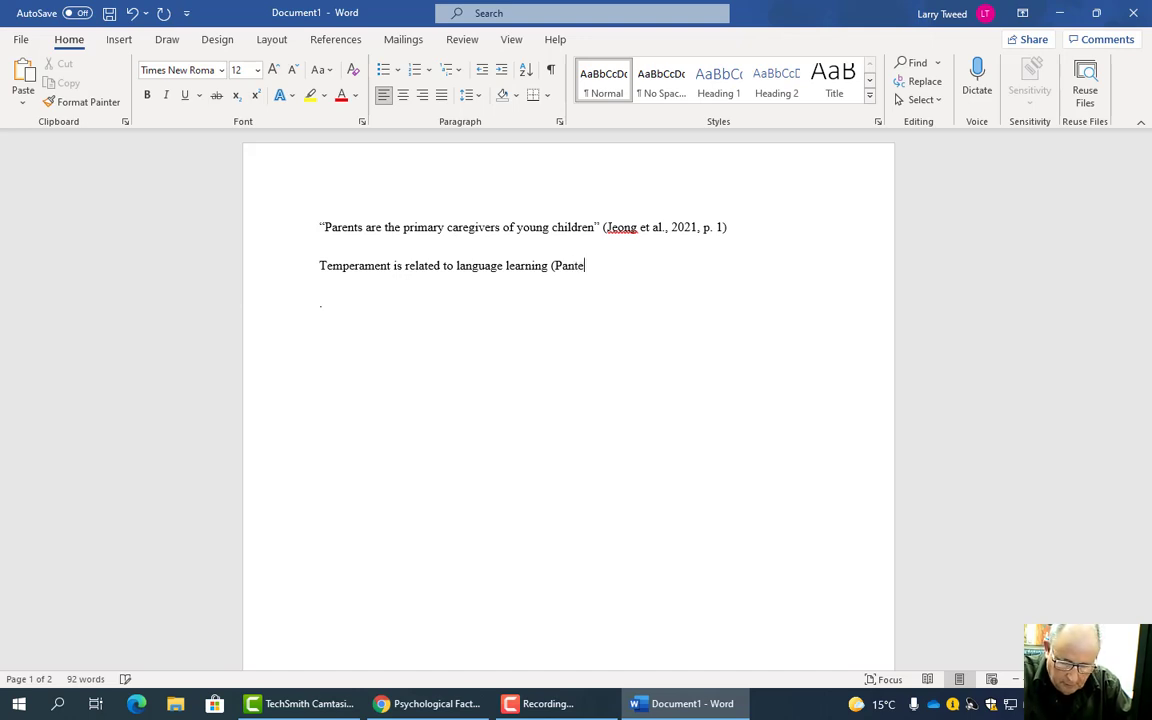
pyautogui.write('lie,')
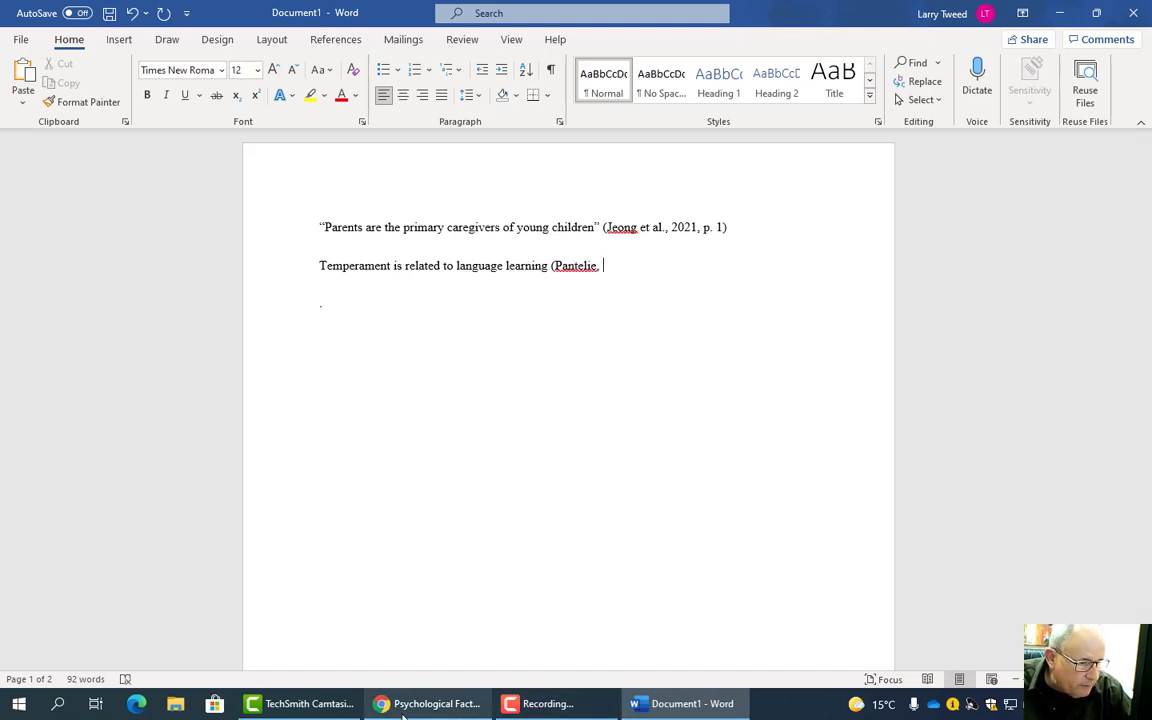
pyautogui.moveTo(262, 13); pyautogui.dragTo(267, 68)
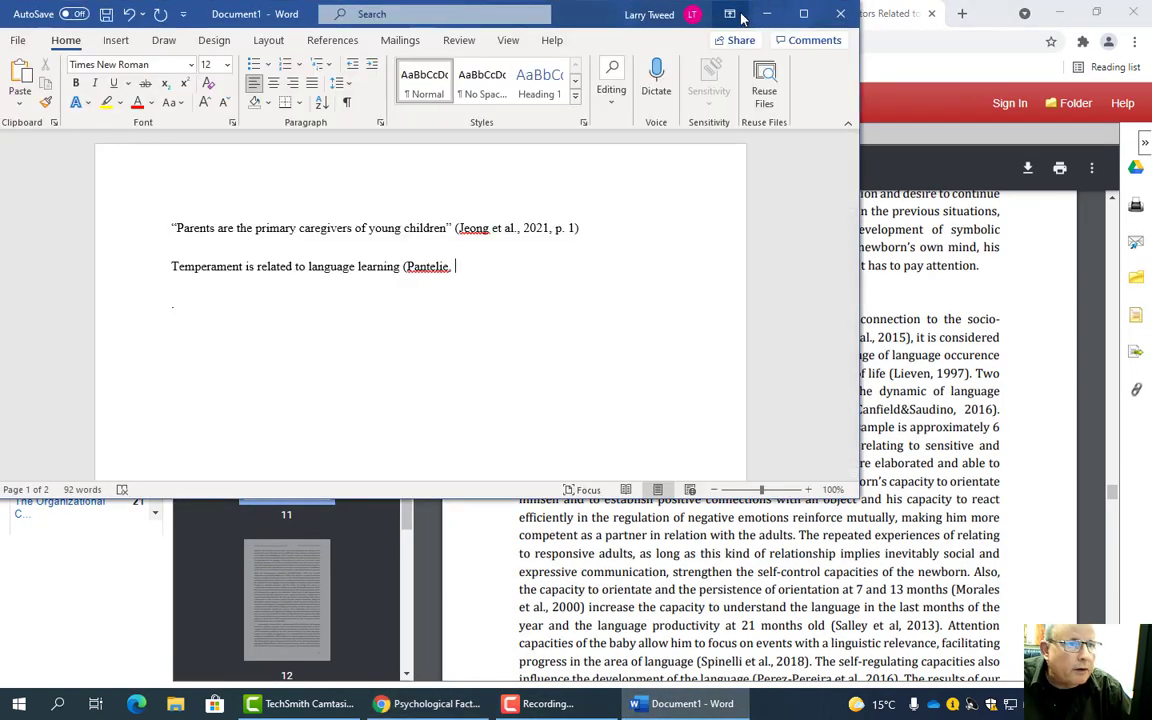
pyautogui.click(806, 14)
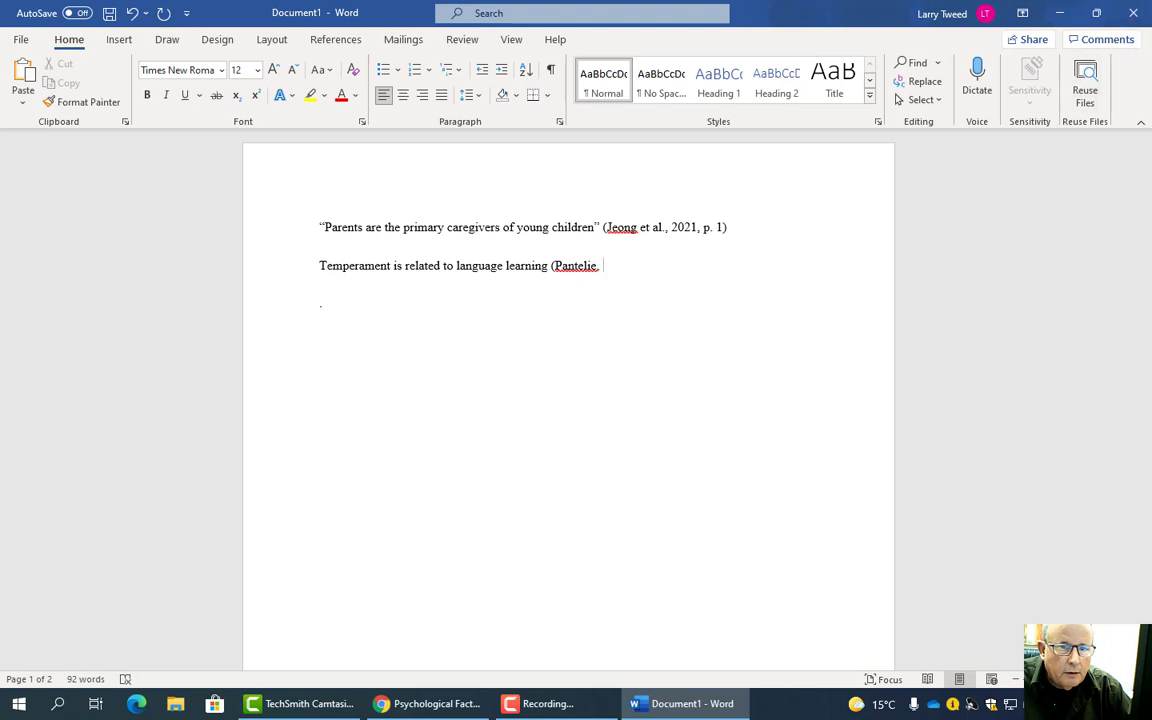
pyautogui.moveTo(1146, 199); pyautogui.dragTo(1120, 79)
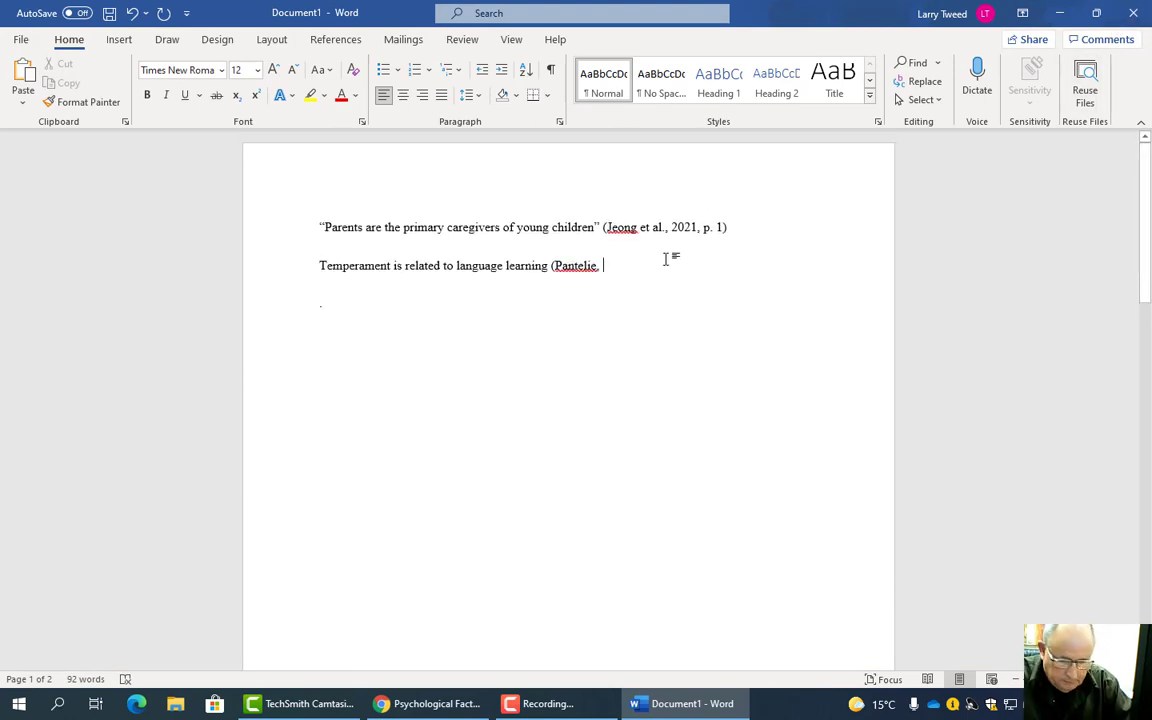
pyautogui.write('2020).')
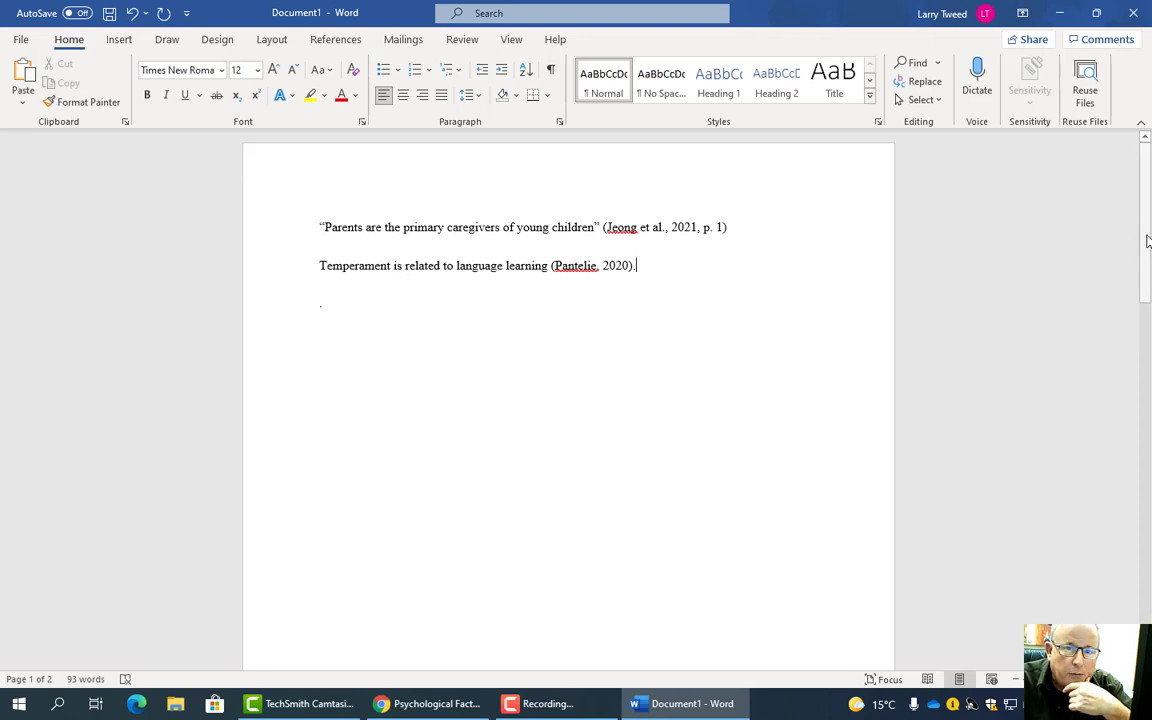
pyautogui.moveTo(1147, 236); pyautogui.dragTo(1149, 490)
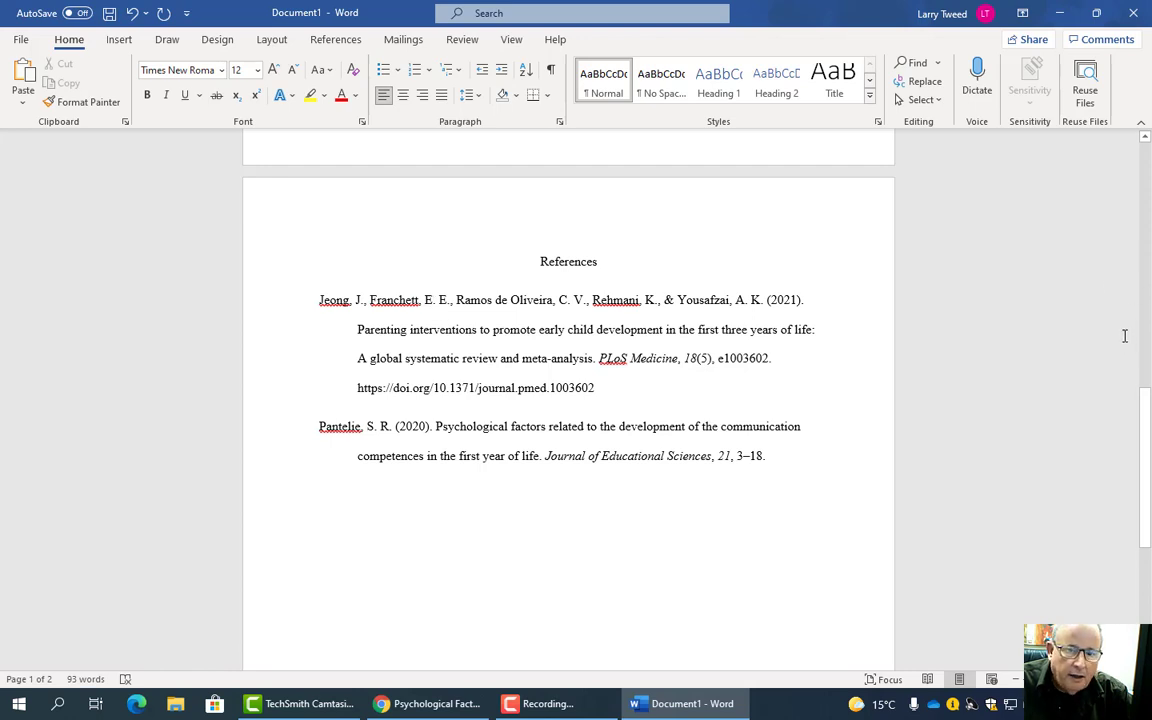
pyautogui.moveTo(1145, 410); pyautogui.dragTo(1145, 215)
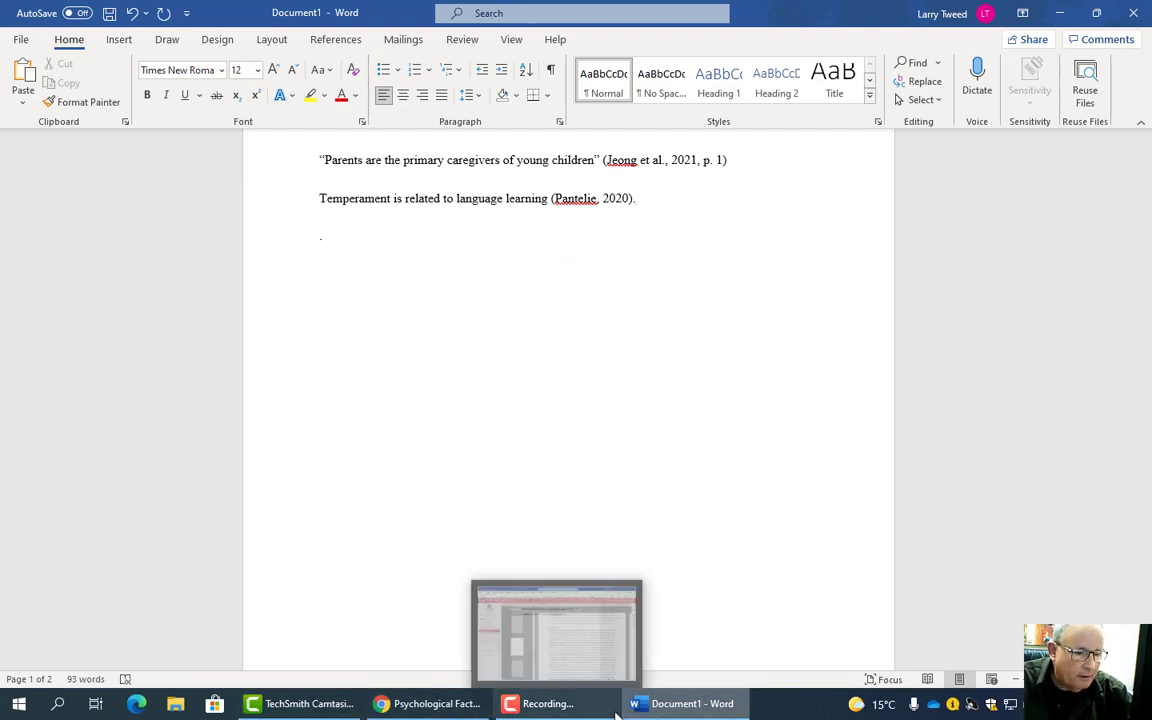
# - Review the temperament, character and disposition synonym lists in Identify.docx
pyautogui.click(652, 705)
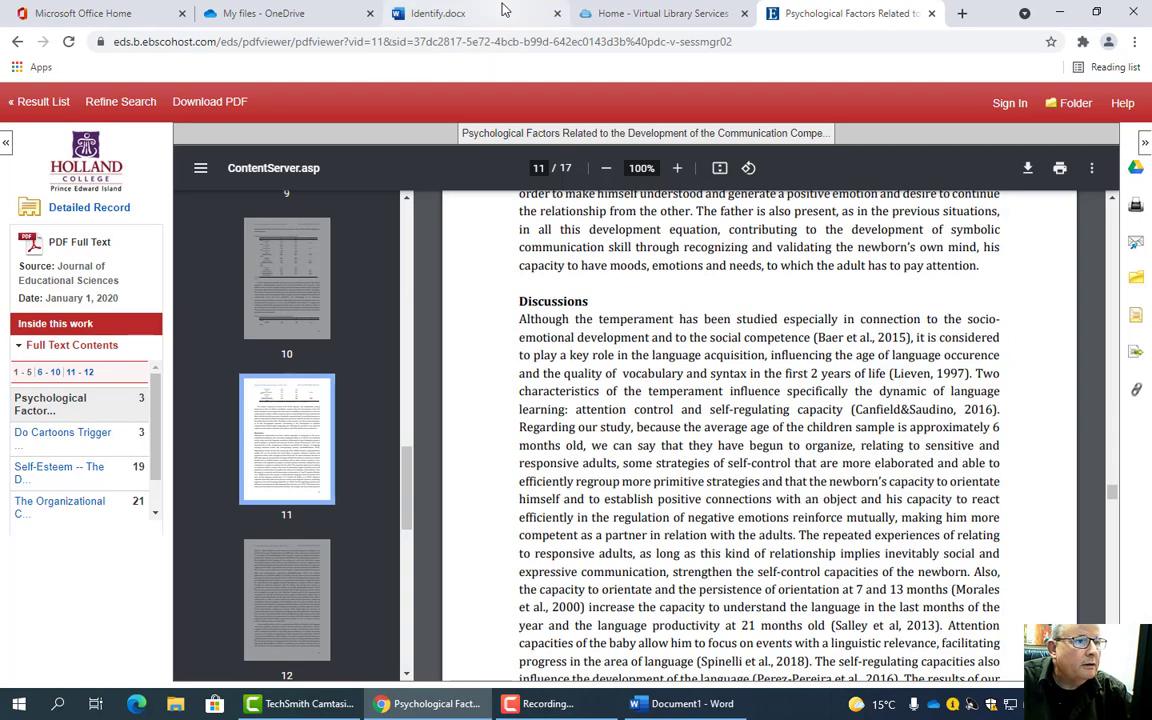
pyautogui.click(455, 13)
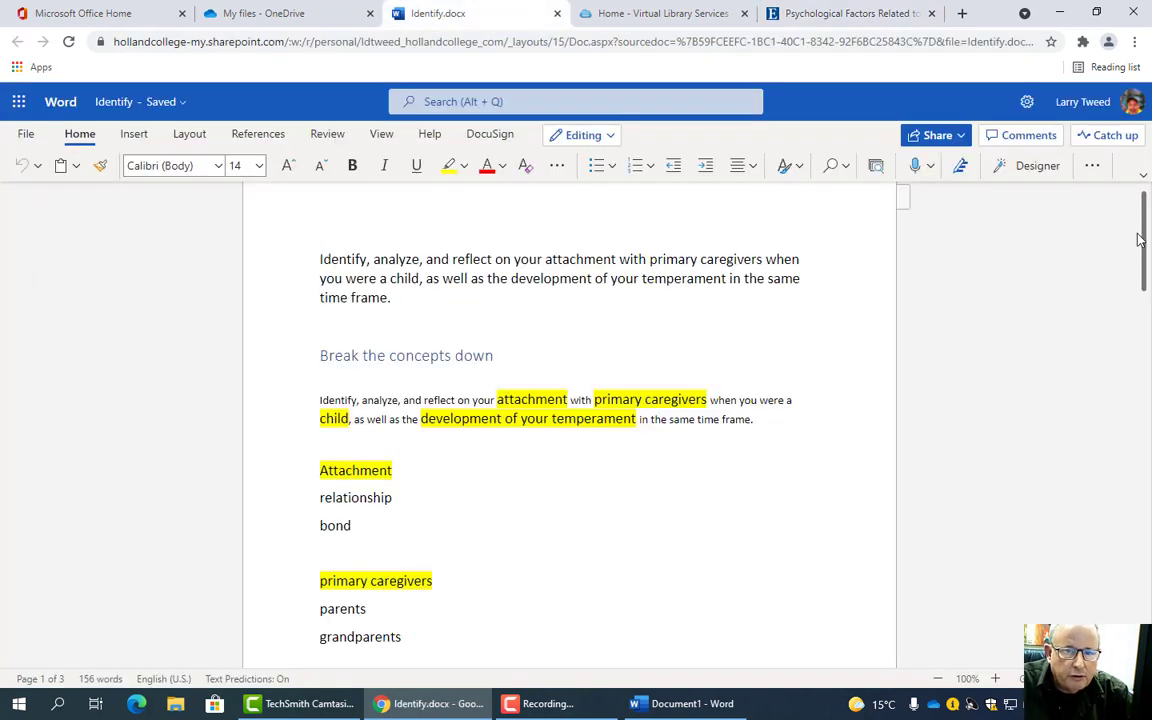
pyautogui.moveTo(1147, 240); pyautogui.dragTo(1147, 325)
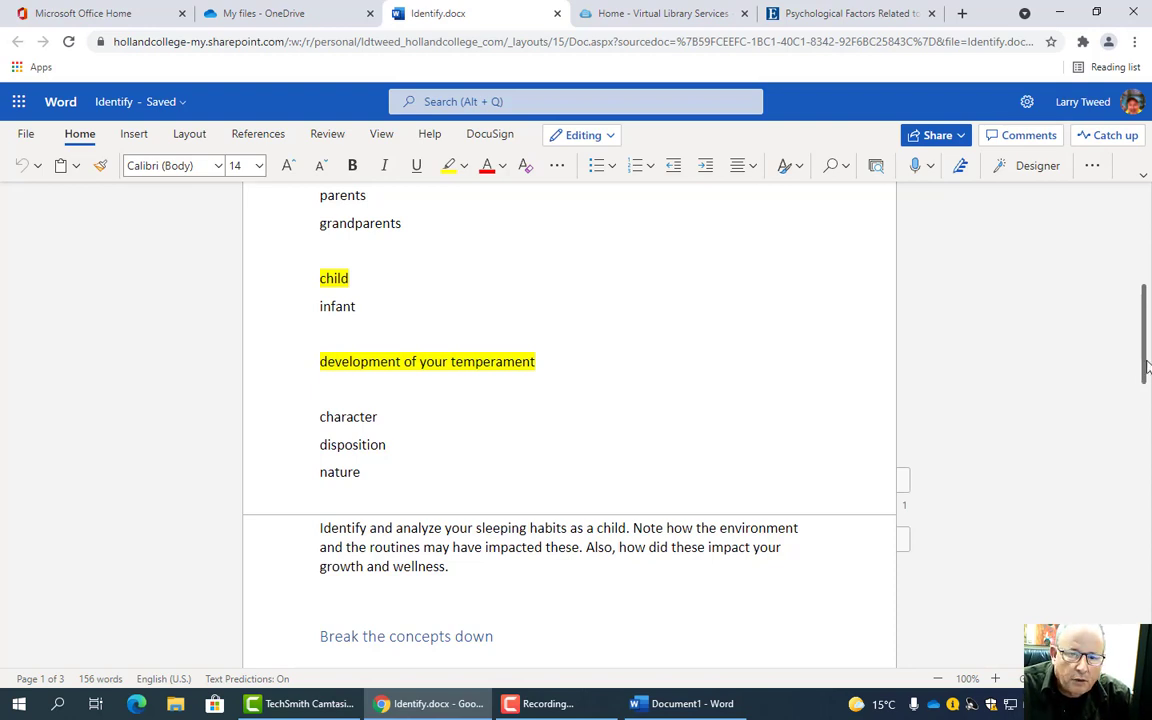
pyautogui.moveTo(1147, 368); pyautogui.dragTo(1146, 318)
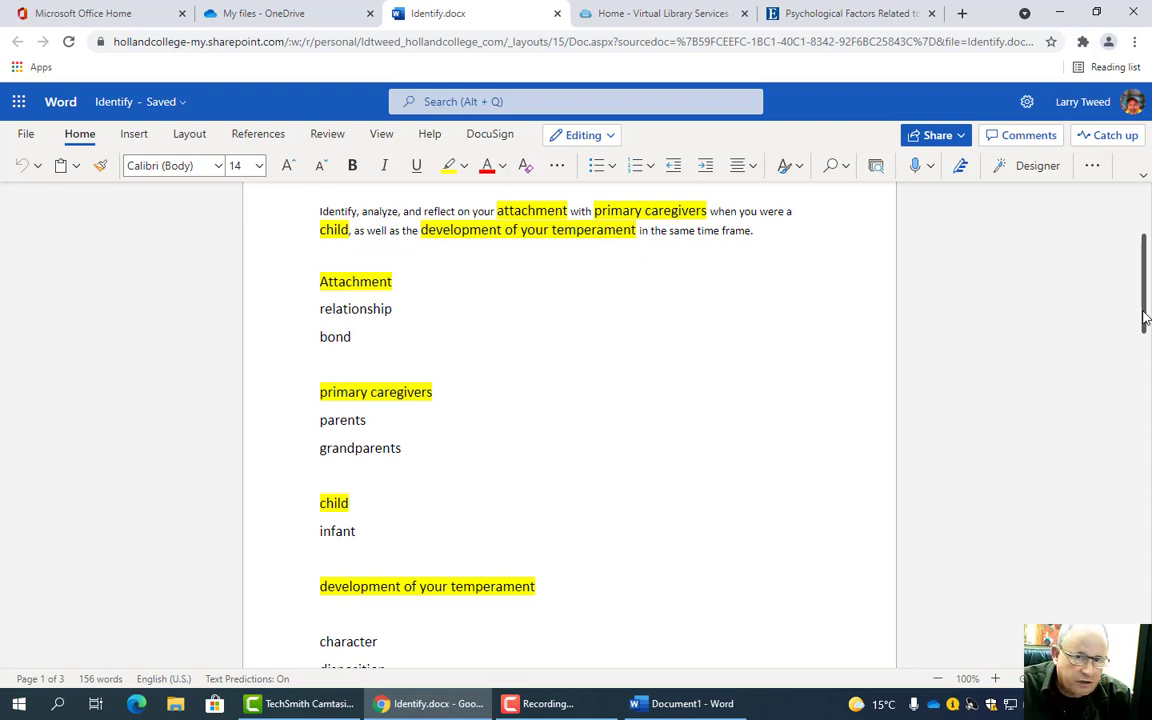
pyautogui.moveTo(1146, 318); pyautogui.dragTo(1147, 366)
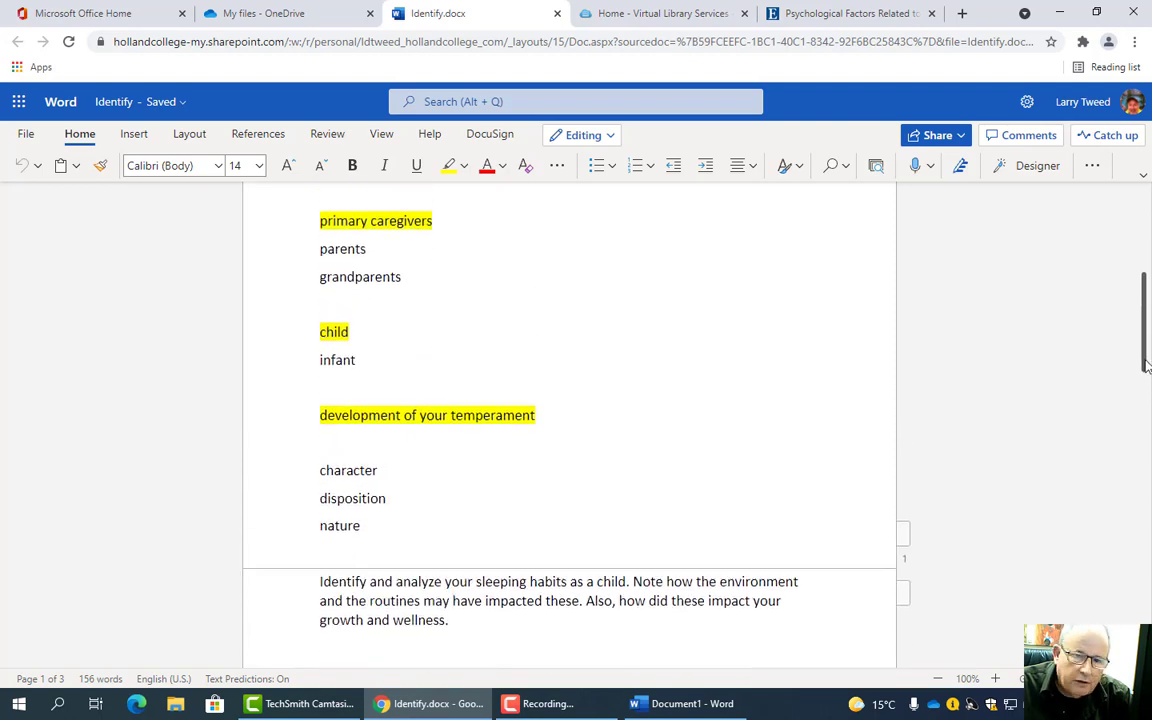